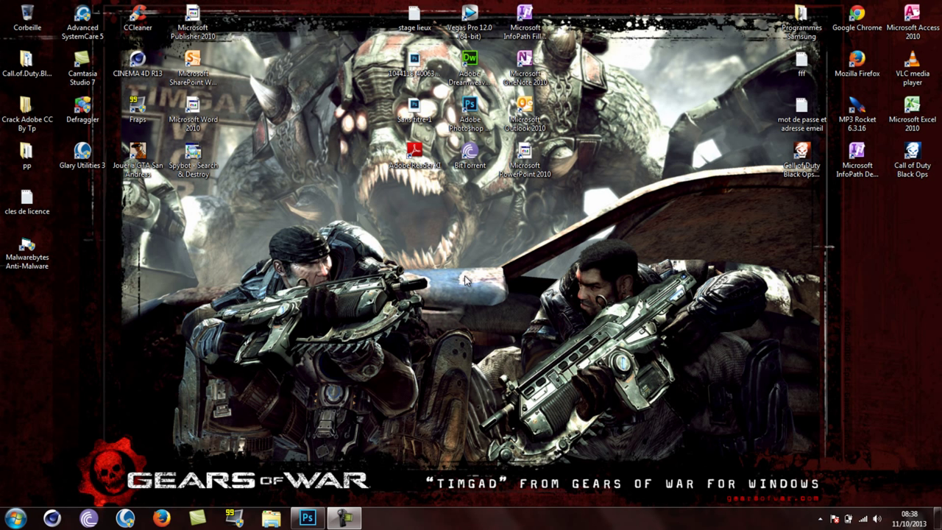
# - Bring Photoshop forward from the Windows taskbar and open its File menu
pyautogui.click(313, 516)
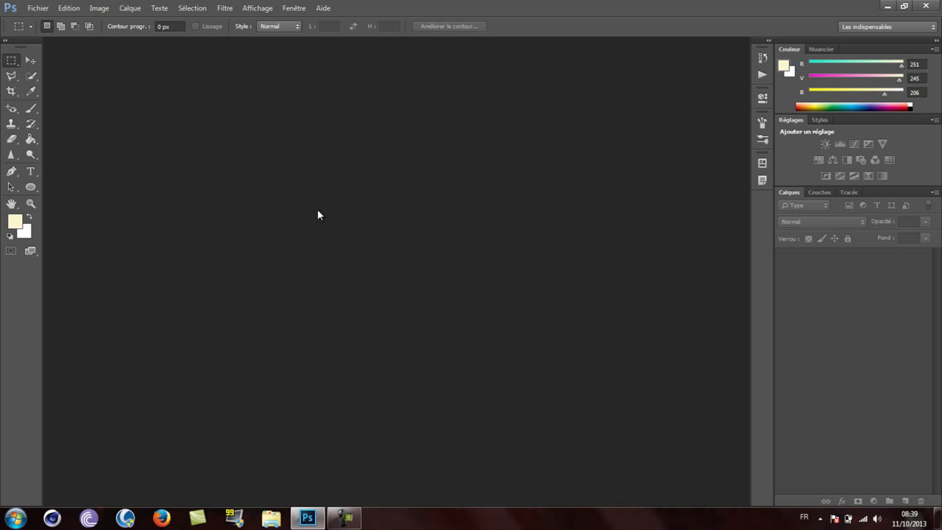
pyautogui.click(38, 8)
# - Start a new document and name it 'Miniature remerciement'
pyautogui.click(53, 24)
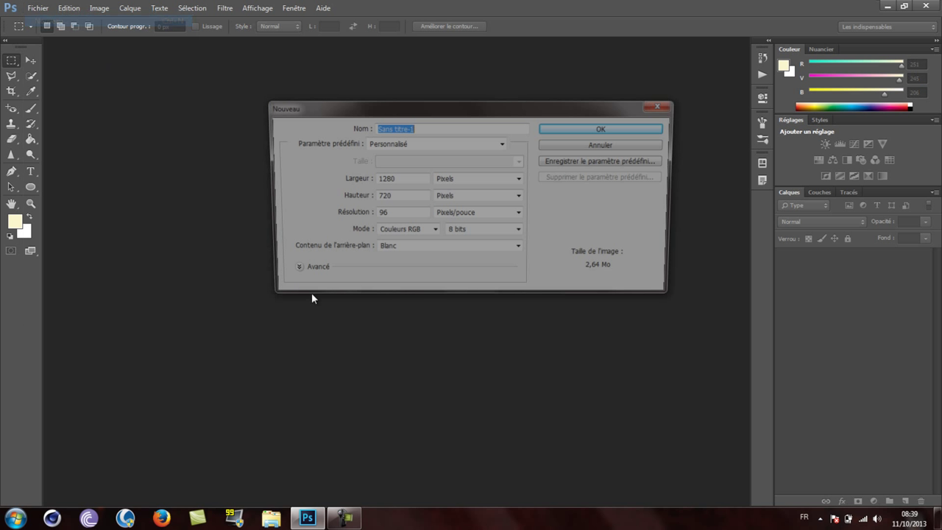
pyautogui.click(419, 144)
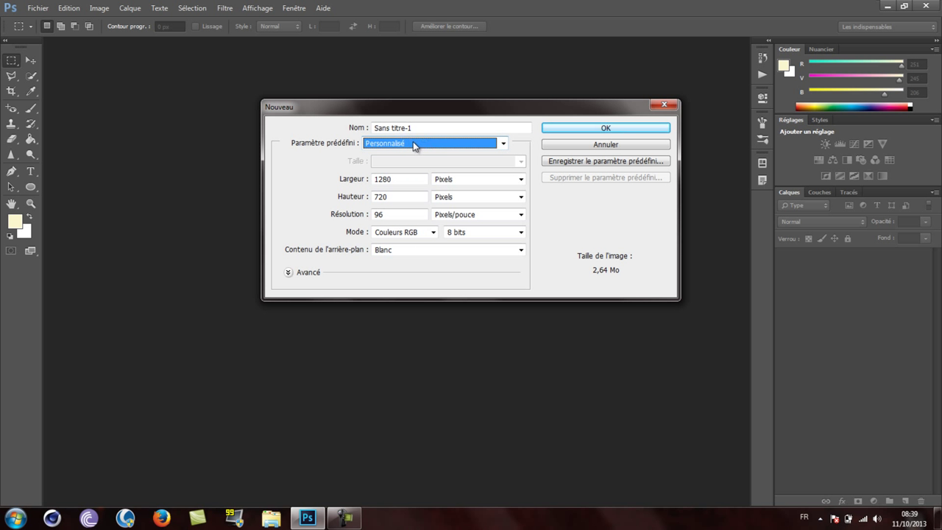
pyautogui.click(421, 129)
pyautogui.doubleClick(421, 129)
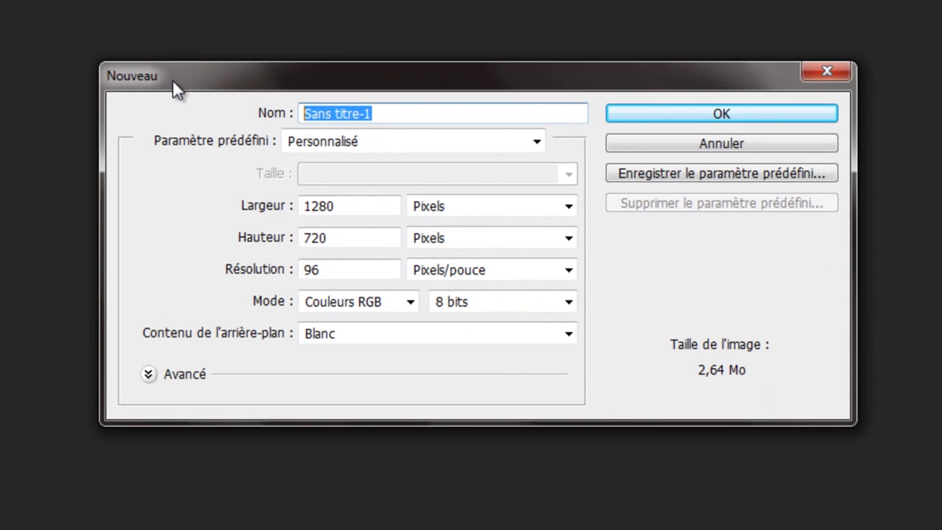
pyautogui.write('M')
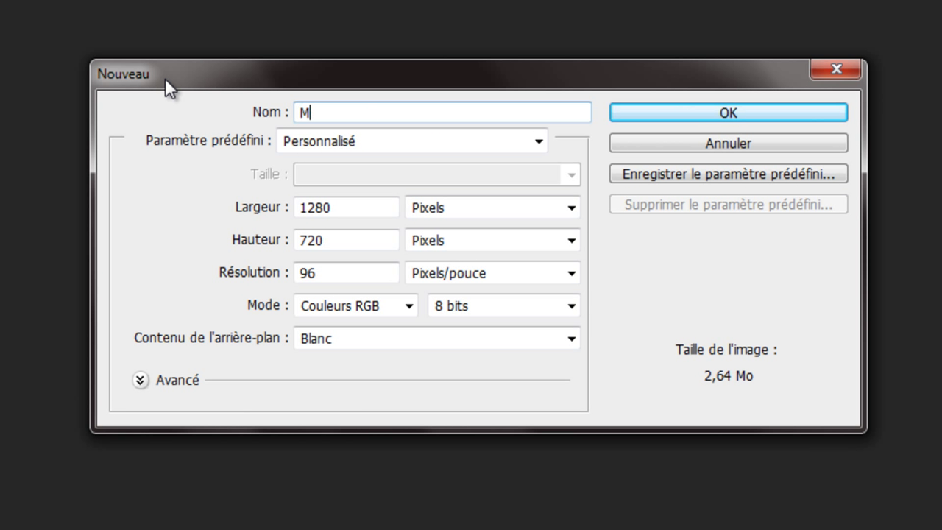
pyautogui.write('iniature ')
pyautogui.write('you')
pyautogui.press('BackSpace')
pyautogui.press('BackSpace')
pyautogui.press('BackSpace')
pyautogui.write('remerciemen')
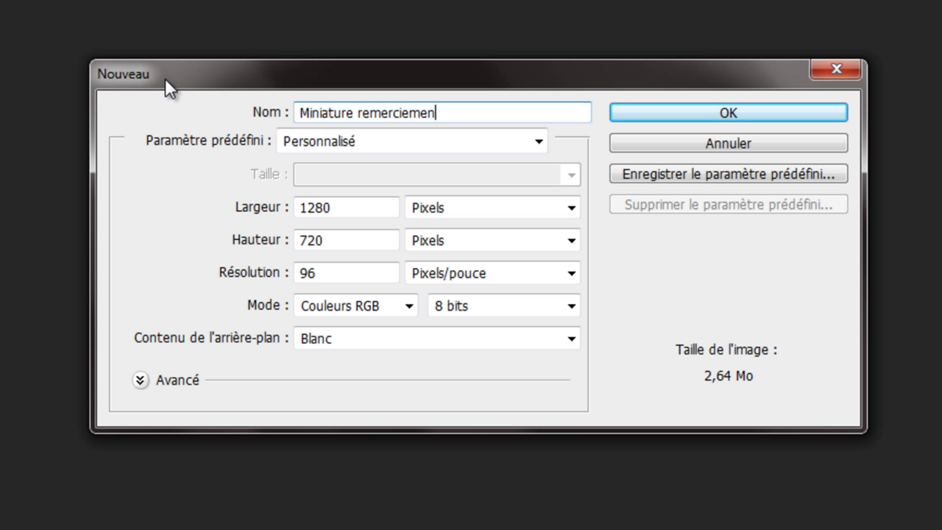
pyautogui.write('t')
# - Confirm 1280 × 720 pixels at 96 pixels/inch and create the document
pyautogui.doubleClick(343, 209)
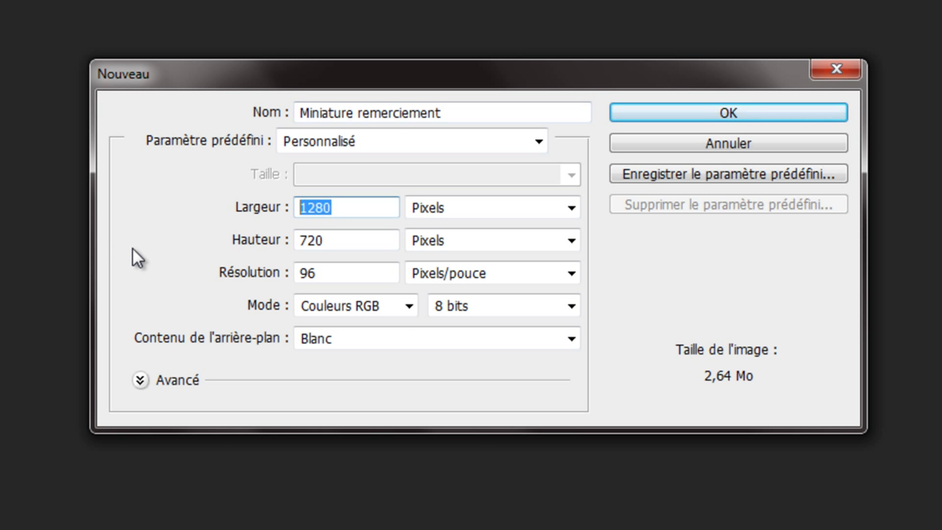
pyautogui.click(571, 208)
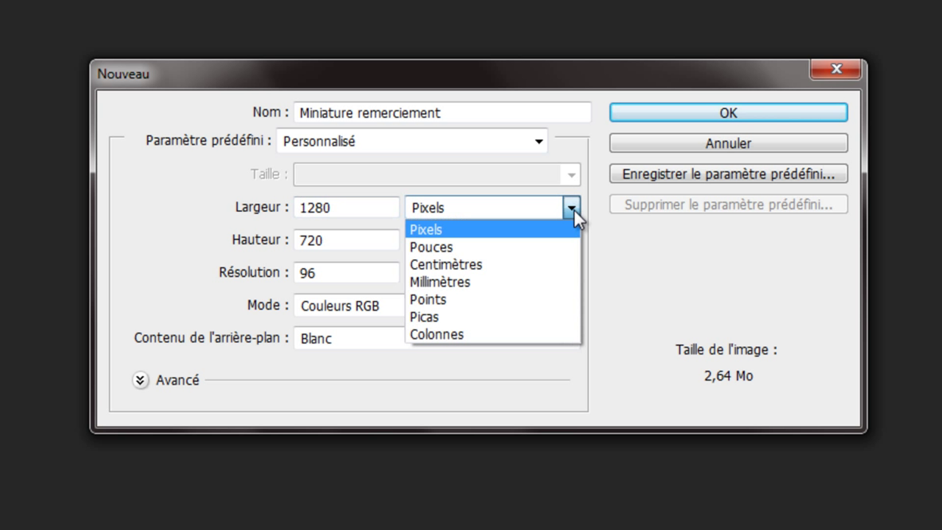
pyautogui.click(565, 219)
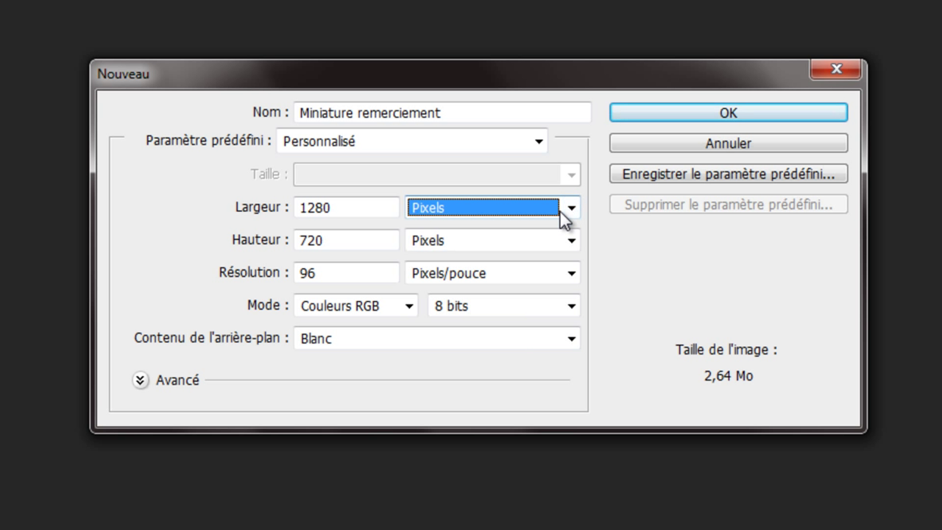
pyautogui.click(565, 219)
pyautogui.click(568, 238)
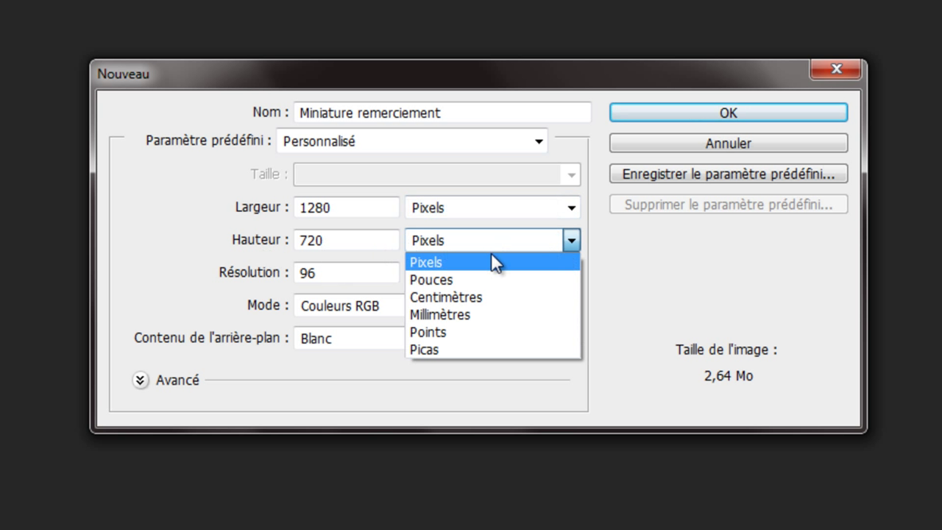
pyautogui.click(538, 240)
pyautogui.click(571, 274)
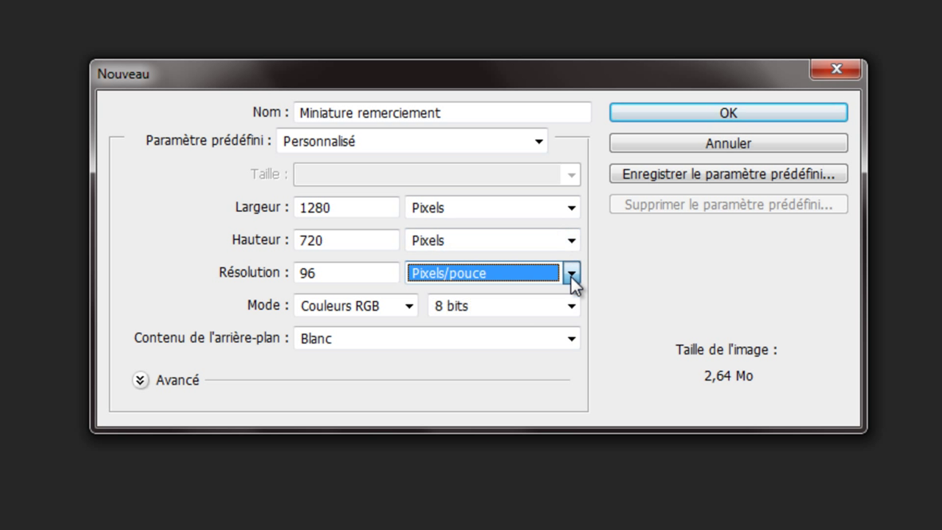
pyautogui.doubleClick(373, 207)
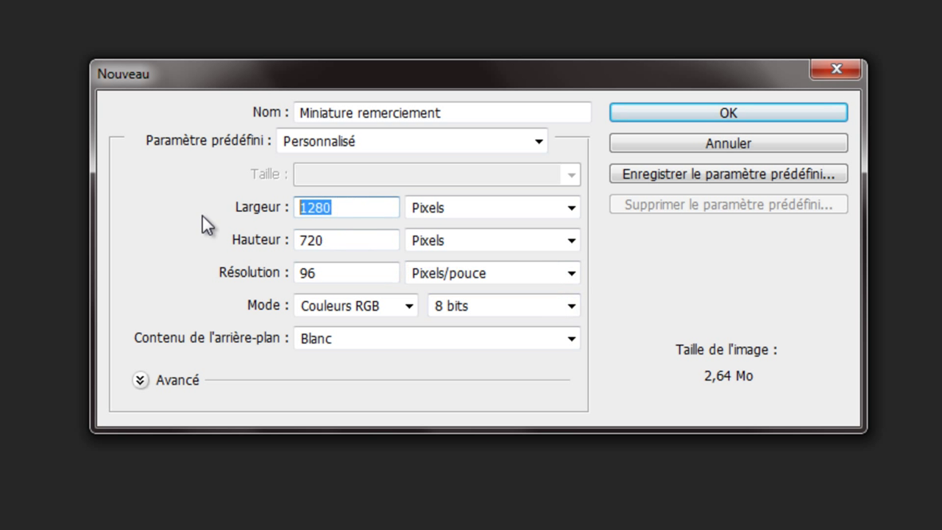
pyautogui.doubleClick(348, 232)
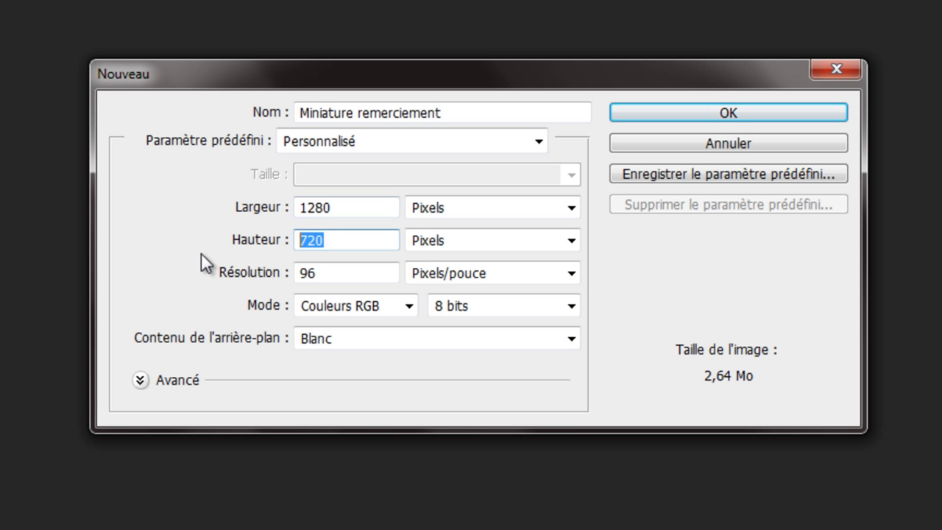
pyautogui.doubleClick(379, 271)
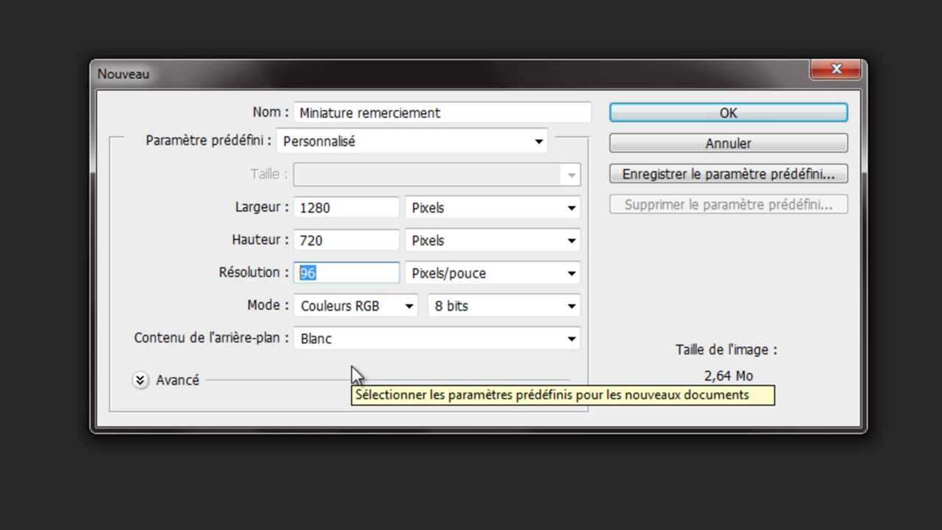
pyautogui.click(819, 115)
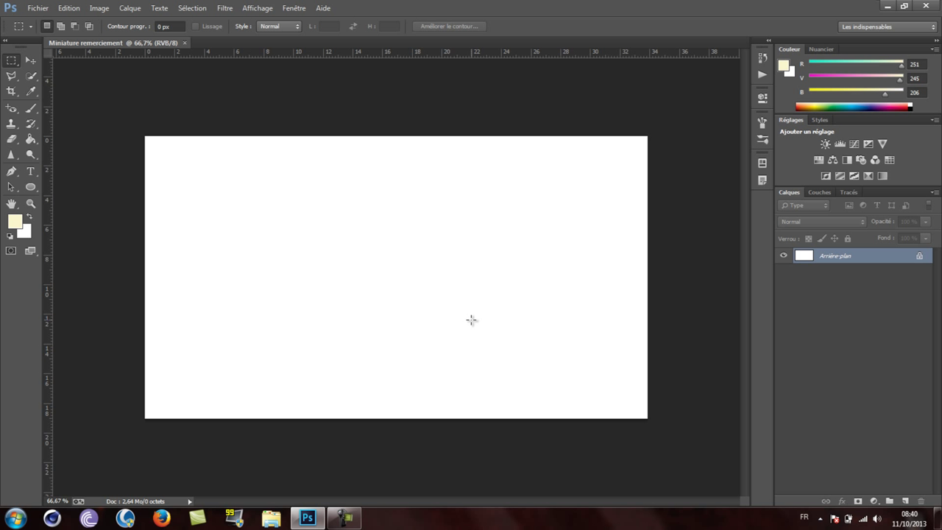
# - Turn the Arrière-plan background into the normal layer Calque 0 and open its layer style
pyautogui.doubleClick(890, 260)
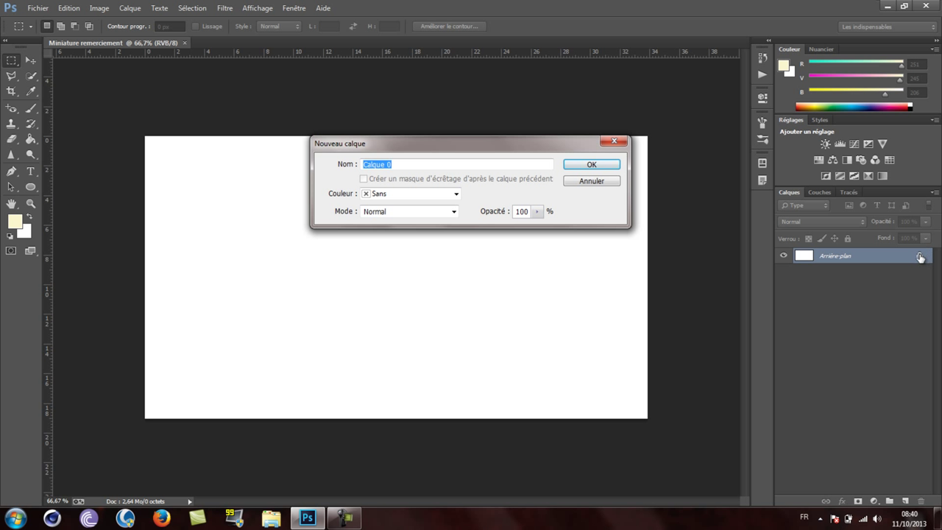
pyautogui.click(590, 164)
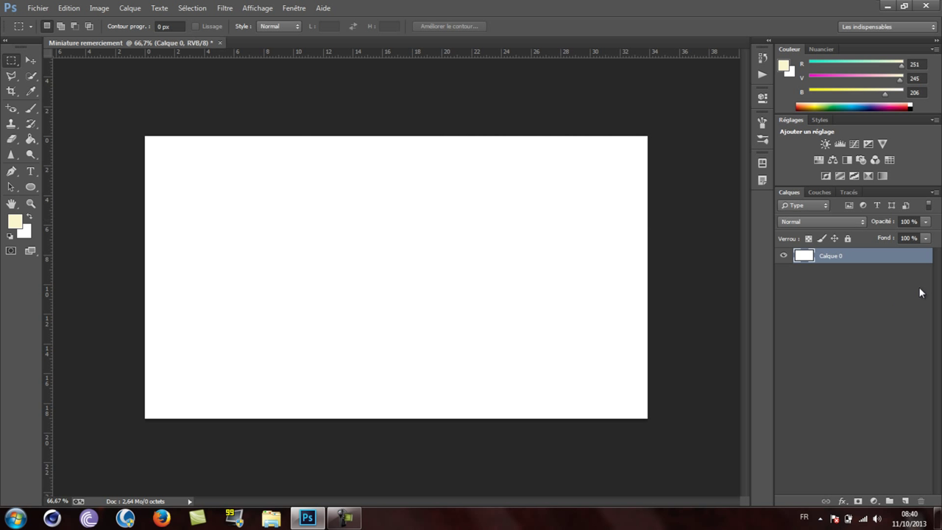
pyautogui.press('h')
pyautogui.doubleClick(893, 252)
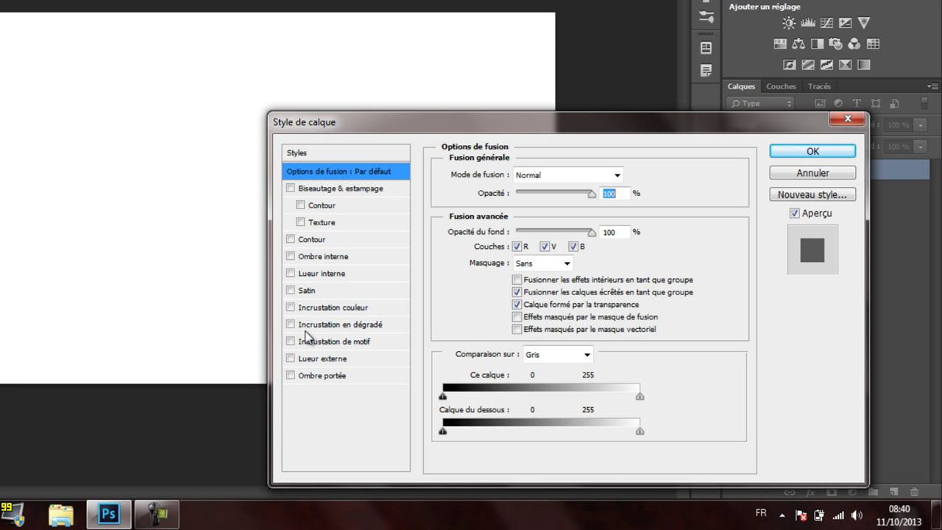
# - Add a linear 90° gradient overlay at 150% scale to Calque 0 and edit its colours
pyautogui.click(305, 329)
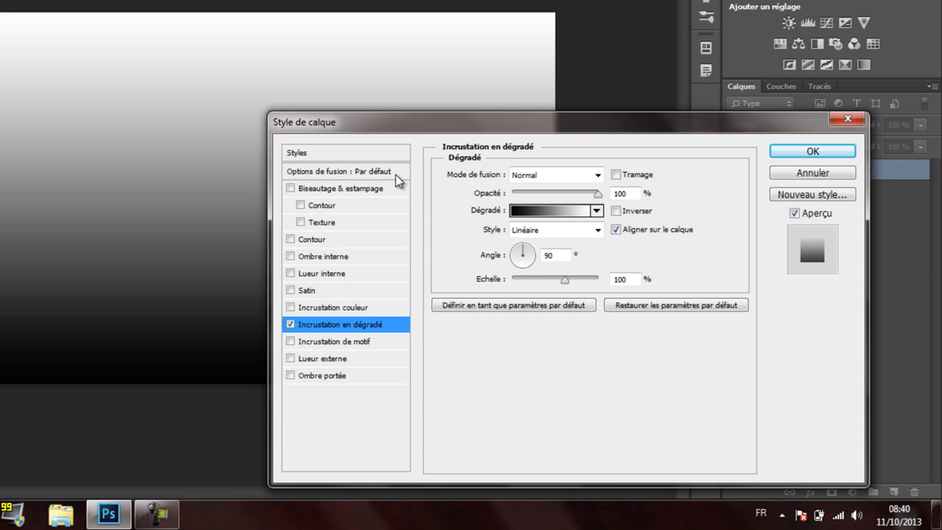
pyautogui.moveTo(598, 122); pyautogui.dragTo(816, 59)
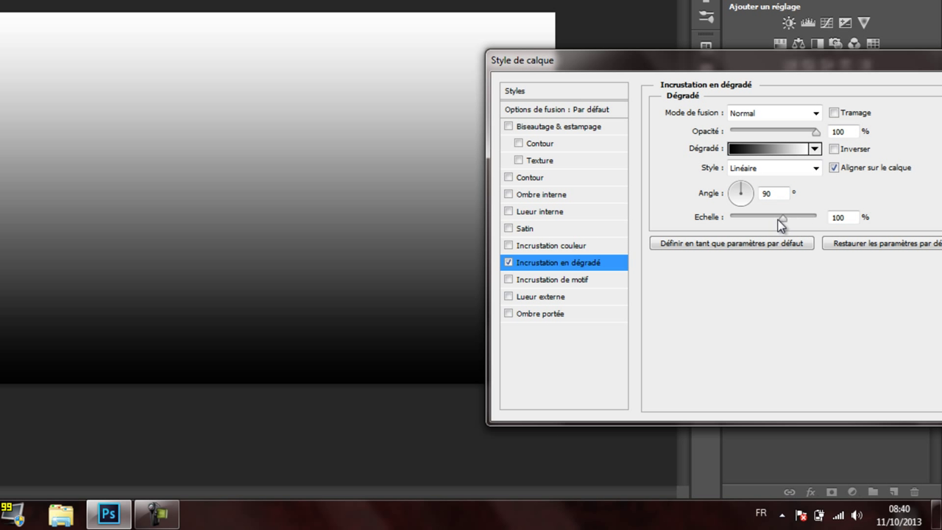
pyautogui.moveTo(780, 218); pyautogui.dragTo(850, 221)
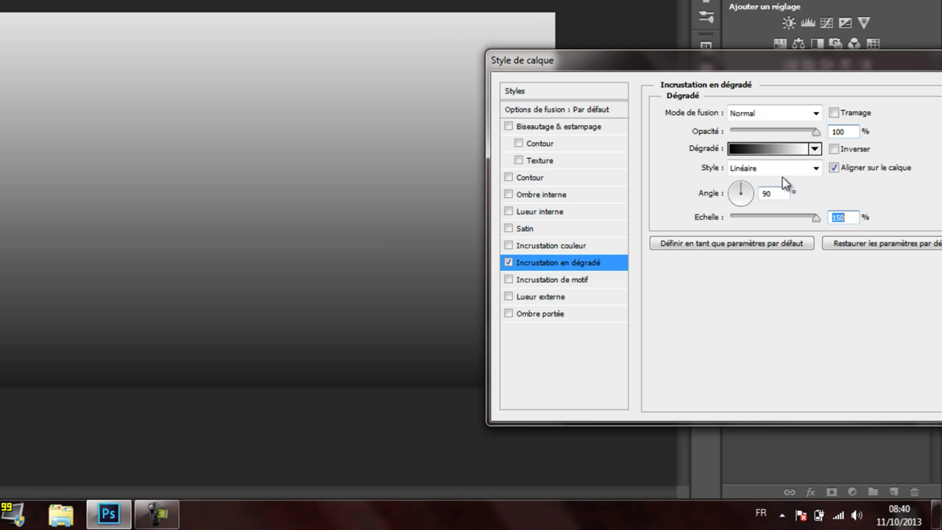
pyautogui.click(799, 172)
pyautogui.click(796, 196)
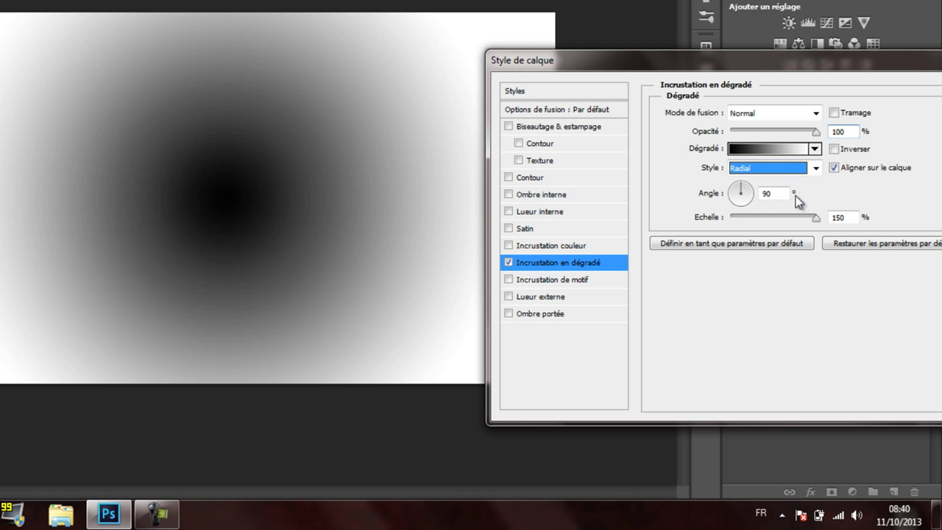
pyautogui.click(793, 169)
pyautogui.click(788, 179)
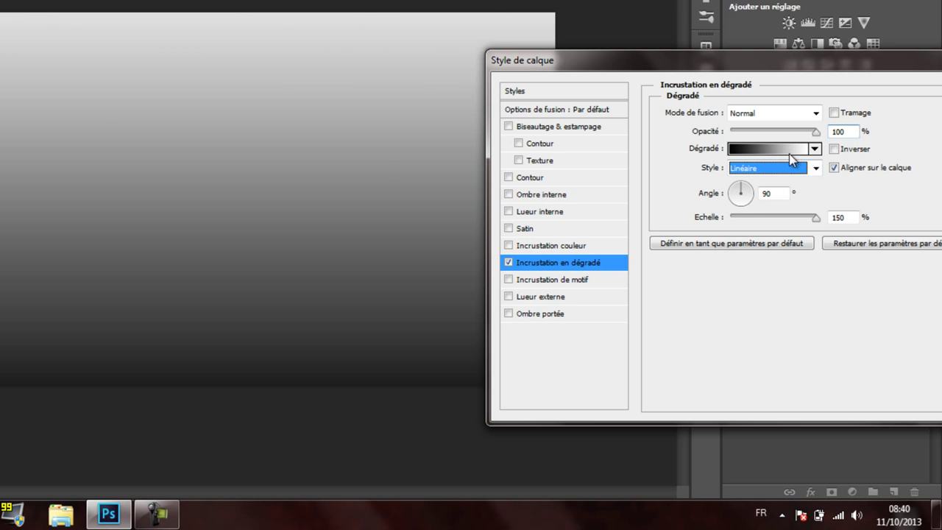
pyautogui.click(791, 156)
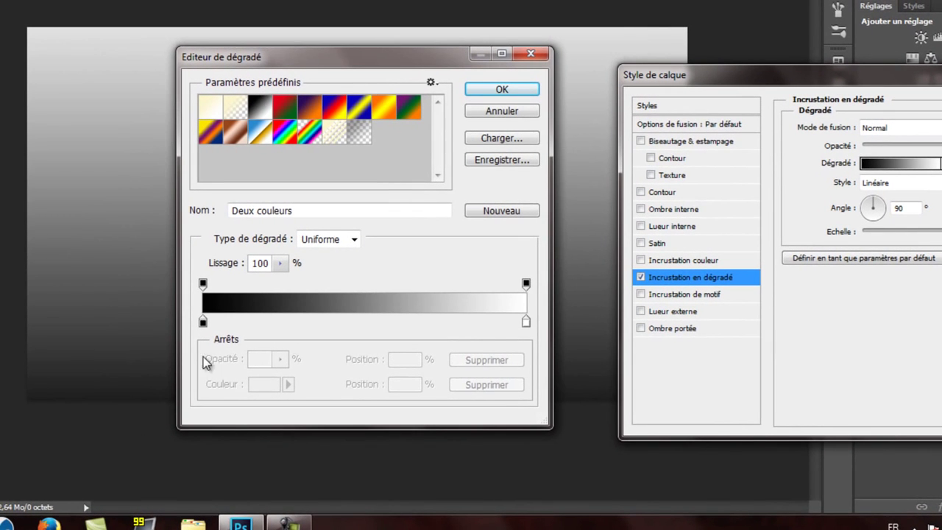
# - Recolour the gradient stops to grey on the left and dark grey on the right
pyautogui.doubleClick(203, 322)
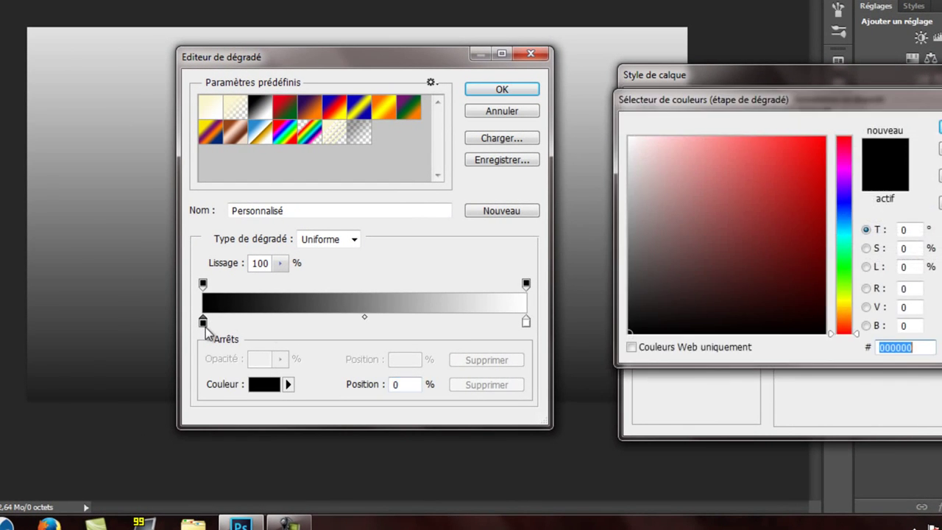
pyautogui.click(634, 311)
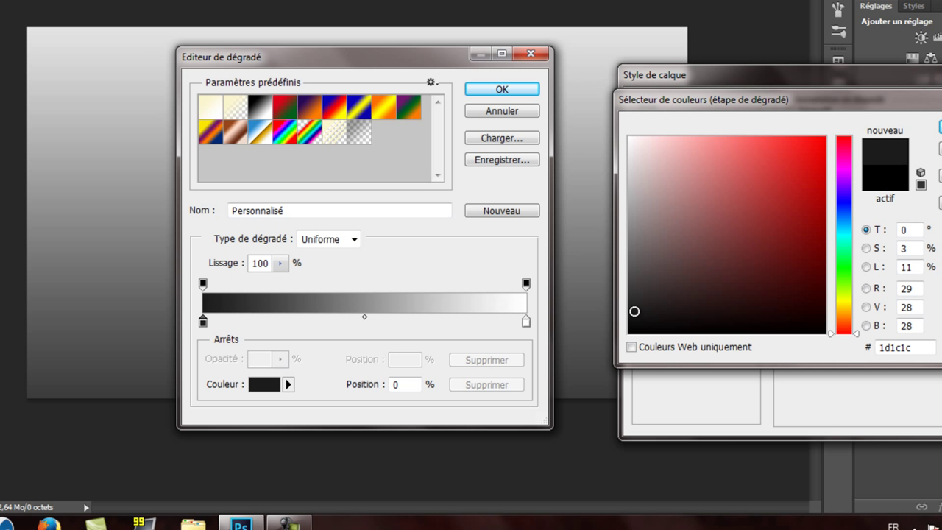
pyautogui.moveTo(634, 312); pyautogui.dragTo(632, 199)
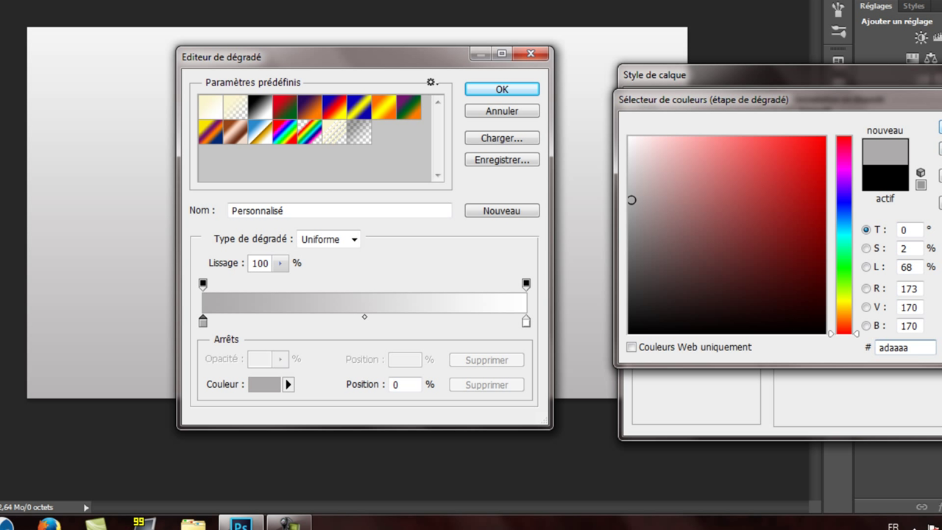
pyautogui.press('Return')
pyautogui.doubleClick(527, 324)
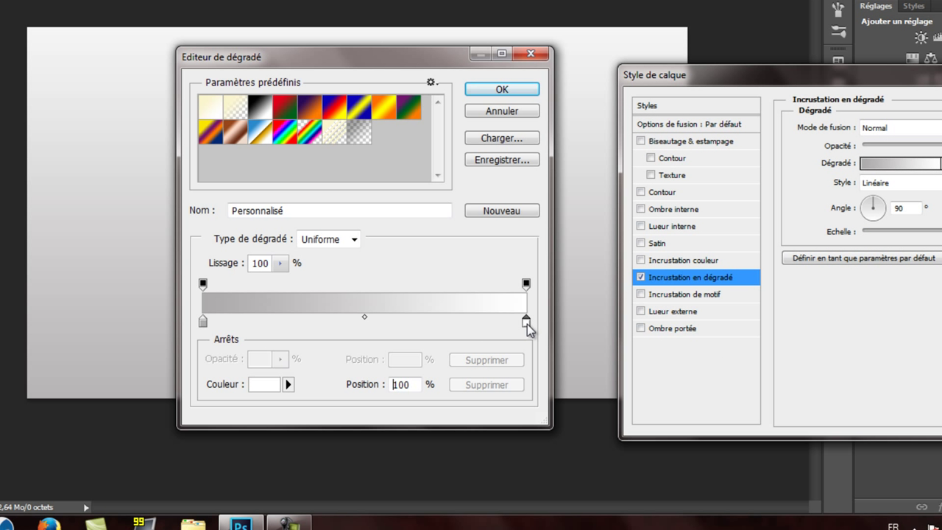
pyautogui.click(634, 292)
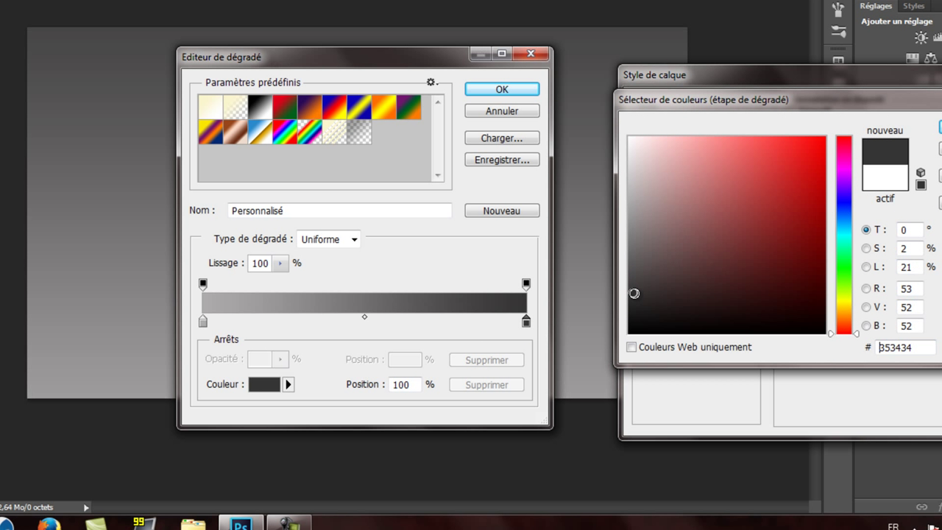
pyautogui.press('Return')
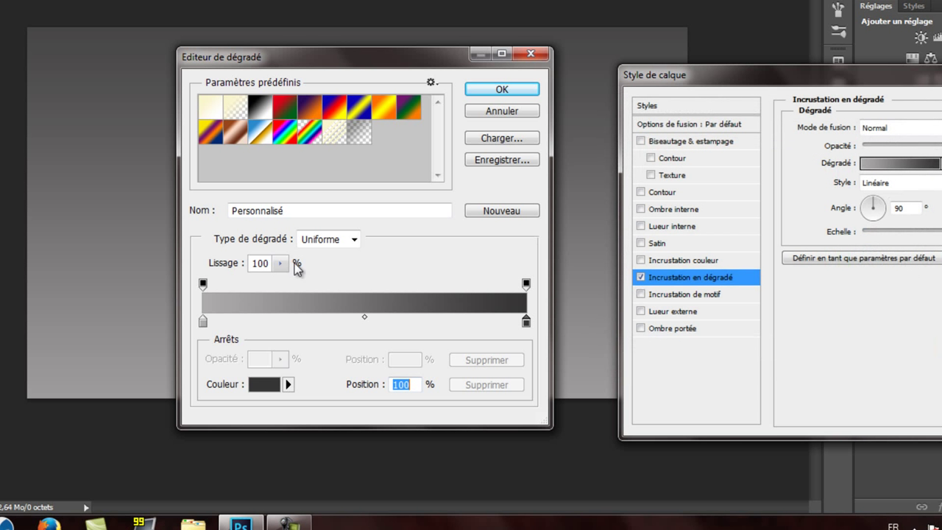
# - Rearrange the stops so the gradient spreads fully from dark to light, and confirm
pyautogui.moveTo(526, 321); pyautogui.dragTo(286, 322)
pyautogui.moveTo(204, 322); pyautogui.dragTo(634, 323)
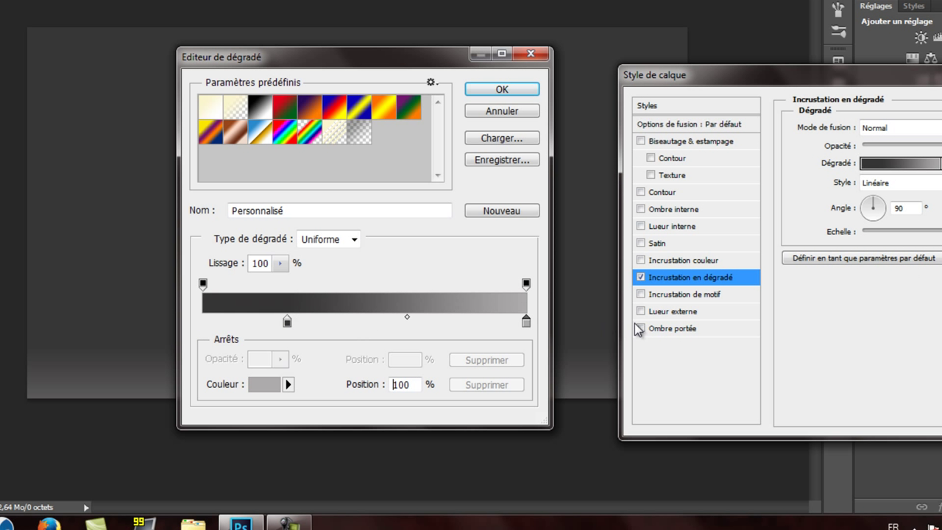
pyautogui.moveTo(287, 324); pyautogui.dragTo(101, 329)
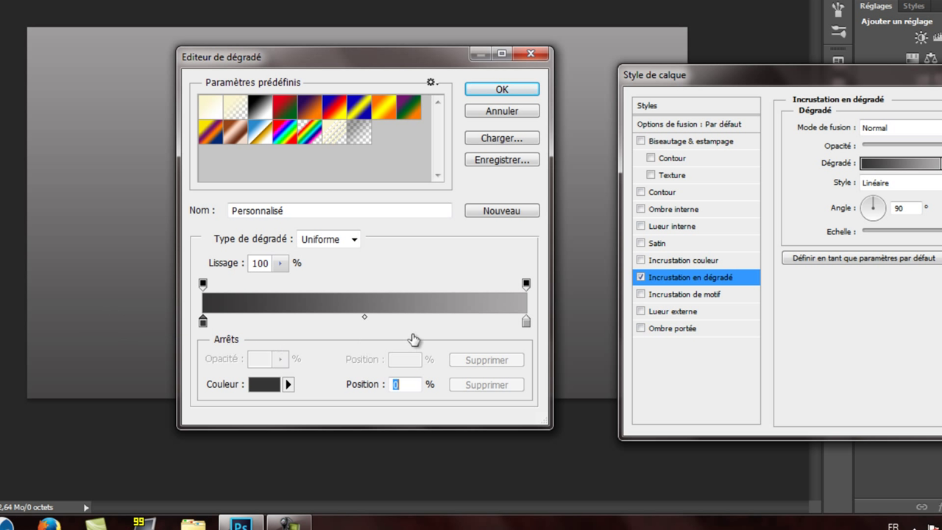
pyautogui.click(504, 89)
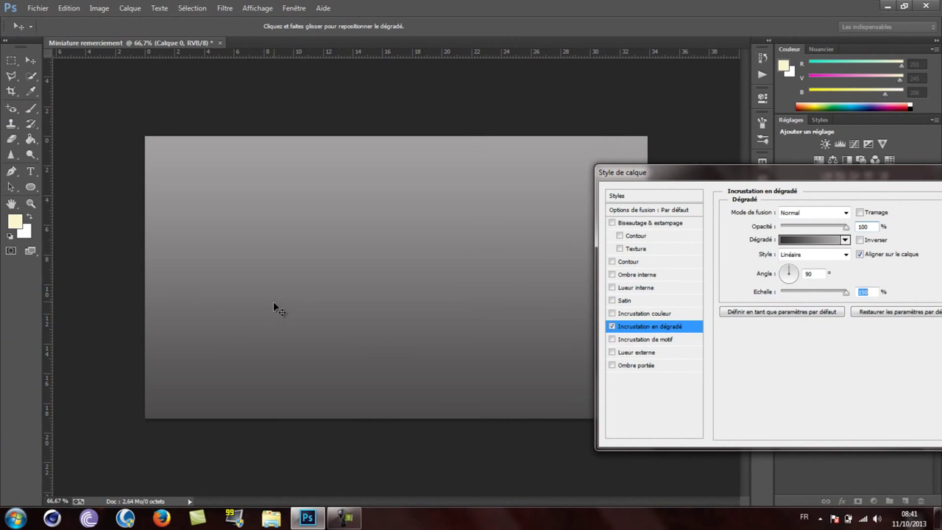
# - Move the gradient lower on the canvas, keep Normal blending, enable dithering, and add a colour overlay
pyautogui.moveTo(272, 301)
pyautogui.mouseDown()
pyautogui.moveTo(284, 347)
pyautogui.moveTo(274, 338)
pyautogui.moveTo(288, 288)
pyautogui.moveTo(288, 218)
pyautogui.mouseUp()
pyautogui.moveTo(333, 258)
pyautogui.mouseDown()
pyautogui.moveTo(359, 283)
pyautogui.moveTo(359, 245)
pyautogui.mouseUp()
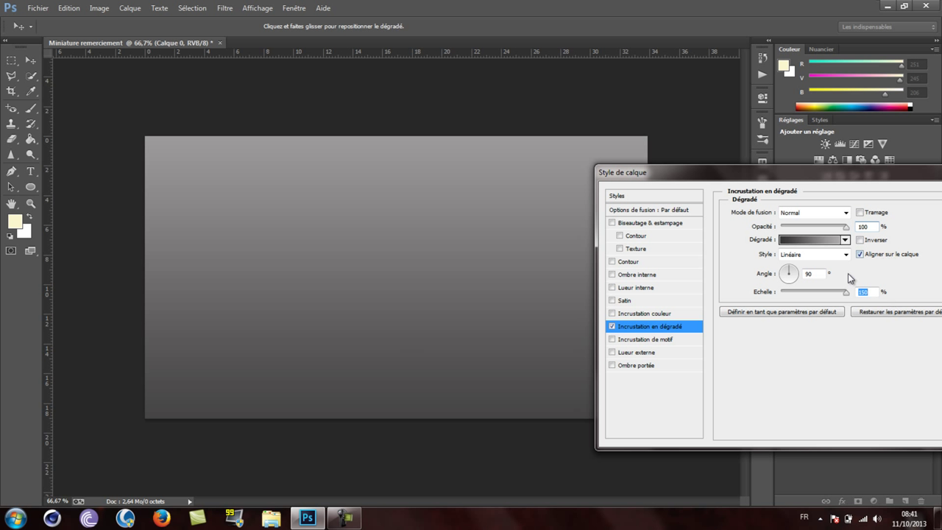
pyautogui.click(844, 214)
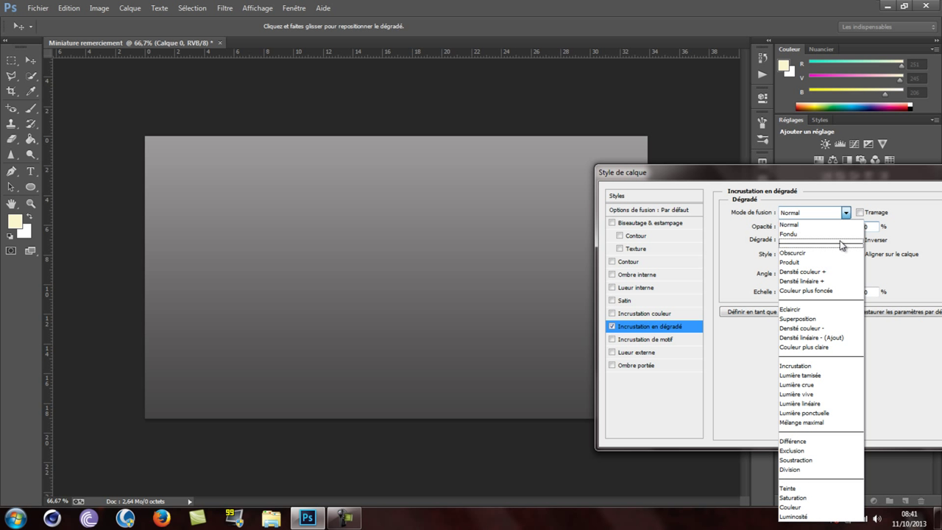
pyautogui.click(841, 253)
pyautogui.click(831, 211)
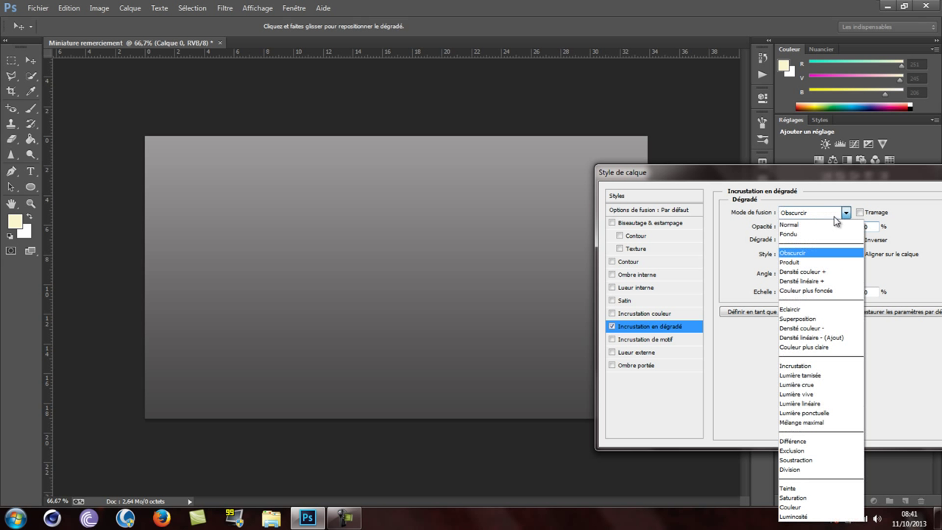
pyautogui.click(815, 220)
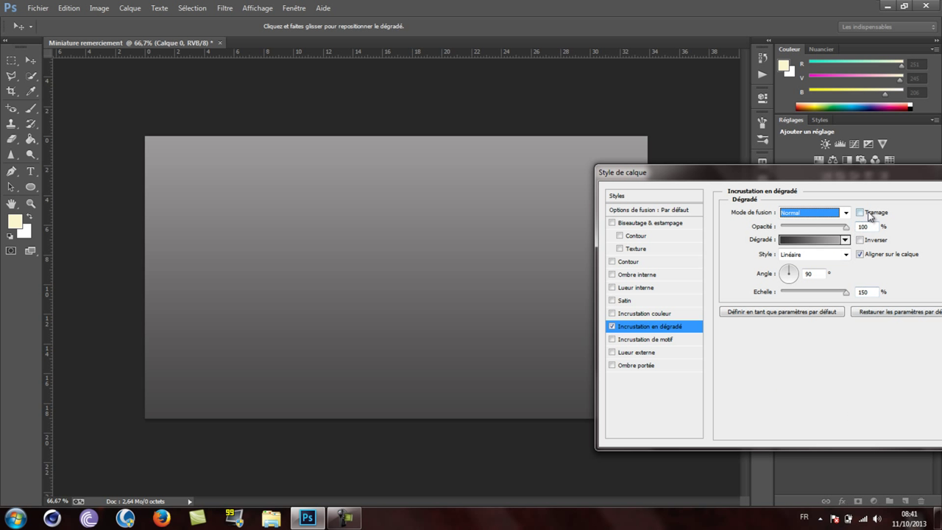
pyautogui.click(860, 212)
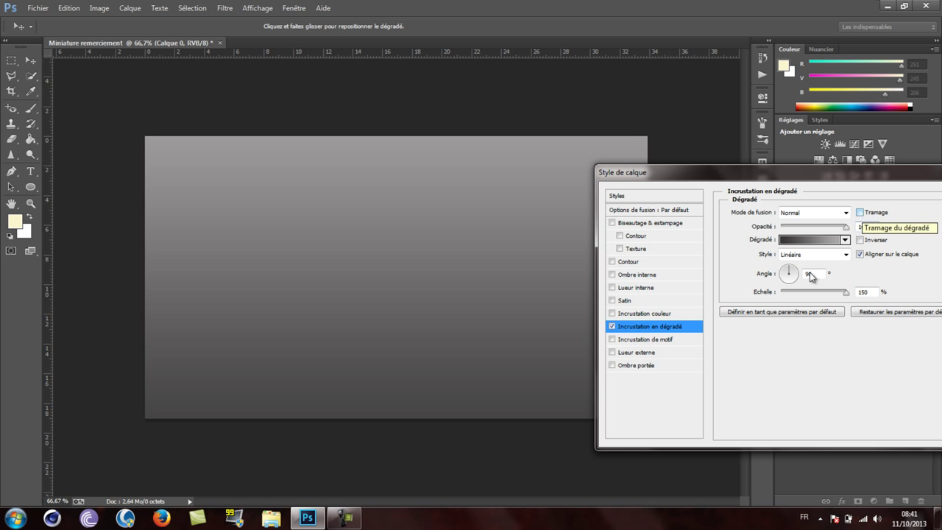
pyautogui.click(657, 313)
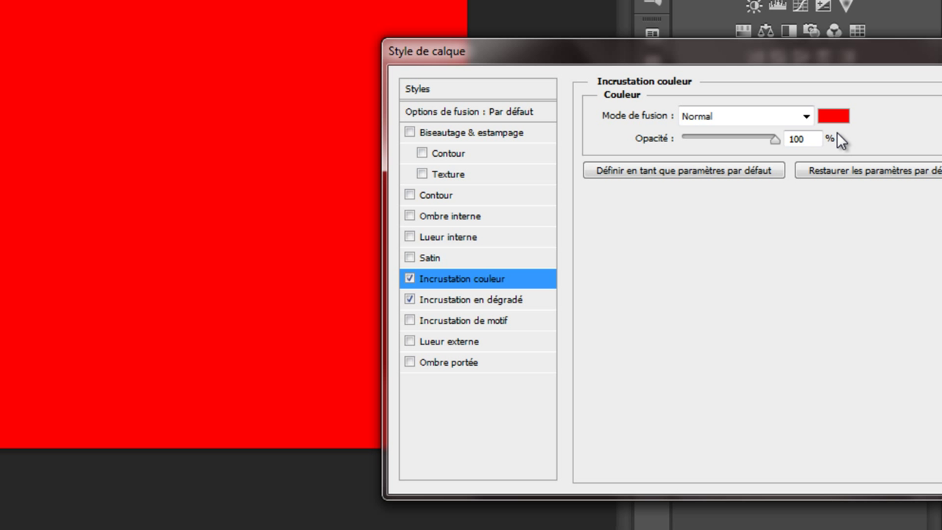
# - Set the colour overlay to dark brown 3c3232 at Normal and apply the layer style
pyautogui.click(803, 122)
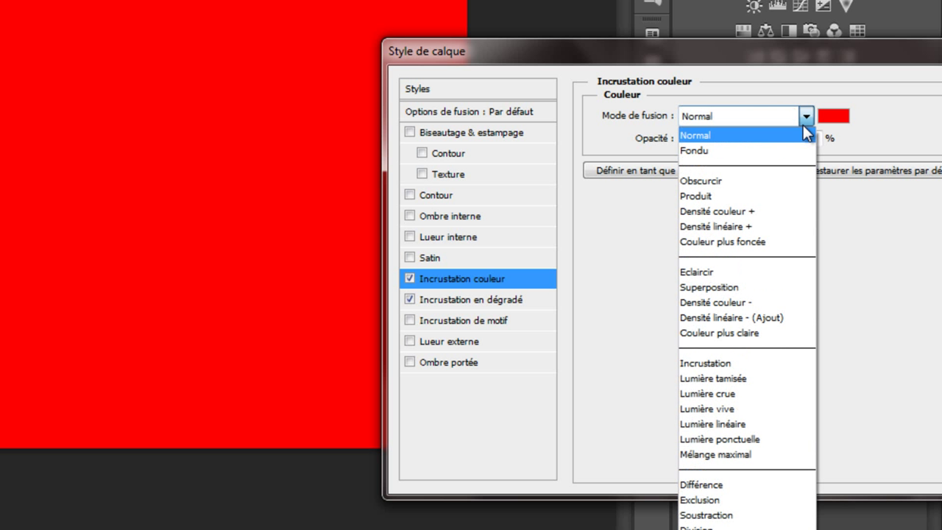
pyautogui.click(831, 118)
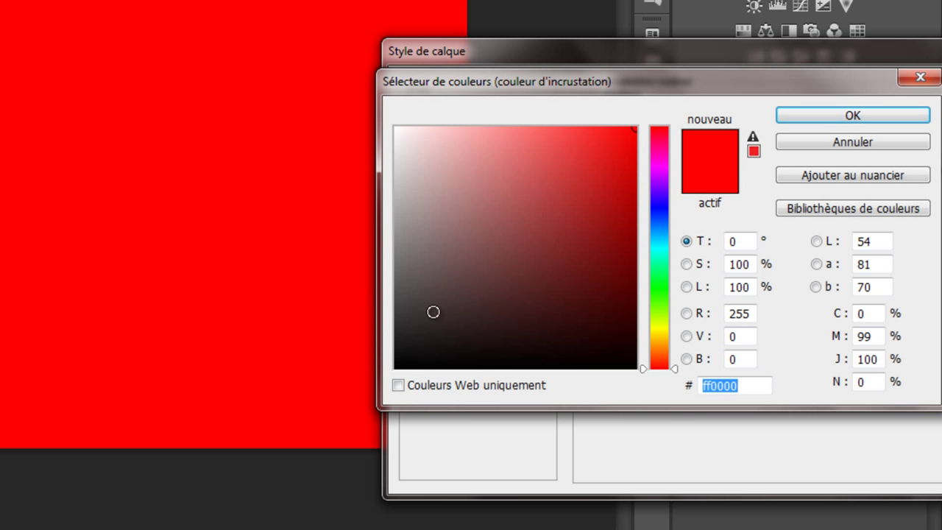
pyautogui.click(422, 315)
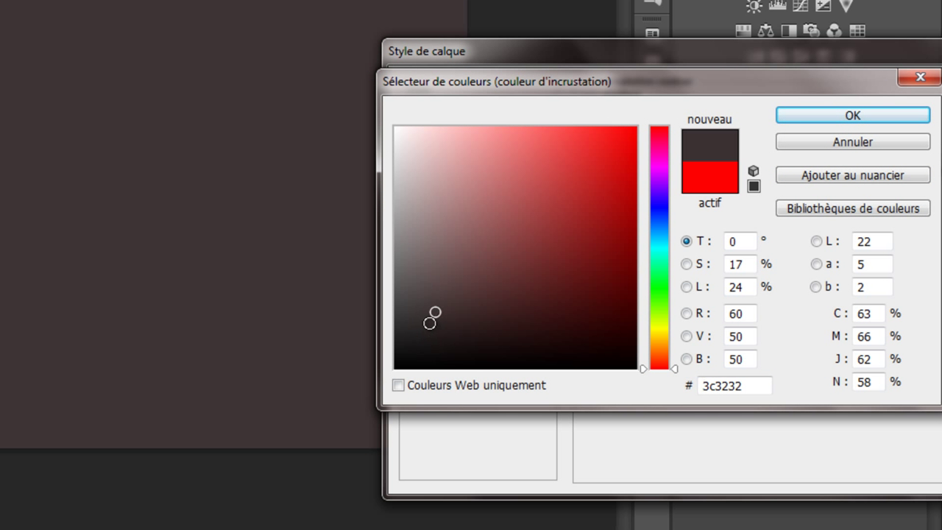
pyautogui.doubleClick(735, 385)
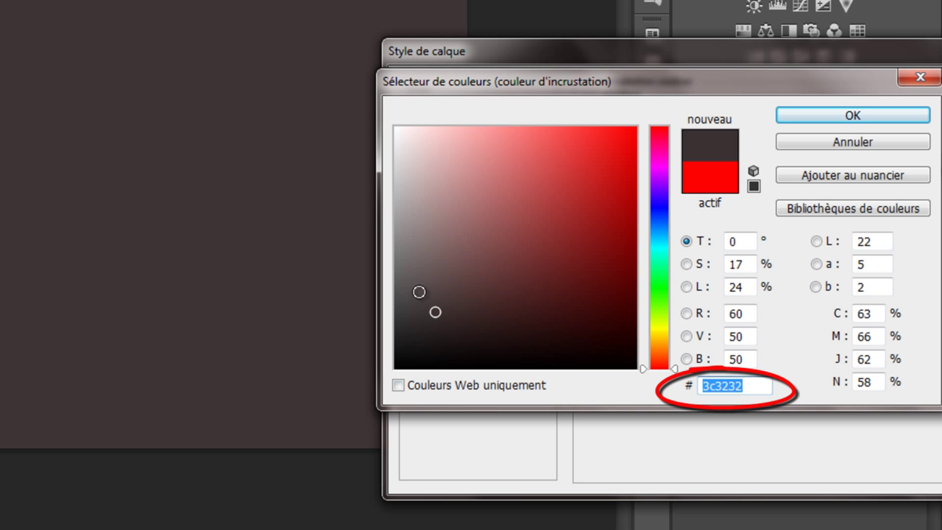
pyautogui.click(755, 391)
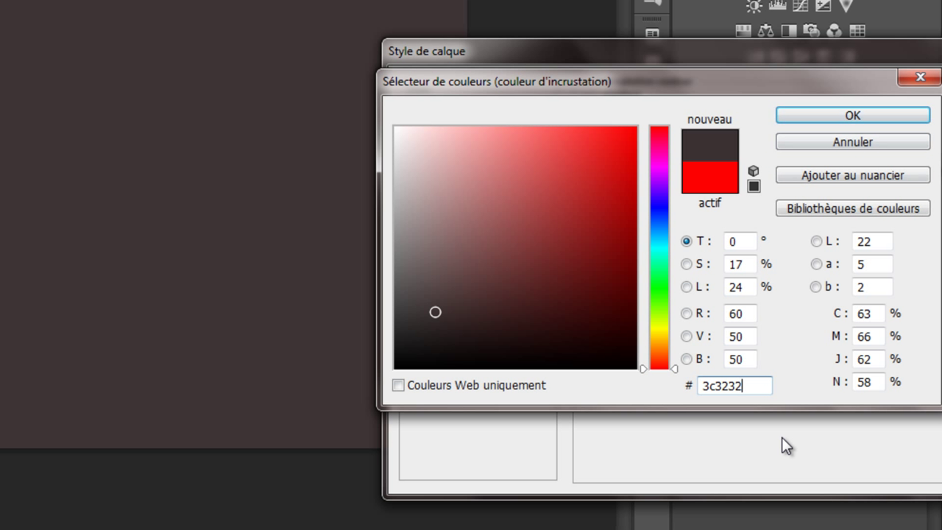
pyautogui.click(836, 118)
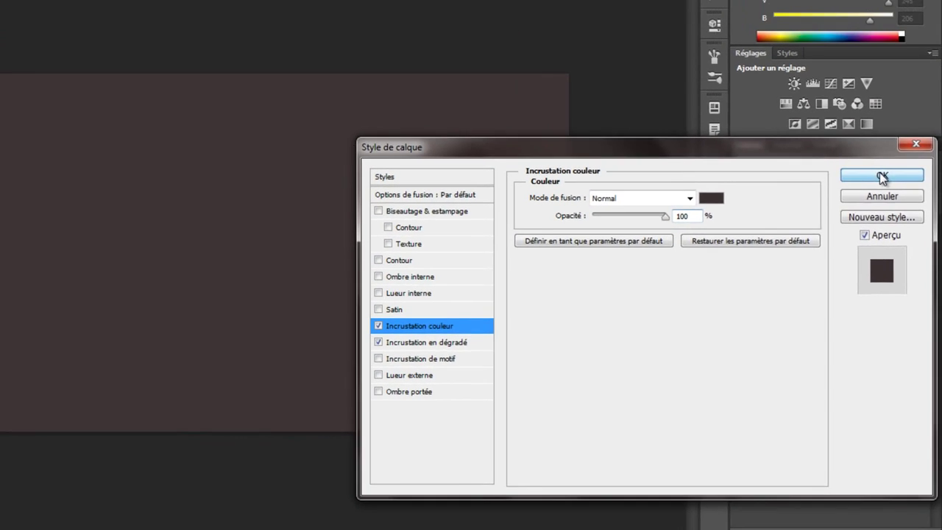
pyautogui.click(846, 205)
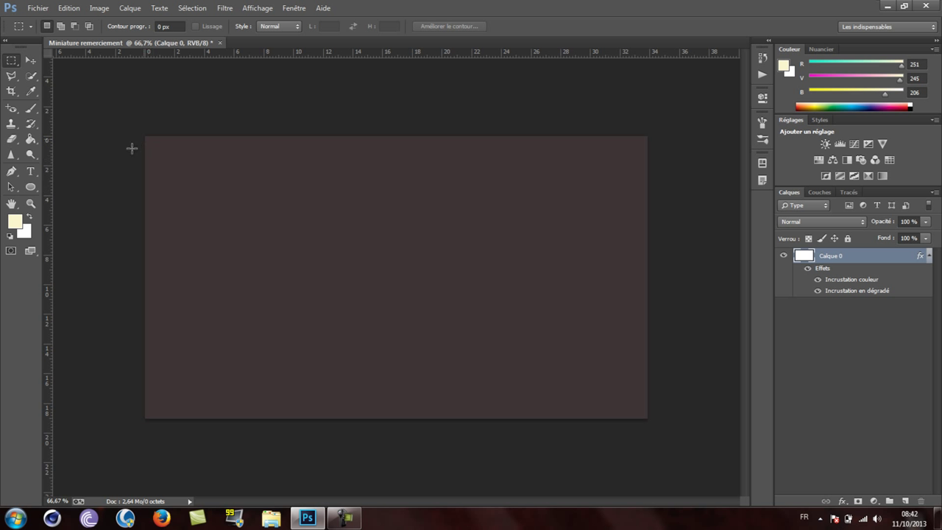
# - Select the Horizontal Type tool, set to cream Papyrus at 130 pt
pyautogui.click(24, 172)
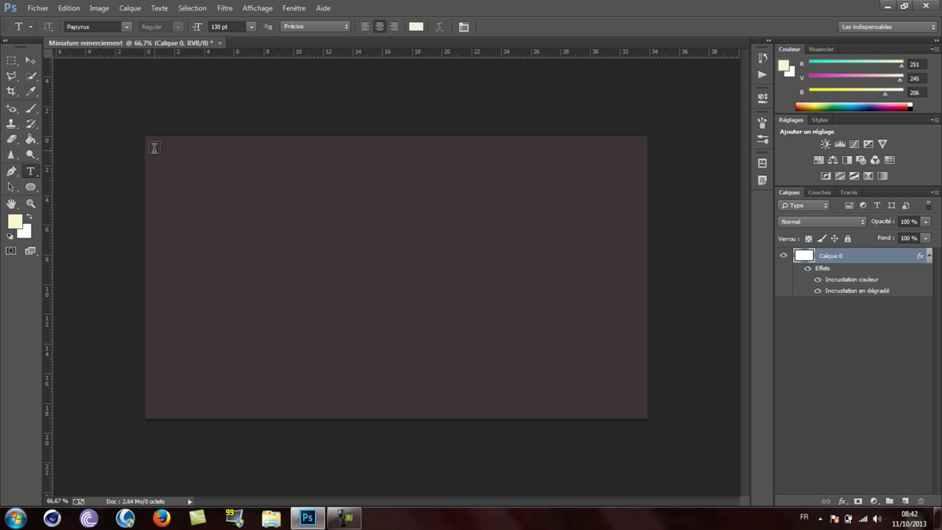
# - Draw a paragraph text box and type 'Merci' and 'Beaucoup' on two lines
pyautogui.moveTo(153, 148); pyautogui.dragTo(428, 365)
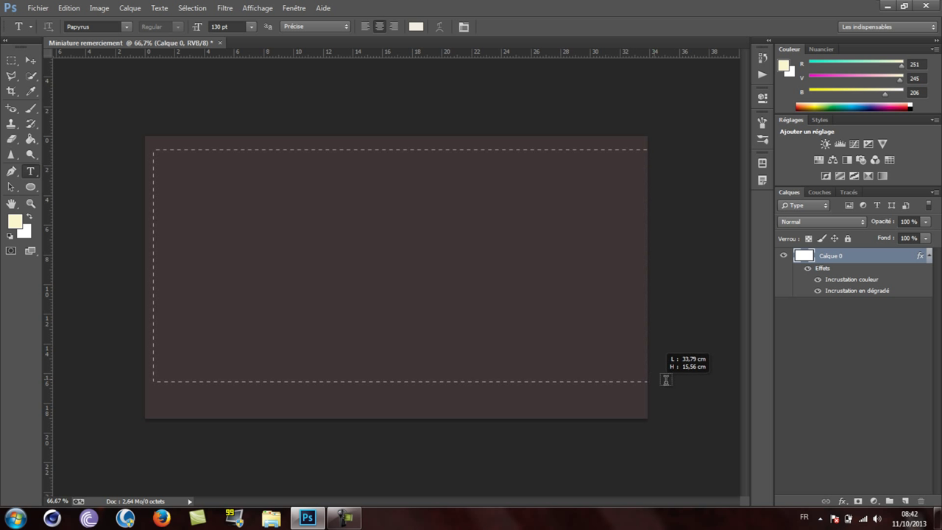
pyautogui.moveTo(428, 364); pyautogui.dragTo(656, 381)
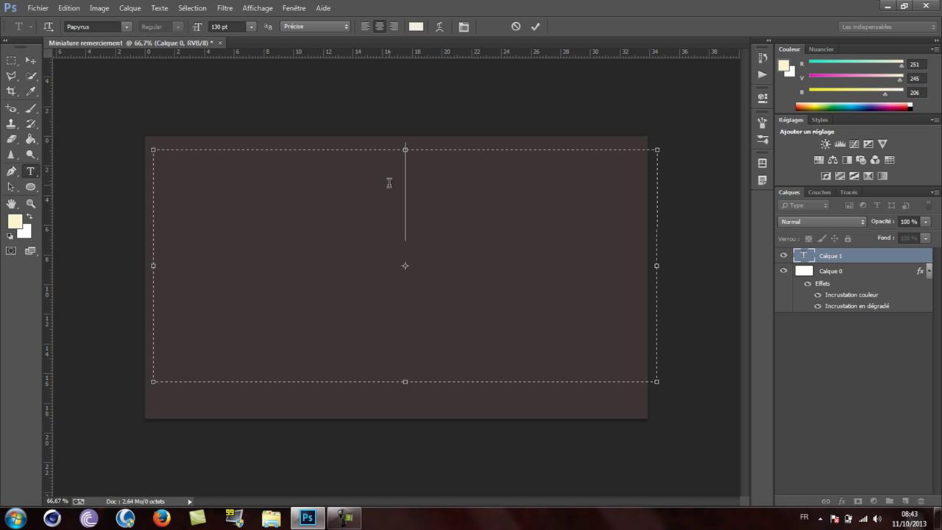
pyautogui.write('Mr')
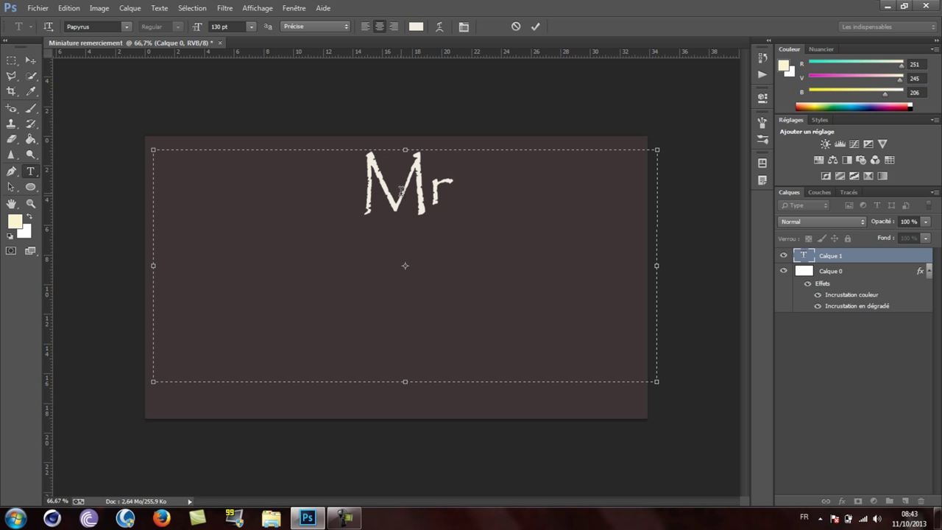
pyautogui.press('BackSpace')
pyautogui.write('erci')
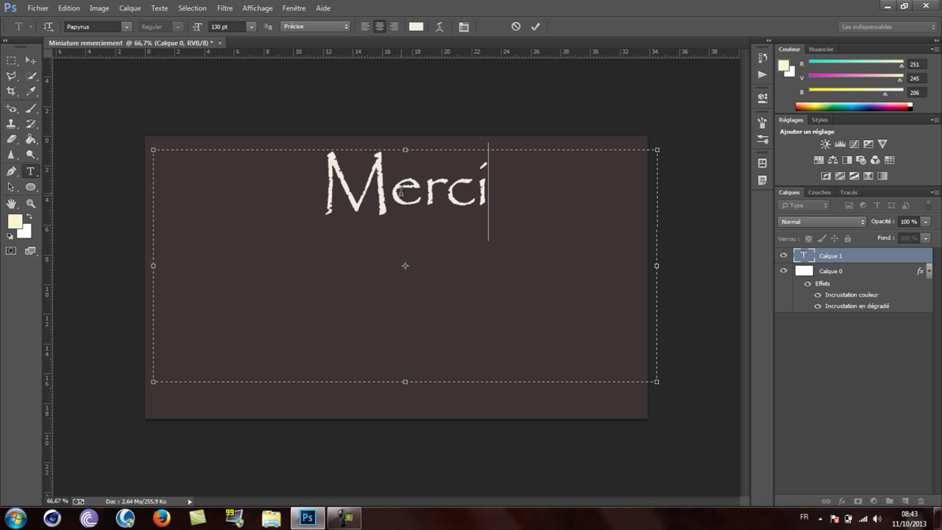
pyautogui.press('Return')
pyautogui.write('Bea')
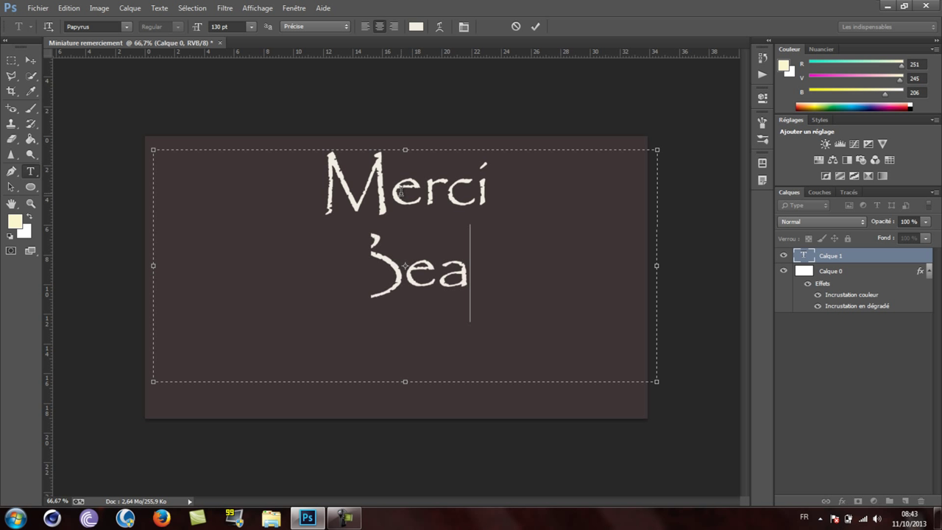
pyautogui.write('ucoup')
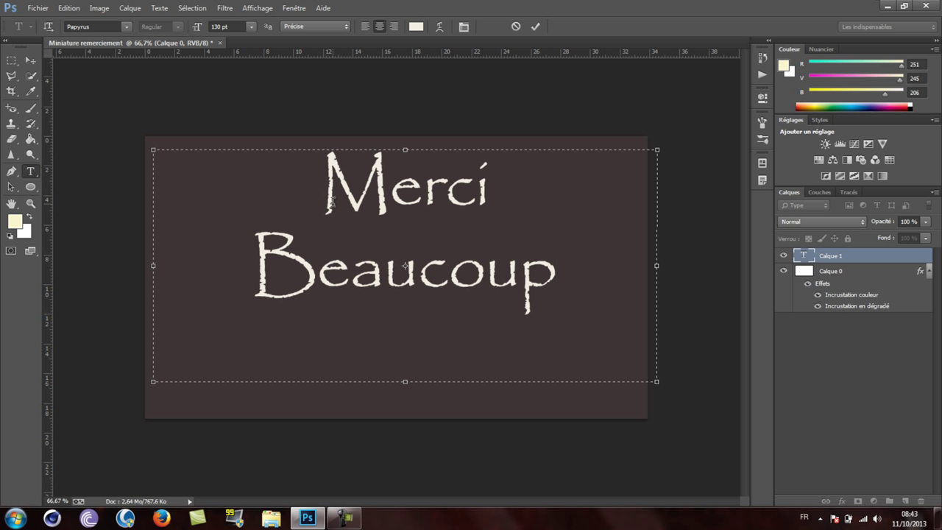
pyautogui.moveTo(322, 193); pyautogui.dragTo(597, 300)
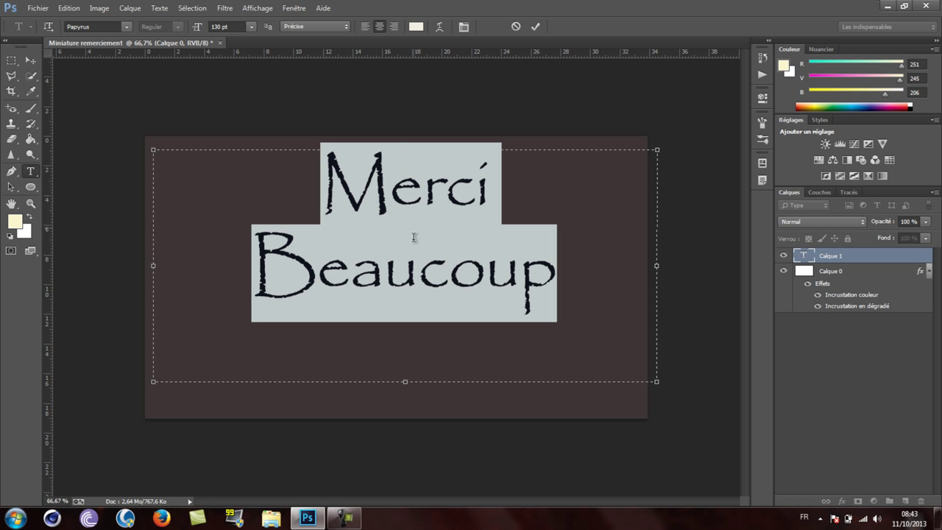
# - Try Rockwell Extra Bold, Snap ITC and Wide Latin fonts on the thank-you text
pyautogui.click(125, 29)
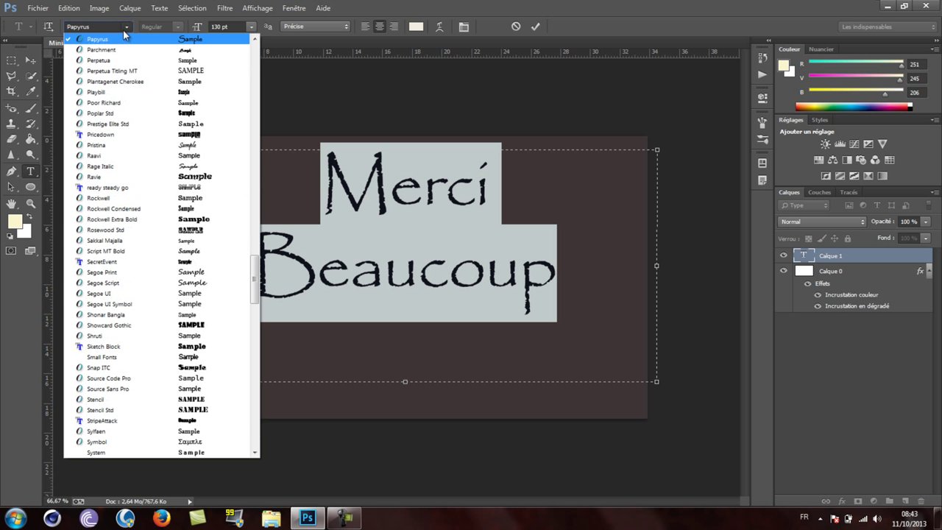
pyautogui.click(235, 219)
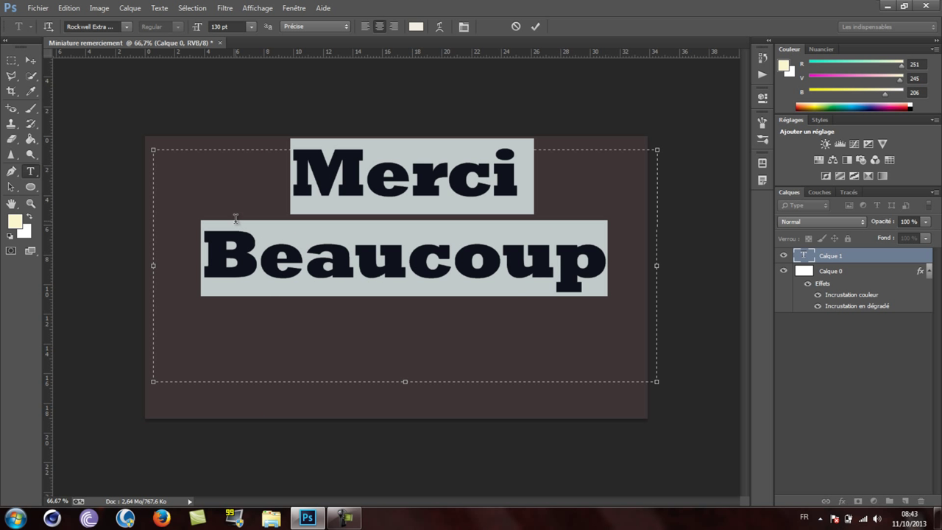
pyautogui.click(235, 218)
pyautogui.moveTo(309, 189); pyautogui.dragTo(632, 287)
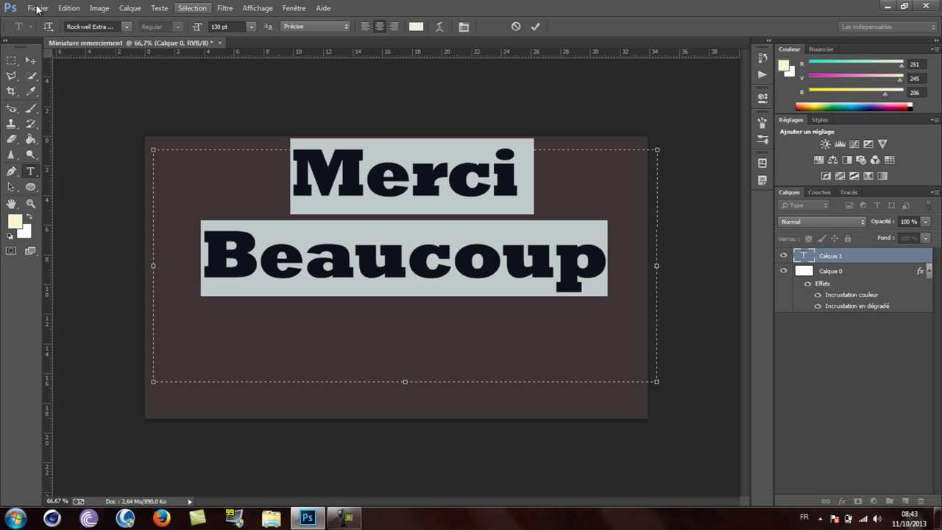
pyautogui.click(126, 27)
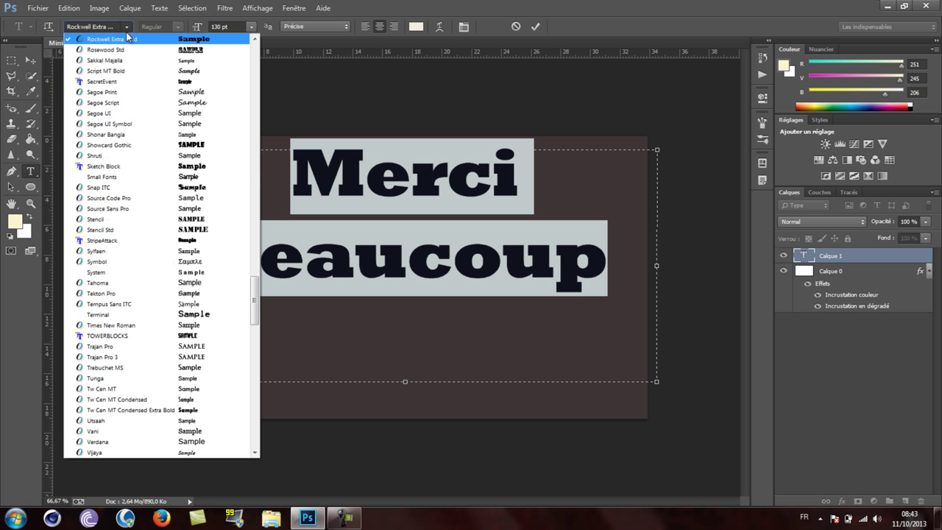
pyautogui.click(225, 189)
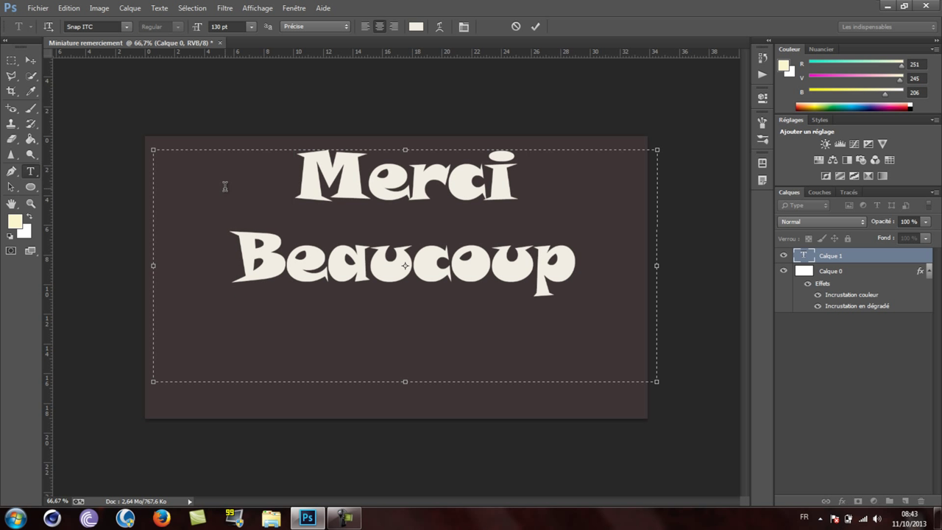
pyautogui.moveTo(284, 189); pyautogui.dragTo(582, 268)
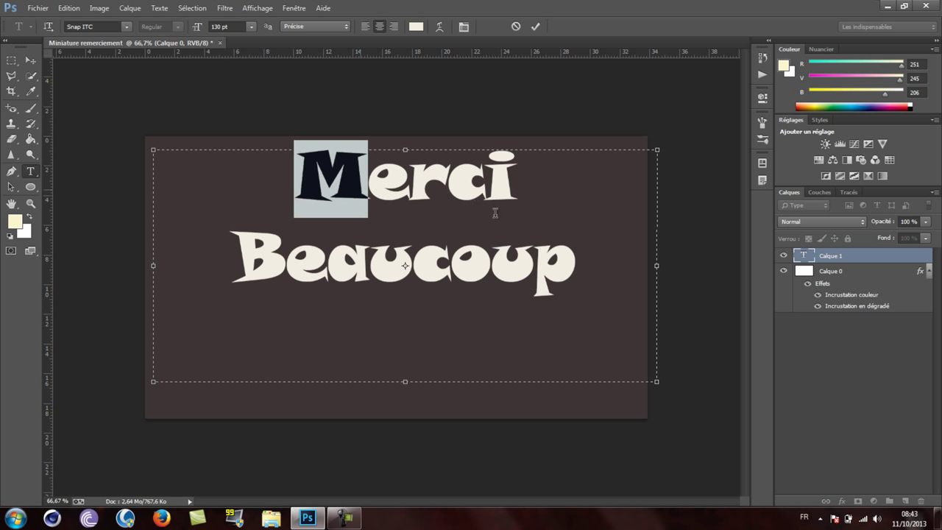
pyautogui.click(122, 28)
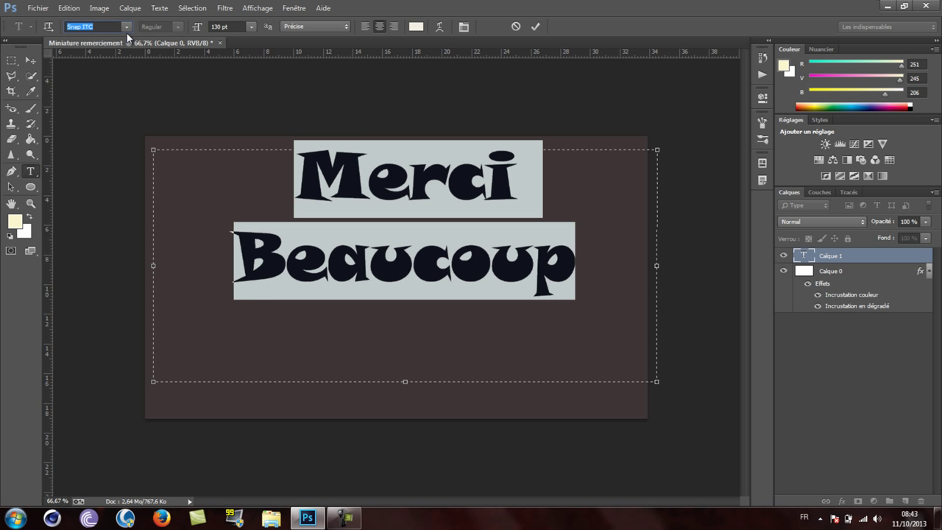
pyautogui.click(127, 30)
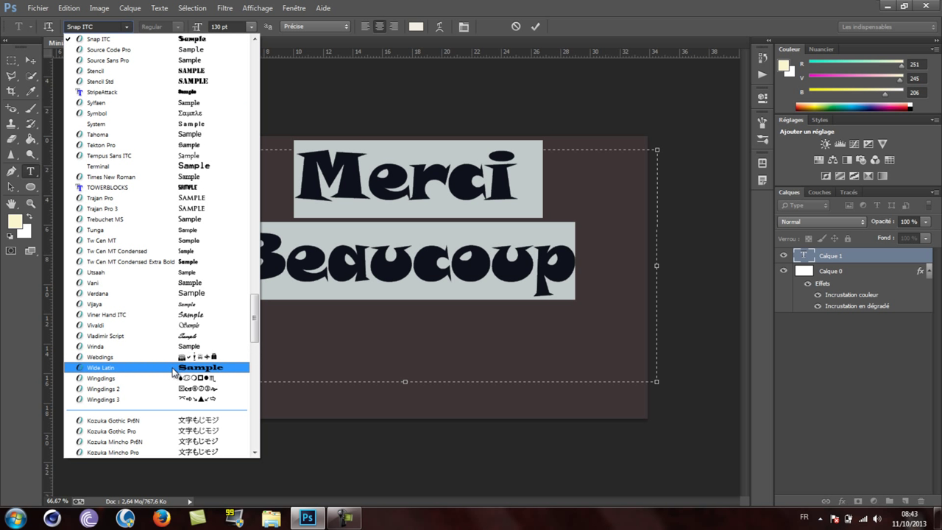
pyautogui.click(173, 367)
pyautogui.click(169, 338)
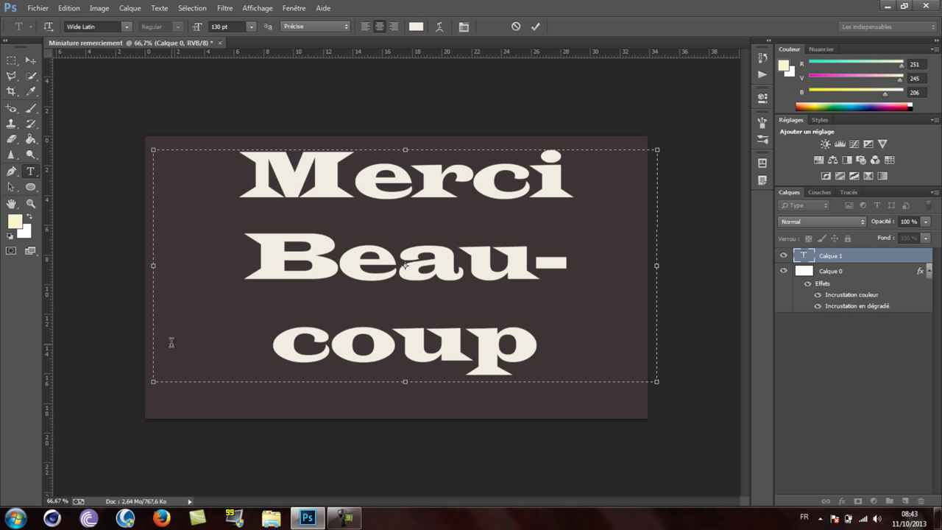
# - Set all of the thank-you text in the Pricedown font
pyautogui.moveTo(241, 177); pyautogui.dragTo(544, 377)
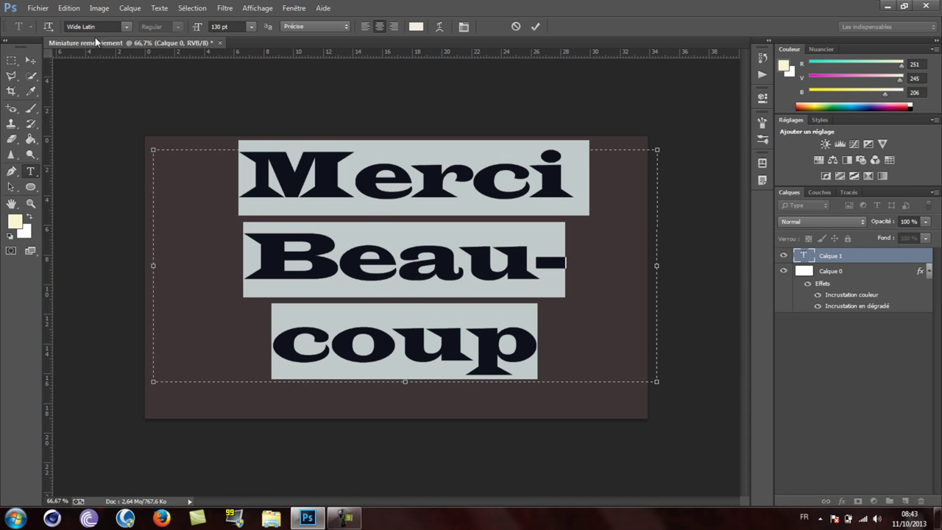
pyautogui.click(119, 27)
pyautogui.click(125, 27)
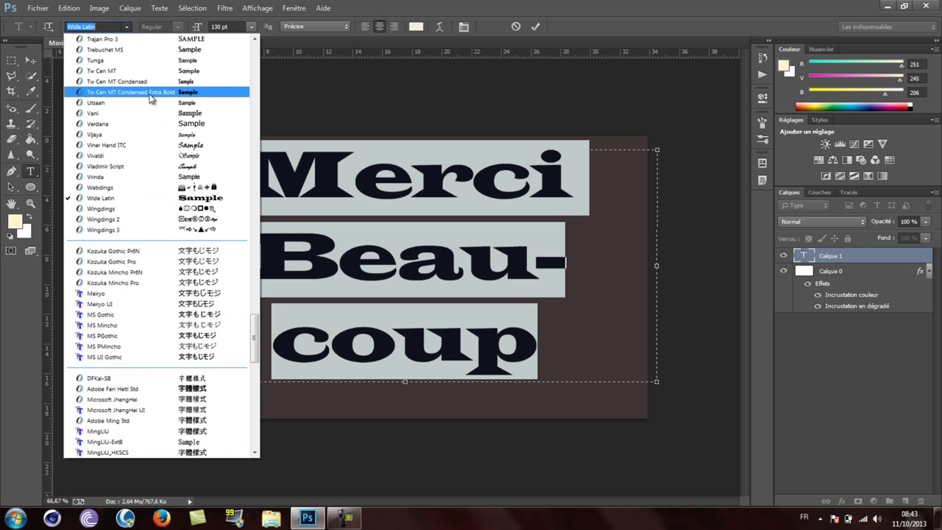
pyautogui.scroll(10, 150, 85)
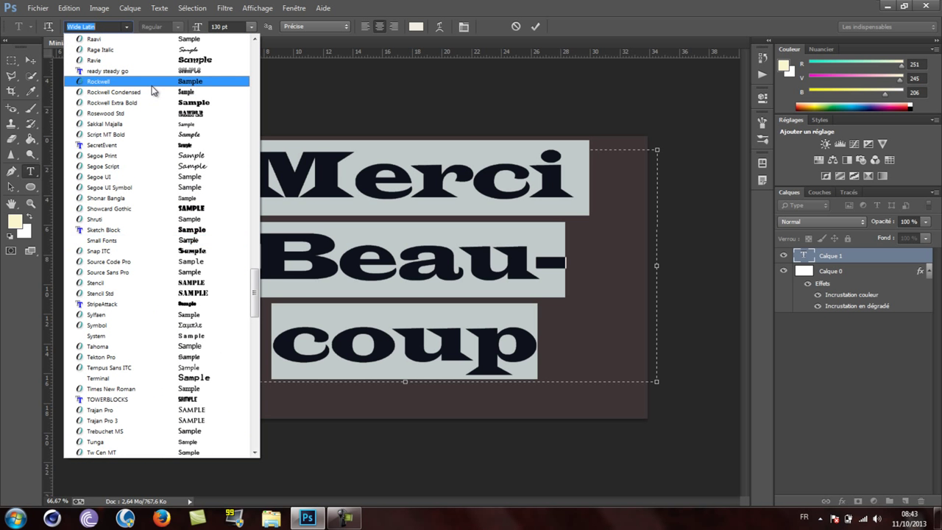
pyautogui.scroll(3, 152, 89)
pyautogui.scroll(3, 152, 88)
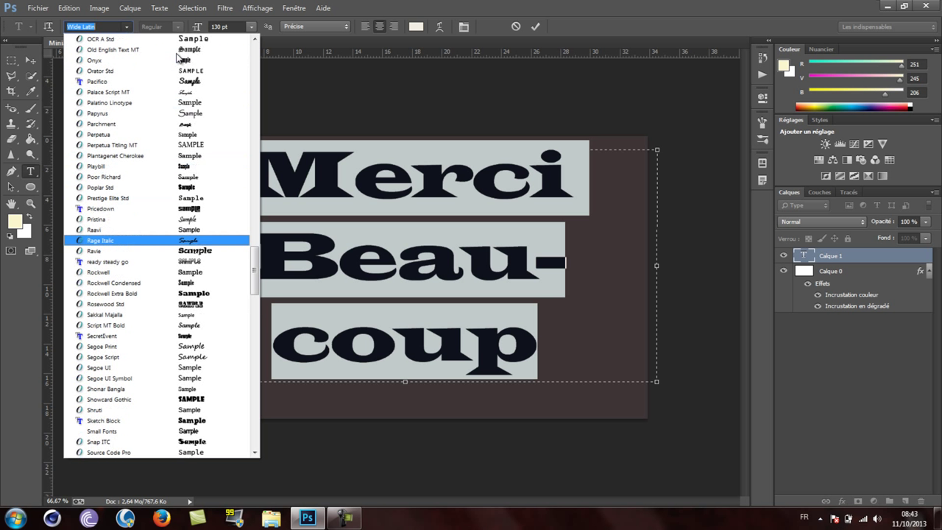
pyautogui.click(204, 208)
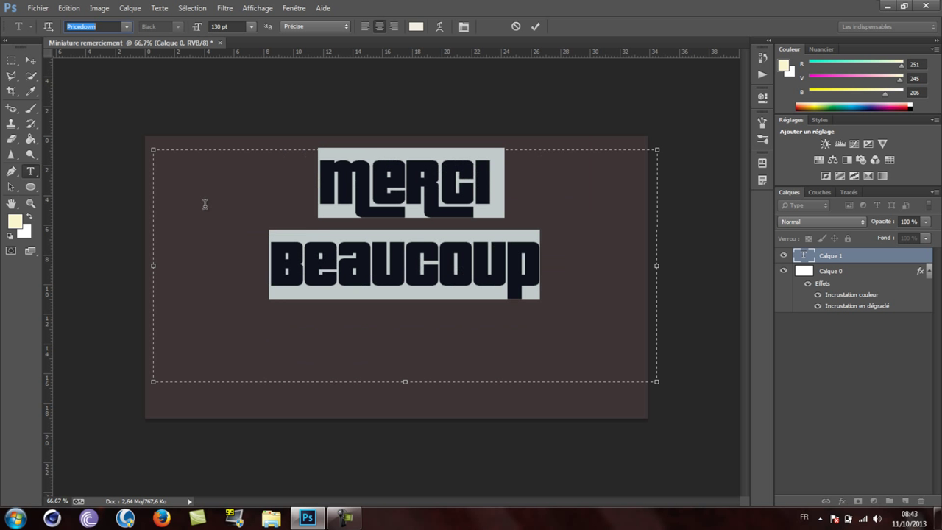
# - Add a line break after MERCI and try an underscore line between the words
pyautogui.click(205, 204)
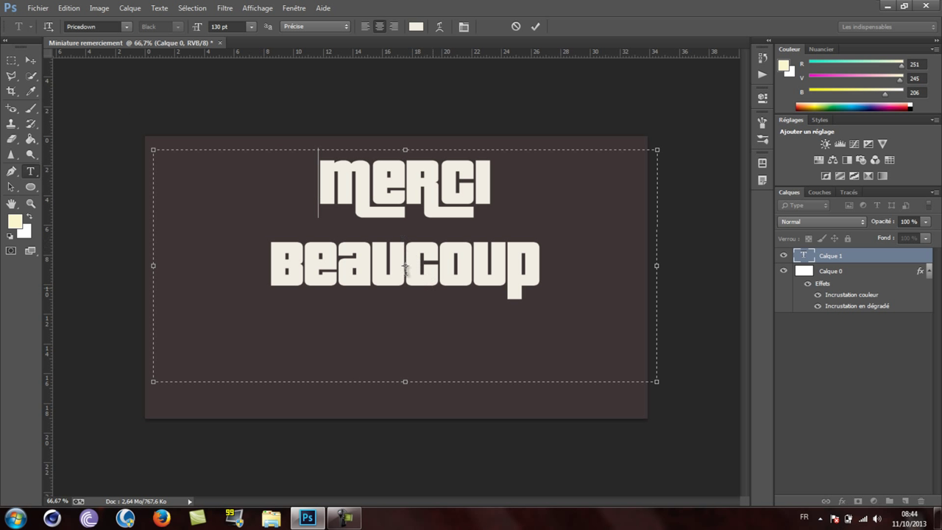
pyautogui.click(504, 176)
pyautogui.press('Return')
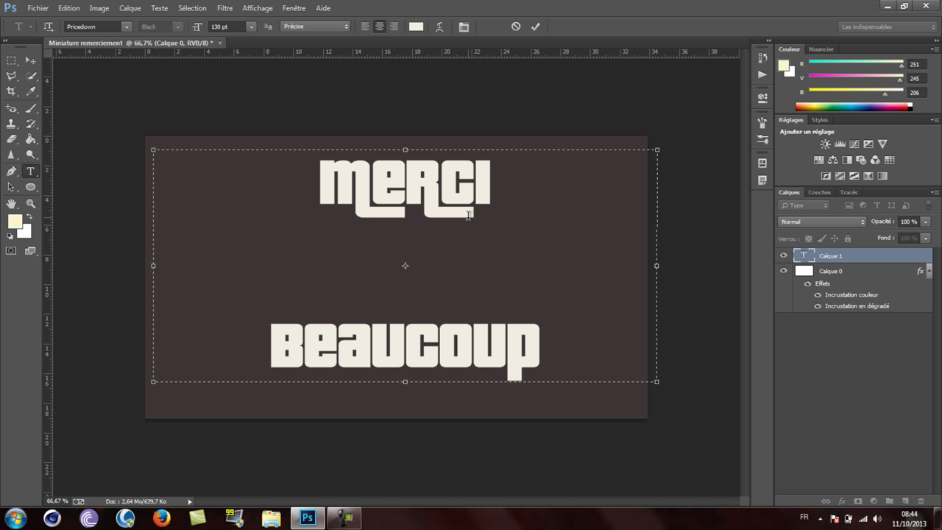
pyautogui.write('_')
pyautogui.write('_____')
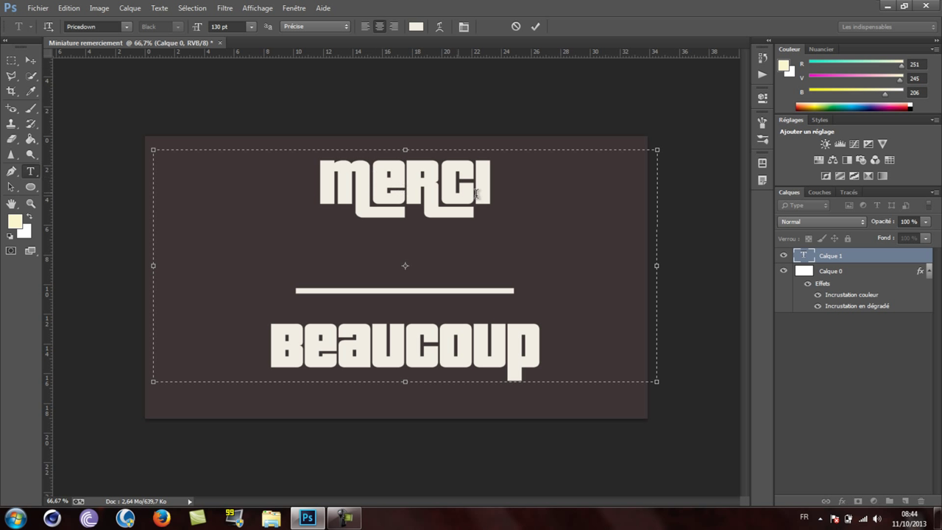
pyautogui.click(338, 245)
pyautogui.click(506, 196)
pyautogui.click(306, 265)
pyautogui.press('BackSpace')
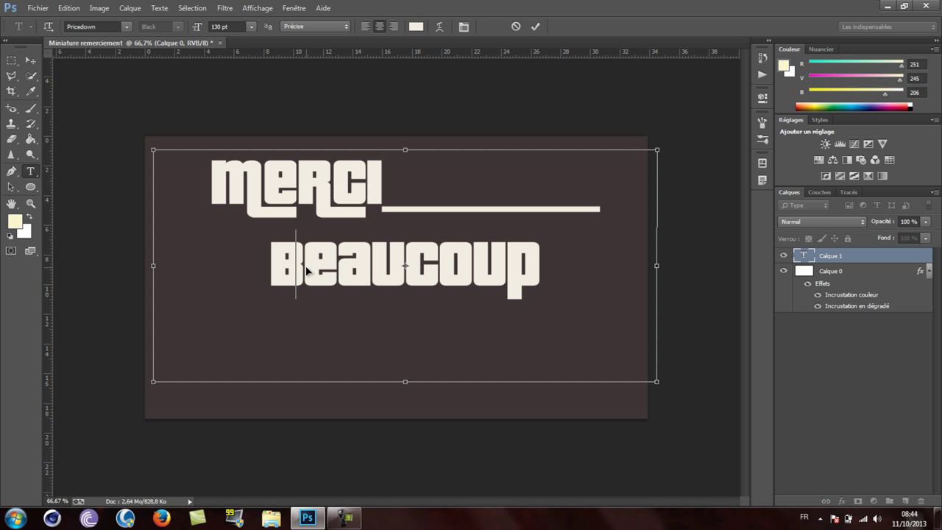
pyautogui.press('Return')
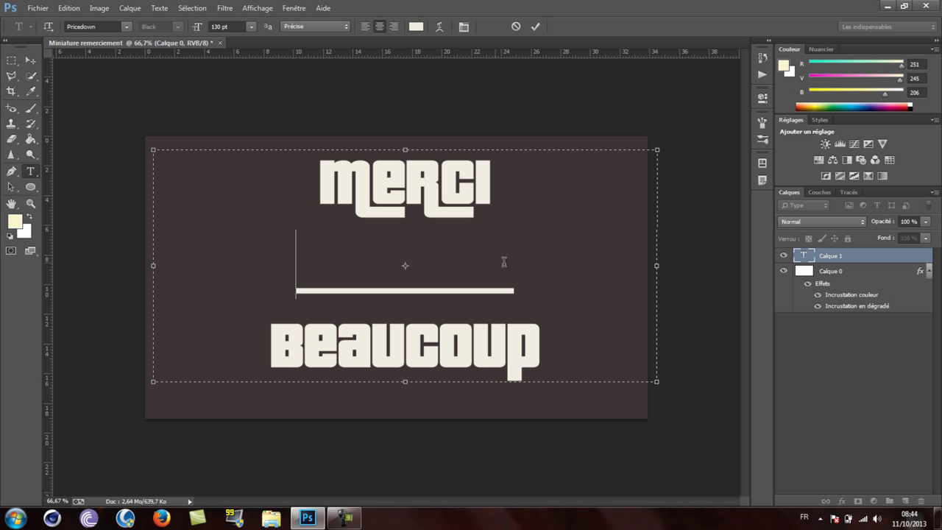
# - Remove the underscore line, leave an empty line after MERCI, and commit the text
pyautogui.press('Right')
pyautogui.press('Right')
pyautogui.press('Right')
pyautogui.press('Right')
pyautogui.press('Right')
pyautogui.press('Right')
pyautogui.press('Right')
pyautogui.press('Right')
pyautogui.press('Right')
pyautogui.press('Right')
pyautogui.press('Right')
pyautogui.press('Right')
pyautogui.press('Right')
pyautogui.press('Right')
pyautogui.press('BackSpace')
pyautogui.press('BackSpace')
pyautogui.press('BackSpace')
pyautogui.press('BackSpace')
pyautogui.press('BackSpace')
pyautogui.press('BackSpace')
pyautogui.press('BackSpace')
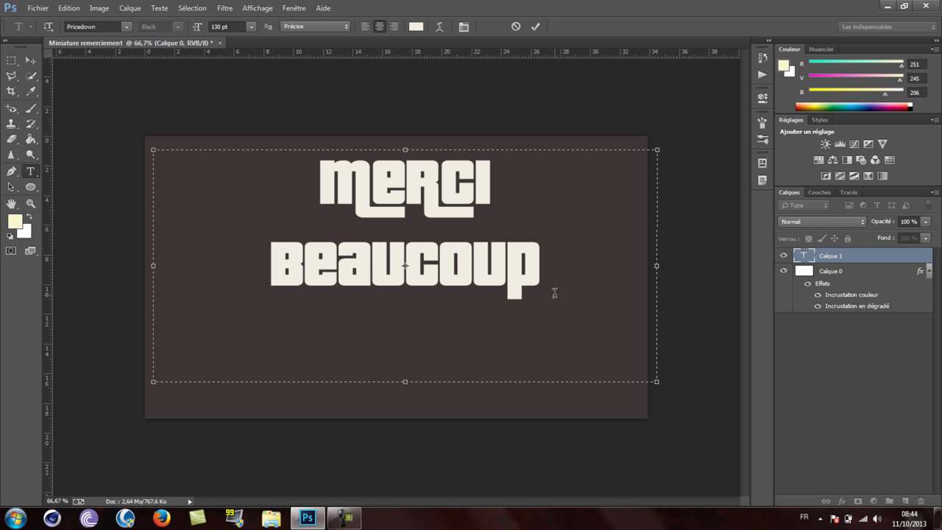
pyautogui.press('Return')
pyautogui.write('_')
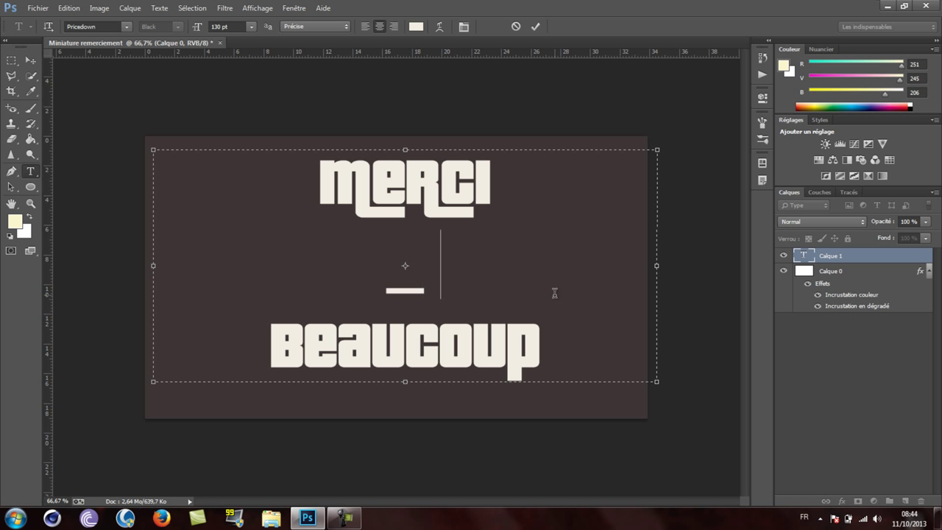
pyautogui.write('______')
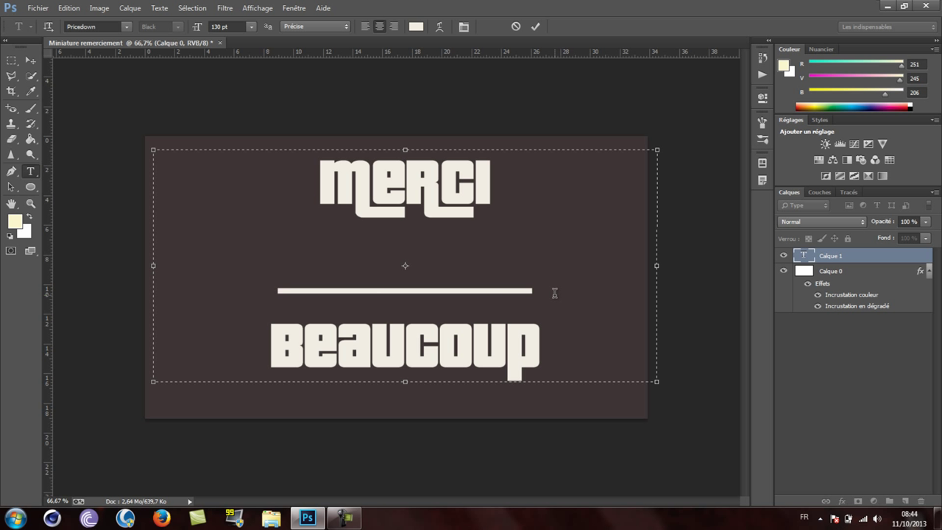
pyautogui.press('BackSpace')
pyautogui.press('Left')
pyautogui.press('Left')
pyautogui.press('Left')
pyautogui.press('Up')
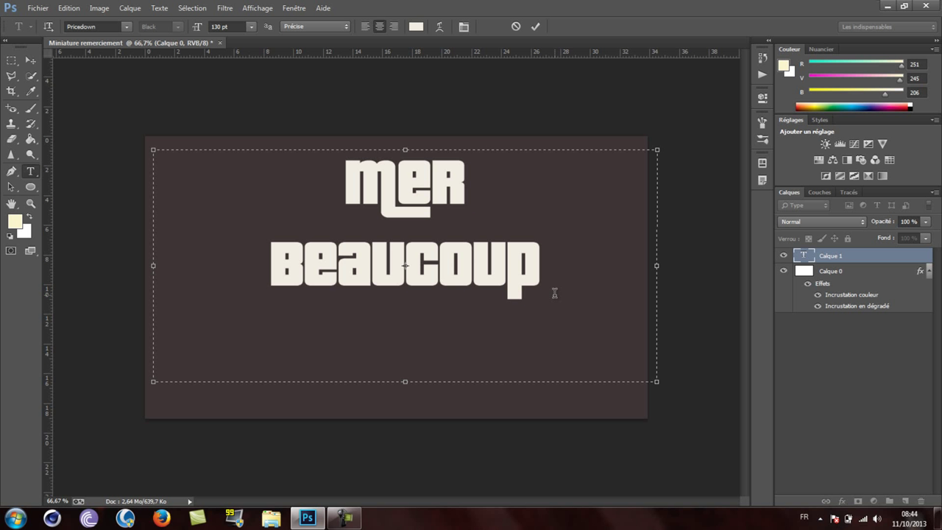
pyautogui.write('ci')
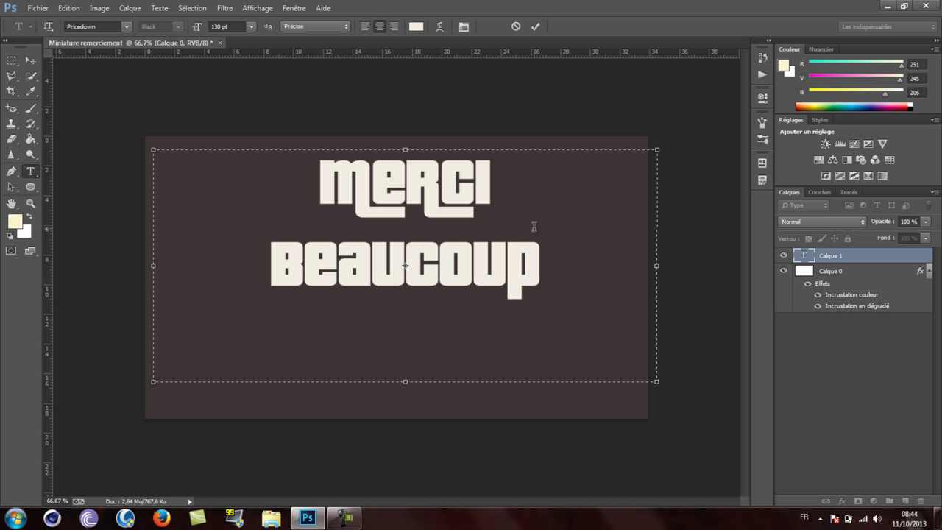
pyautogui.press('Return')
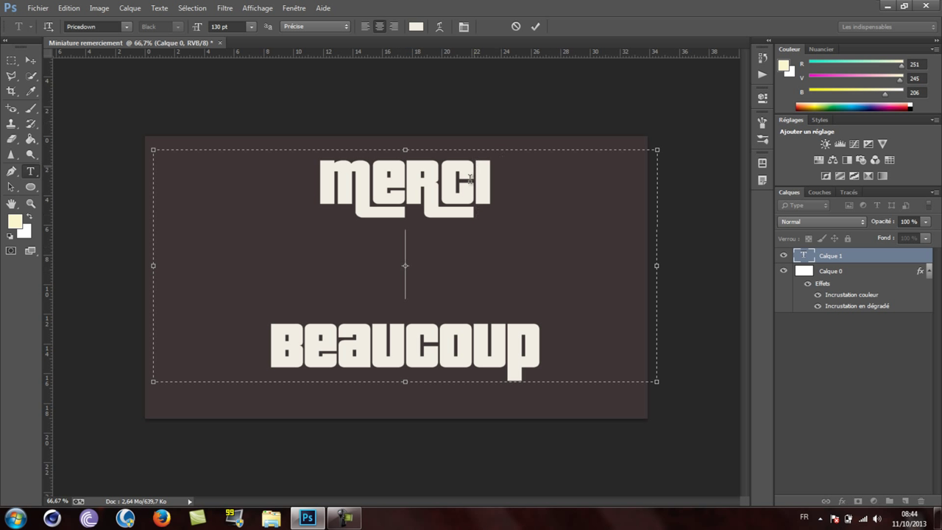
pyautogui.click(536, 27)
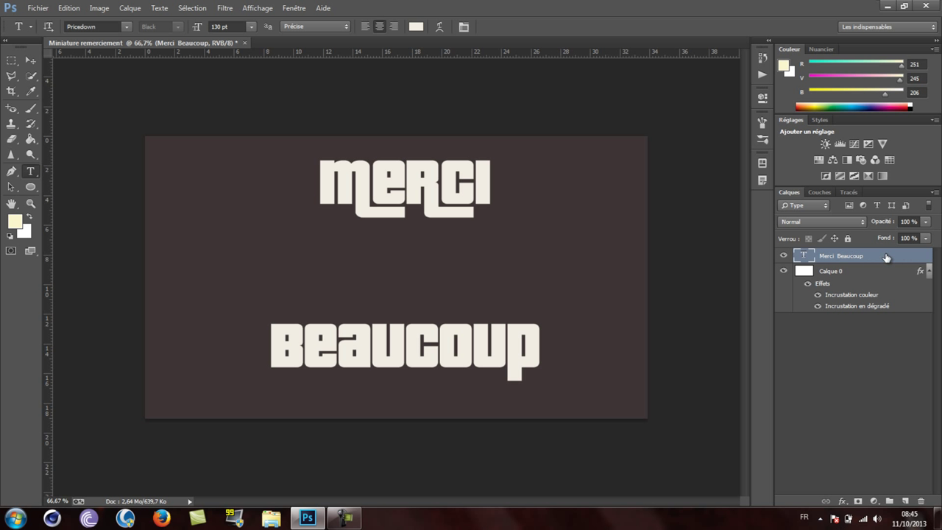
# - Apply Biseautage & estampage (Bevel and Emboss) to the Merci Beaucoup text layer
pyautogui.doubleClick(922, 259)
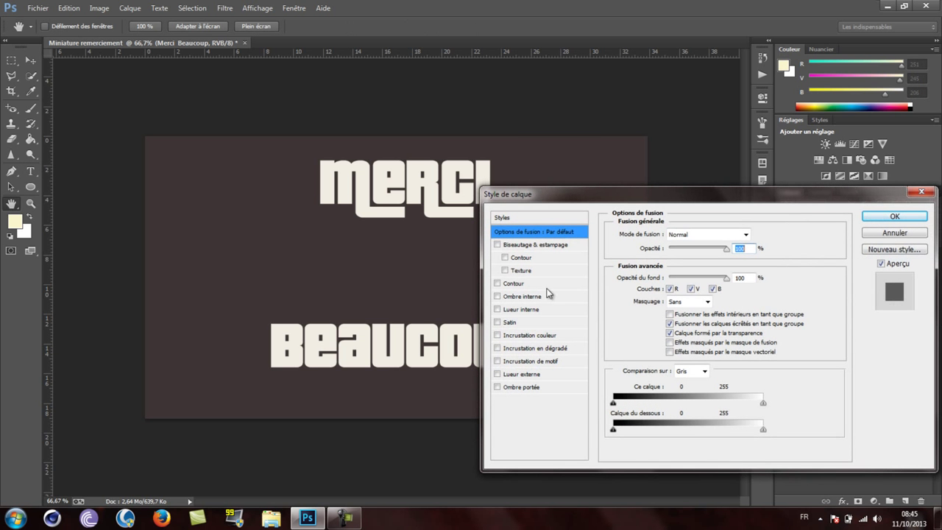
pyautogui.moveTo(643, 199); pyautogui.dragTo(792, 142)
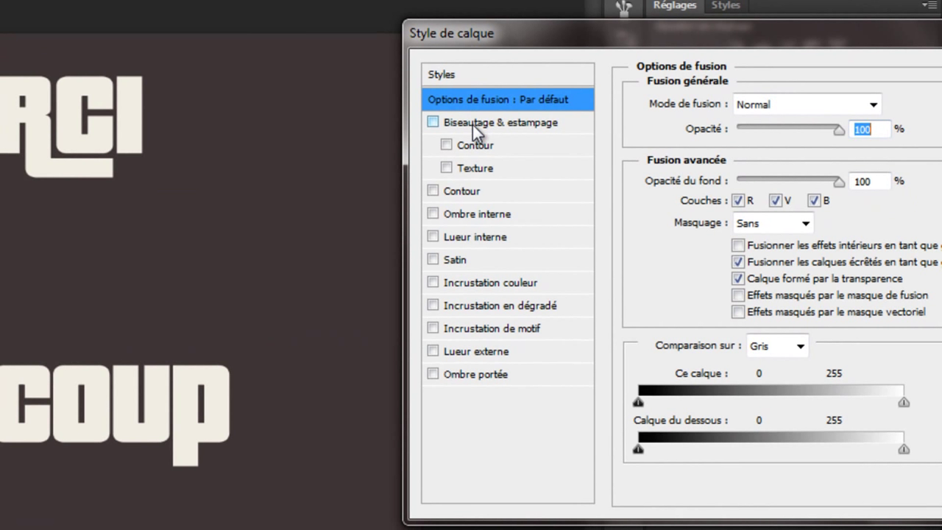
pyautogui.click(488, 130)
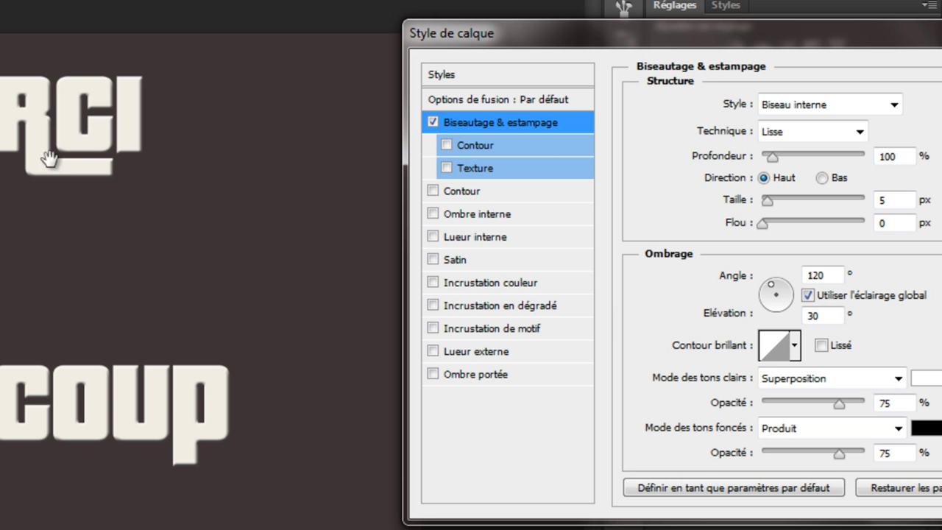
pyautogui.moveTo(792, 25)
pyautogui.mouseDown()
pyautogui.moveTo(551, 165)
pyautogui.moveTo(193, 58)
pyautogui.mouseUp()
pyautogui.moveTo(398, 91)
pyautogui.mouseDown()
pyautogui.moveTo(677, 273)
pyautogui.moveTo(820, 298)
pyautogui.moveTo(702, 99)
pyautogui.moveTo(635, 71)
pyautogui.mouseUp()
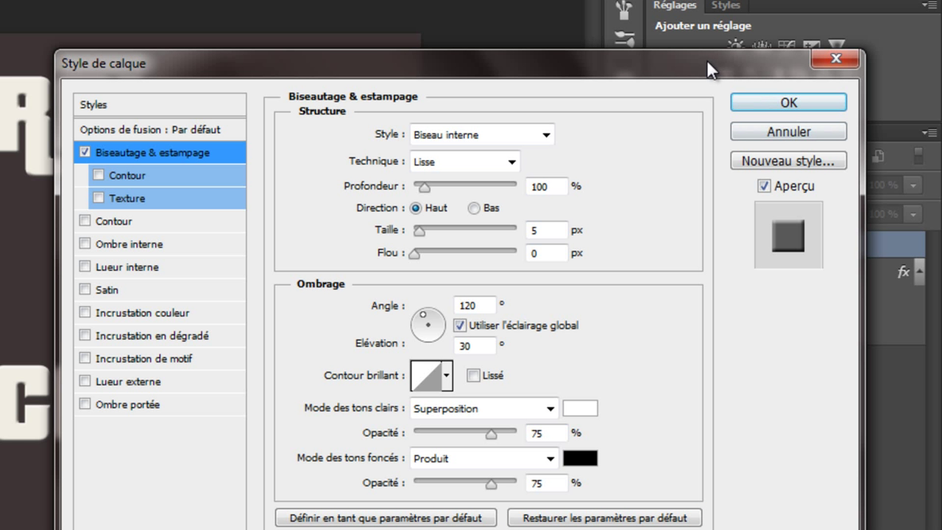
pyautogui.moveTo(706, 59); pyautogui.dragTo(687, 36)
pyautogui.click(477, 122)
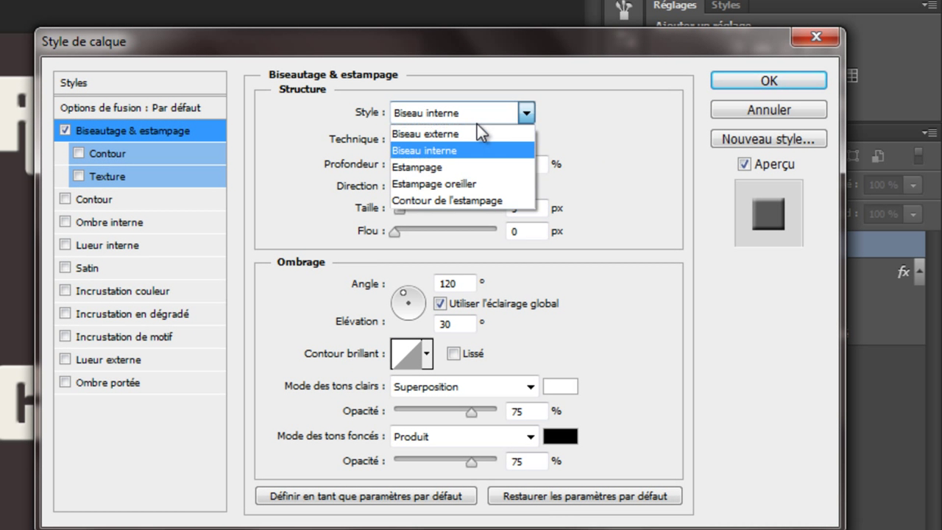
pyautogui.click(479, 105)
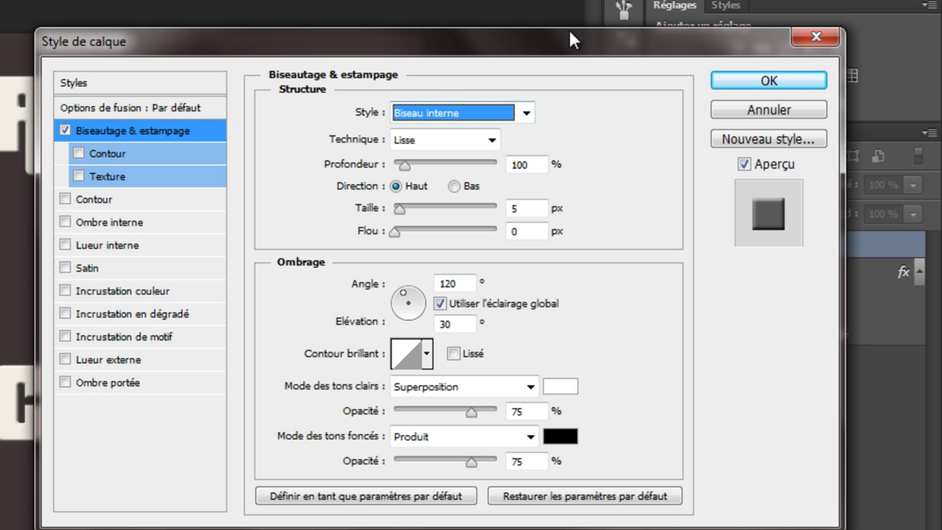
pyautogui.click(420, 136)
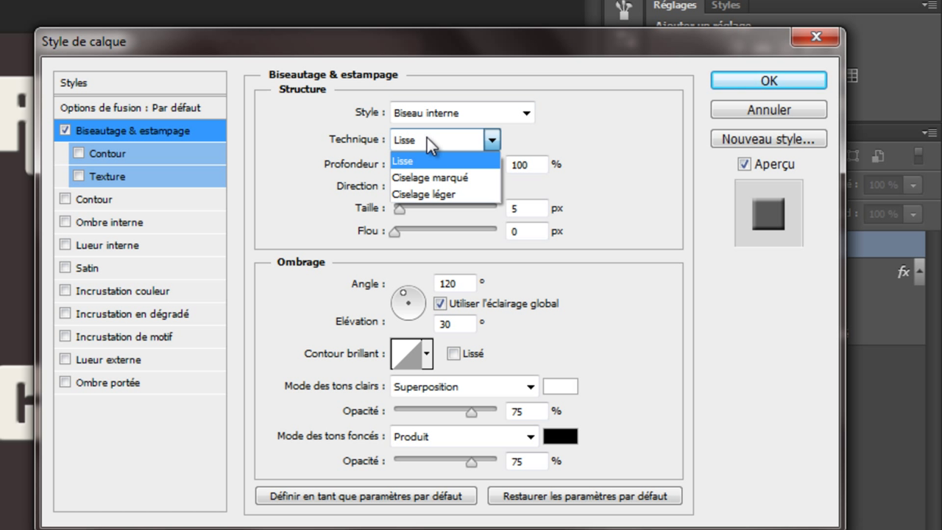
pyautogui.click(427, 139)
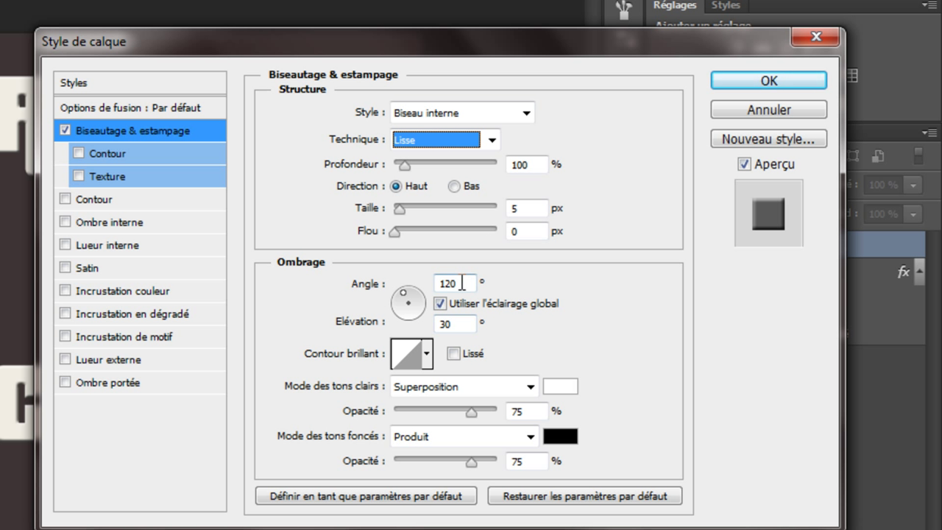
pyautogui.doubleClick(449, 283)
pyautogui.click(440, 304)
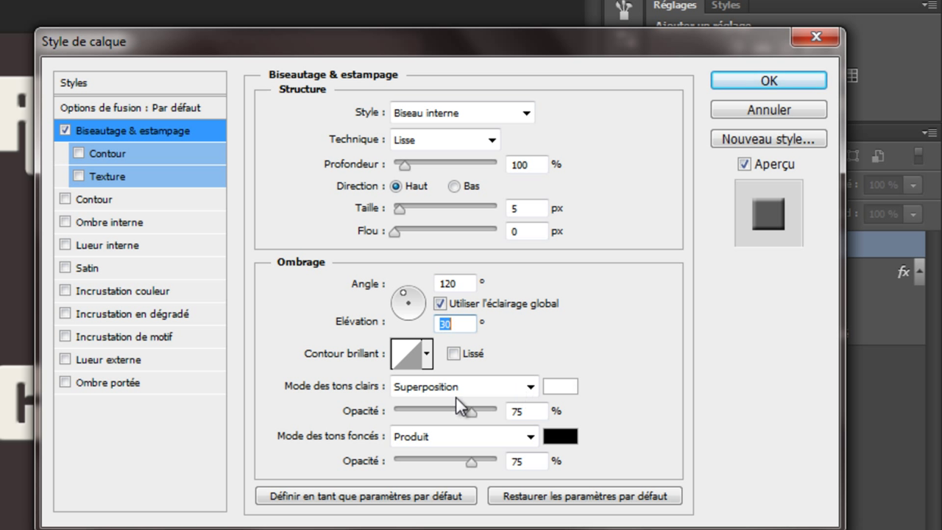
pyautogui.doubleClick(451, 323)
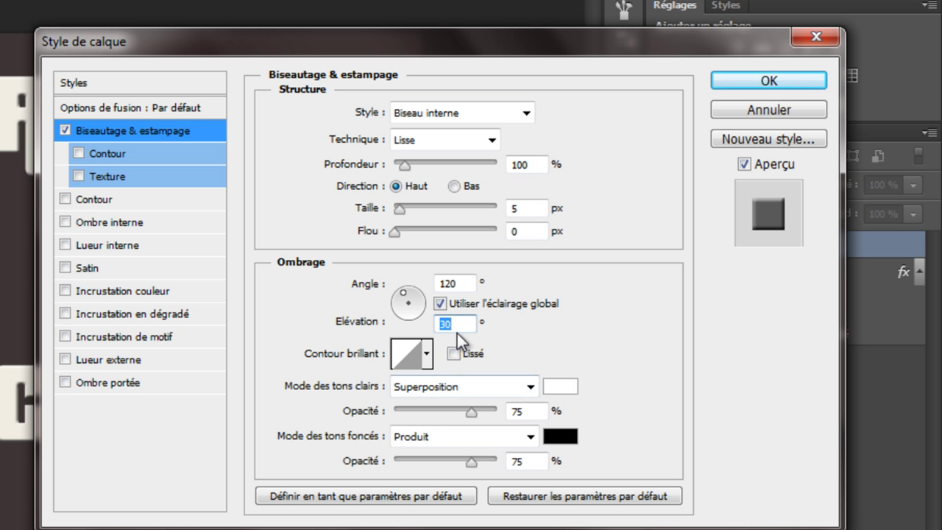
pyautogui.click(428, 356)
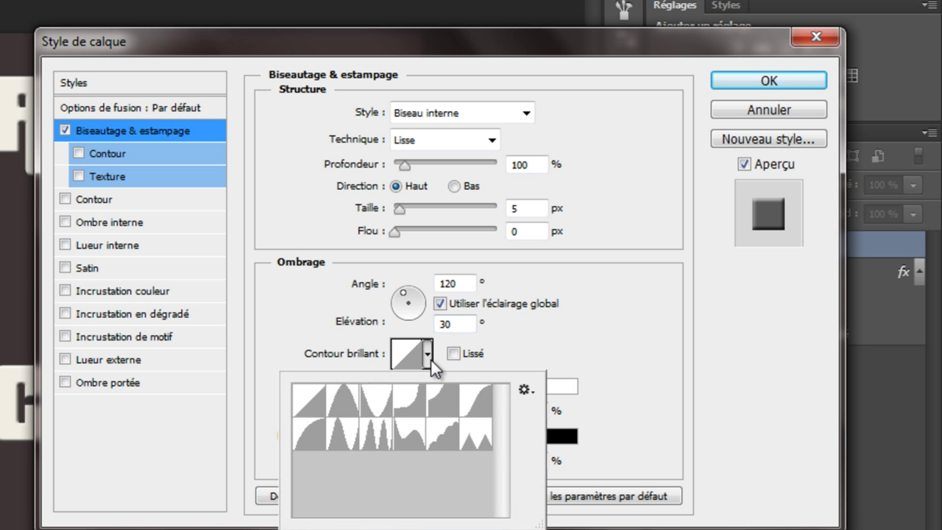
pyautogui.click(428, 356)
pyautogui.press('Down')
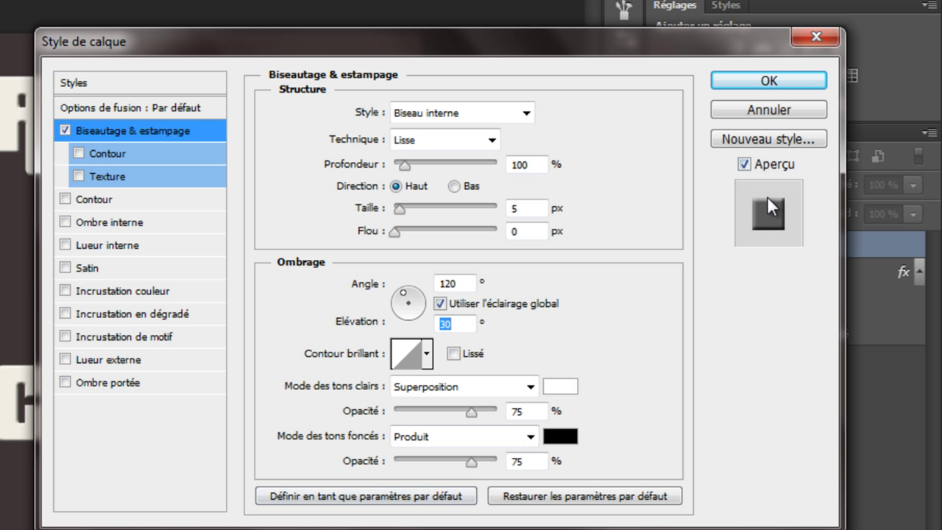
pyautogui.click(558, 387)
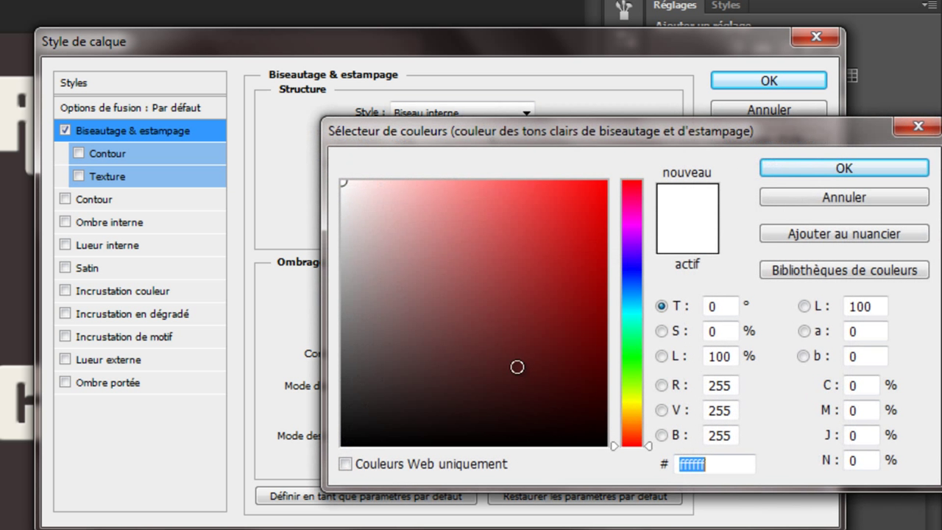
pyautogui.click(485, 351)
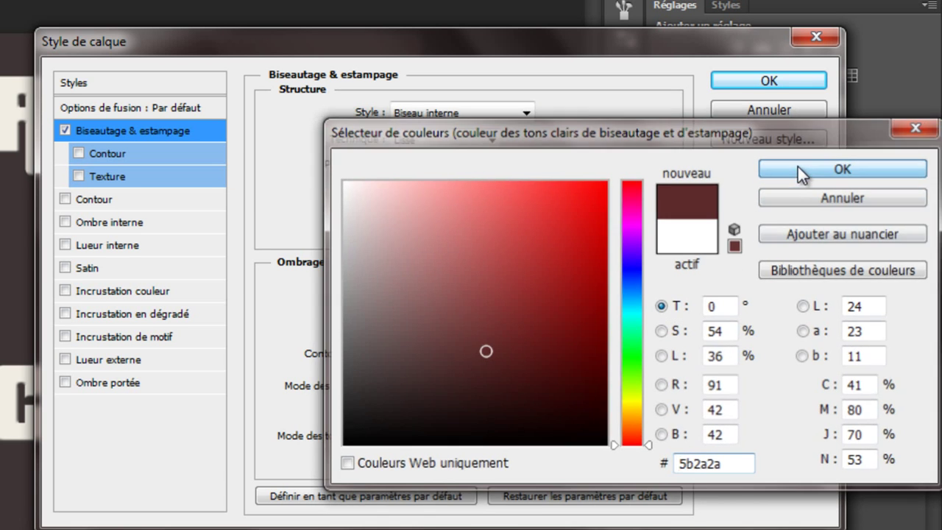
pyautogui.click(798, 167)
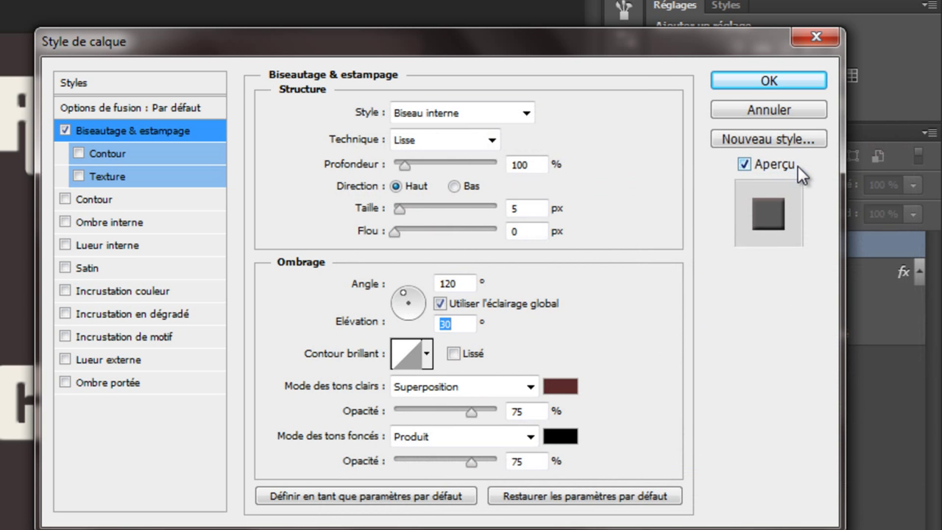
pyautogui.click(573, 393)
pyautogui.click(377, 446)
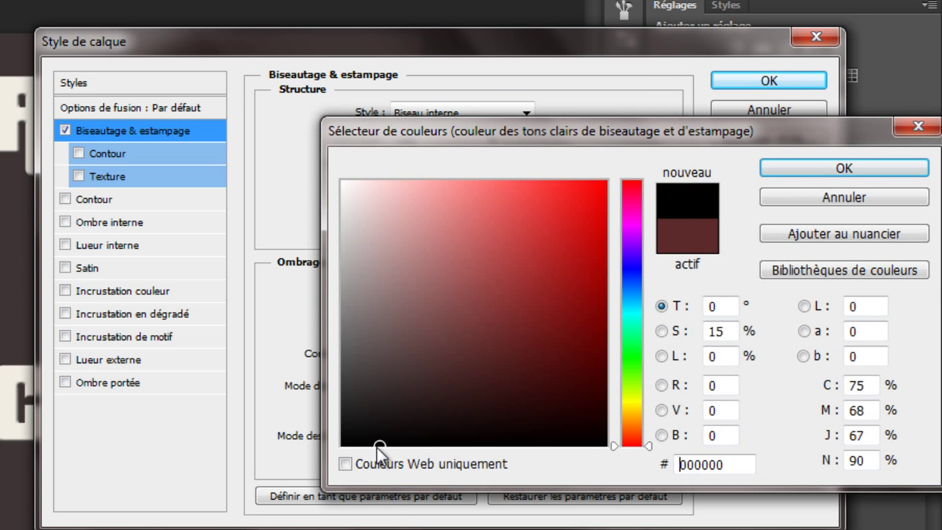
pyautogui.moveTo(377, 447)
pyautogui.mouseDown()
pyautogui.moveTo(389, 427)
pyautogui.moveTo(374, 306)
pyautogui.moveTo(342, 445)
pyautogui.mouseUp()
pyautogui.click(850, 164)
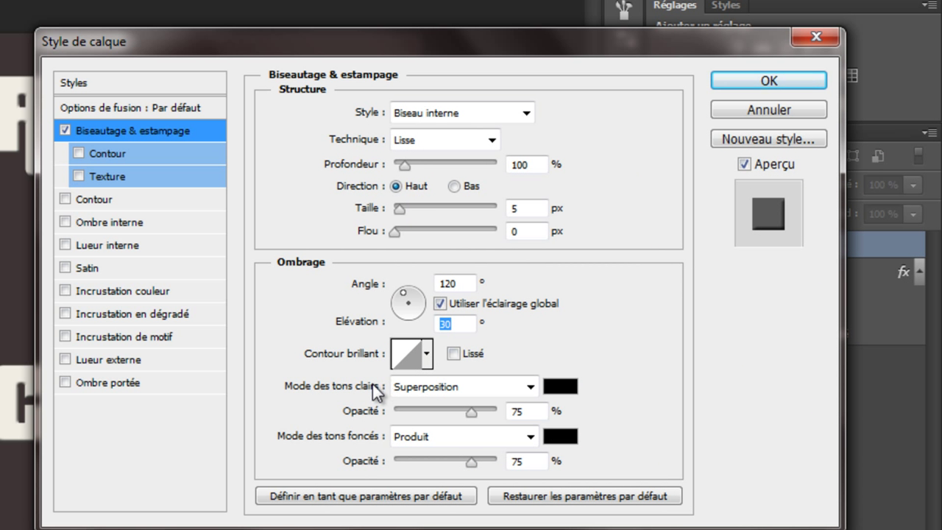
pyautogui.click(560, 387)
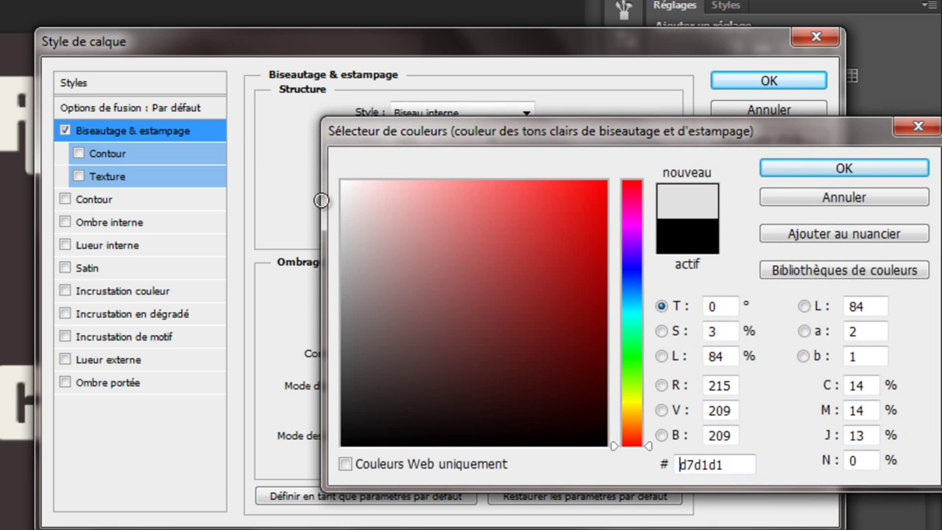
pyautogui.moveTo(348, 222); pyautogui.dragTo(328, 176)
pyautogui.click(783, 170)
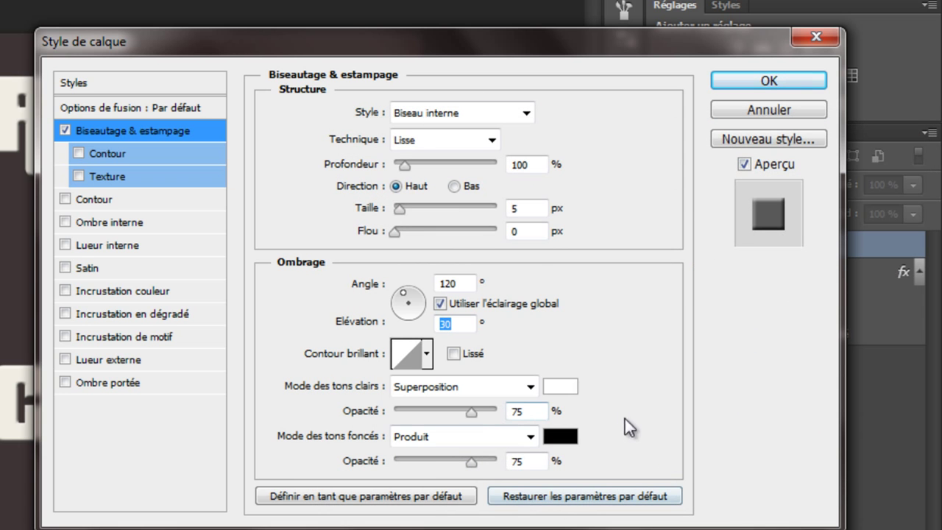
pyautogui.click(557, 440)
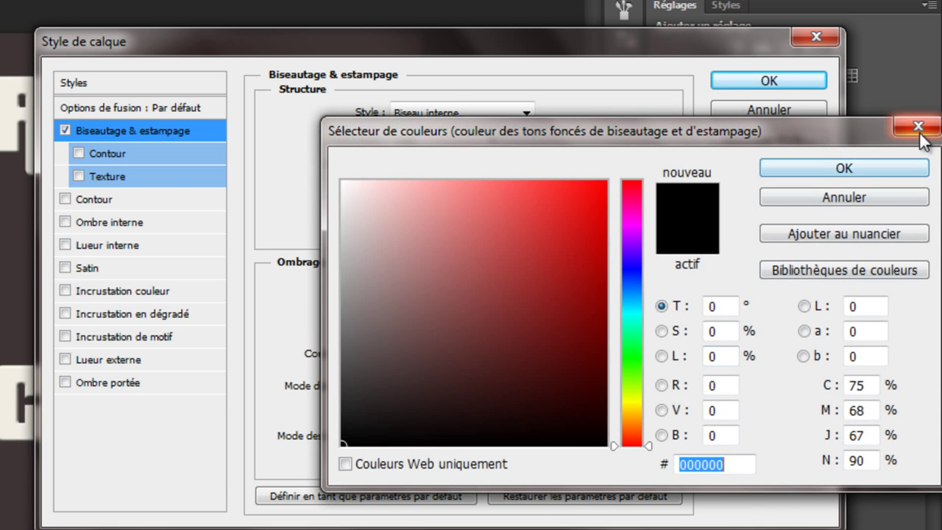
pyautogui.click(917, 128)
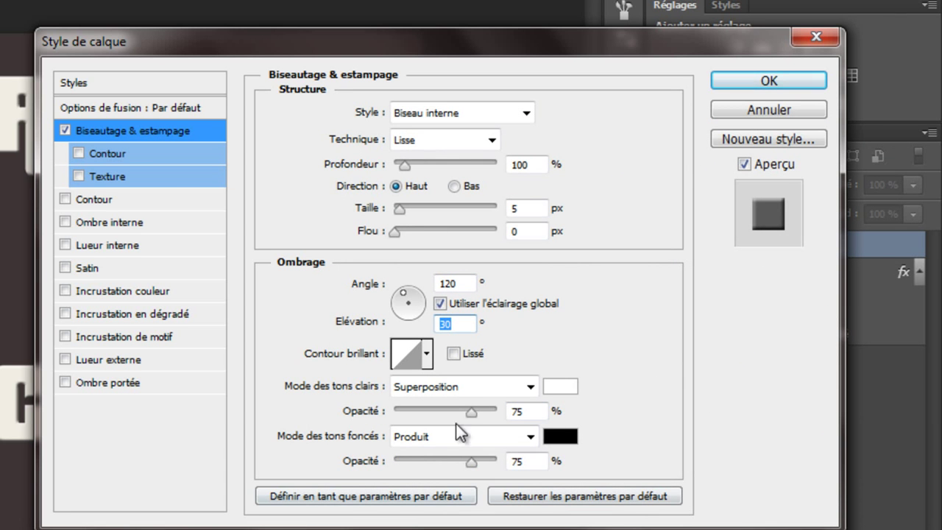
# - Turn on Ombre interne and Ombre portée for the Merci Beaucoup text
pyautogui.click(126, 225)
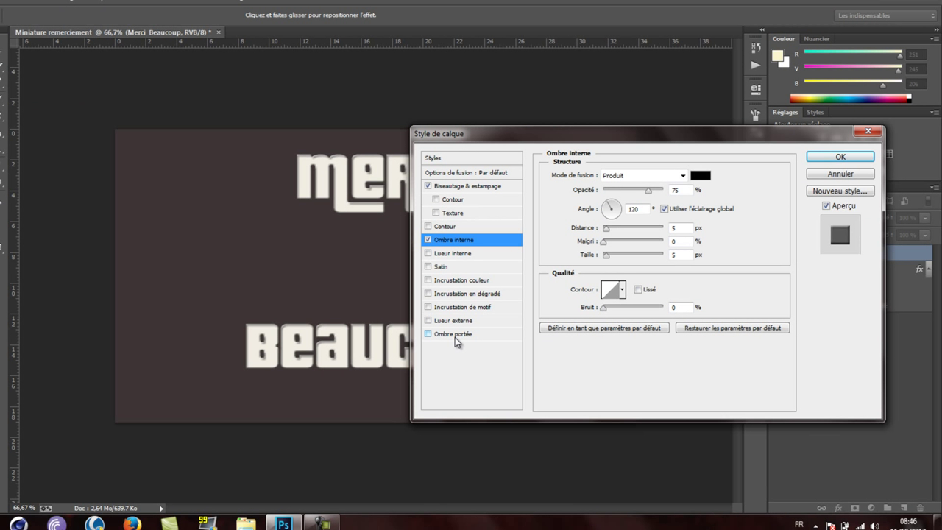
pyautogui.click(454, 336)
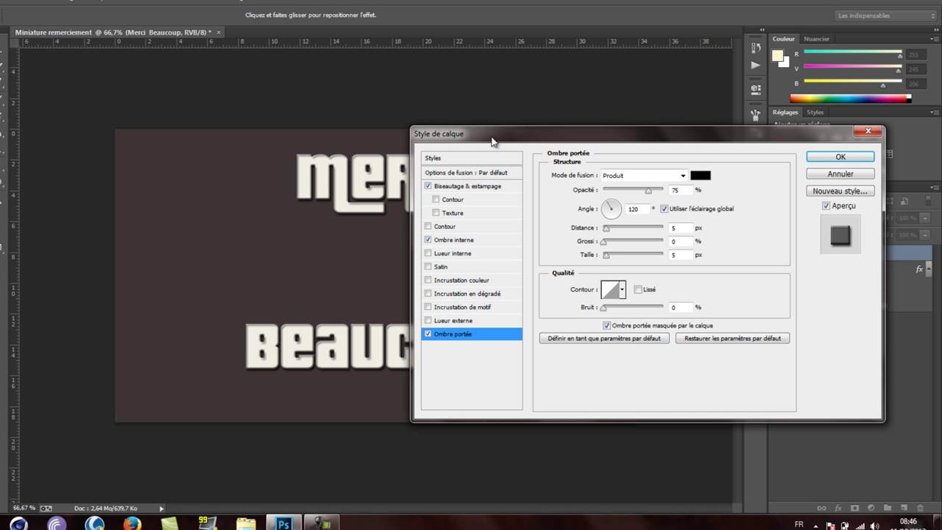
pyautogui.moveTo(492, 140)
pyautogui.mouseDown()
pyautogui.moveTo(560, 151)
pyautogui.moveTo(553, 142)
pyautogui.mouseUp()
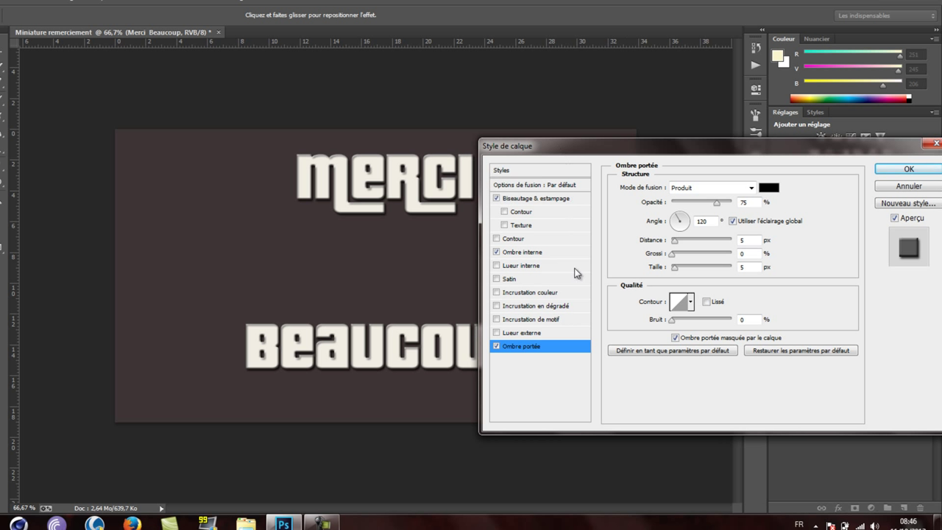
# - Add a blue #0078ff colour overlay to the text and switch off its bevel
pyautogui.click(526, 294)
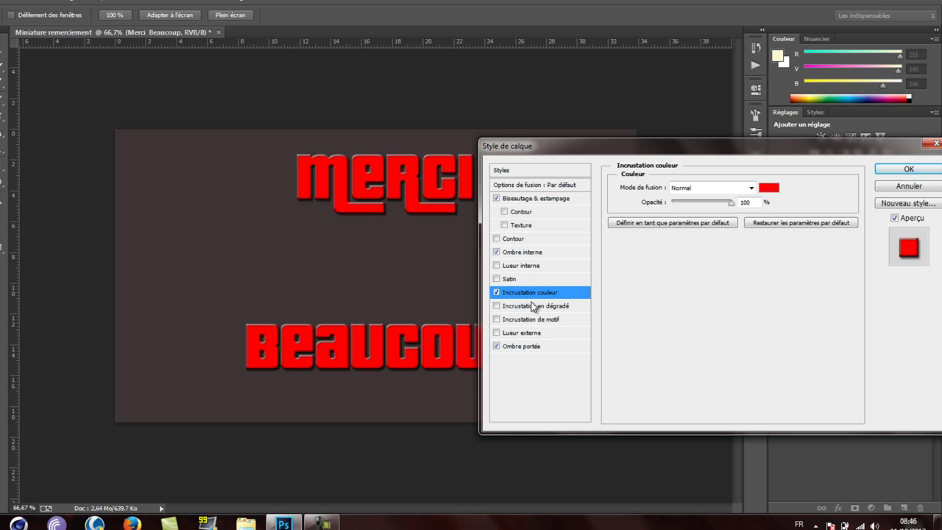
pyautogui.click(772, 189)
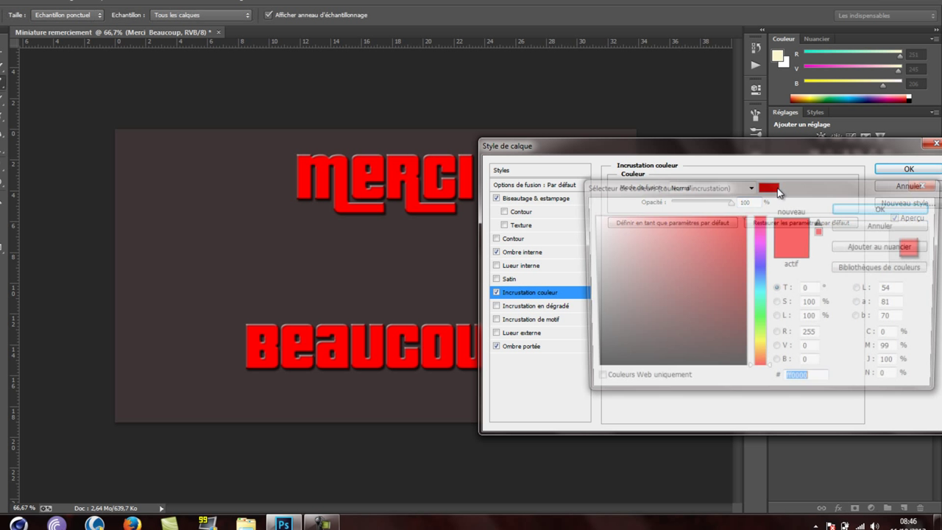
pyautogui.click(758, 281)
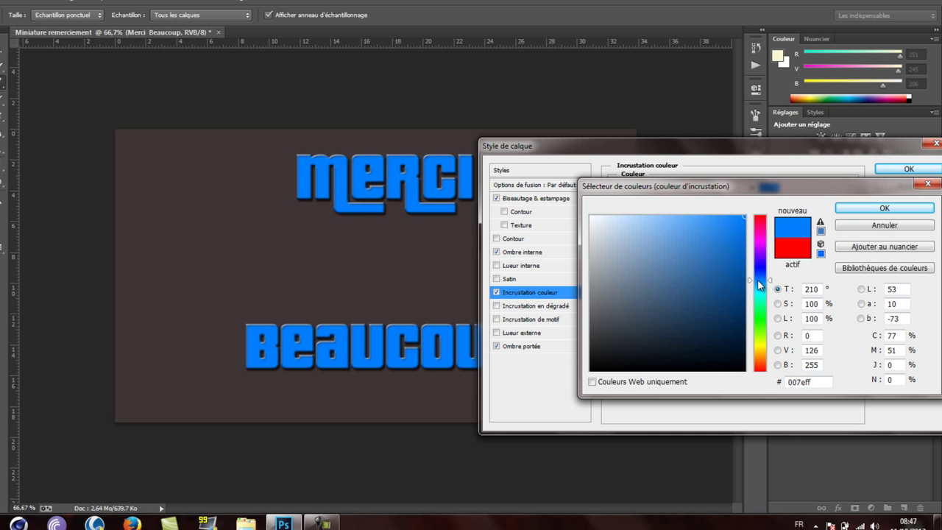
pyautogui.click(758, 279)
pyautogui.click(894, 210)
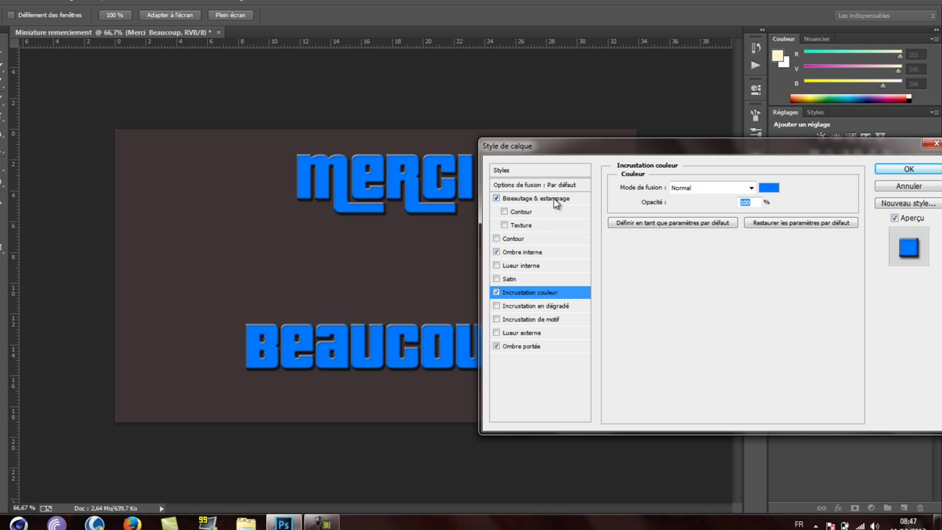
pyautogui.click(519, 198)
pyautogui.click(497, 199)
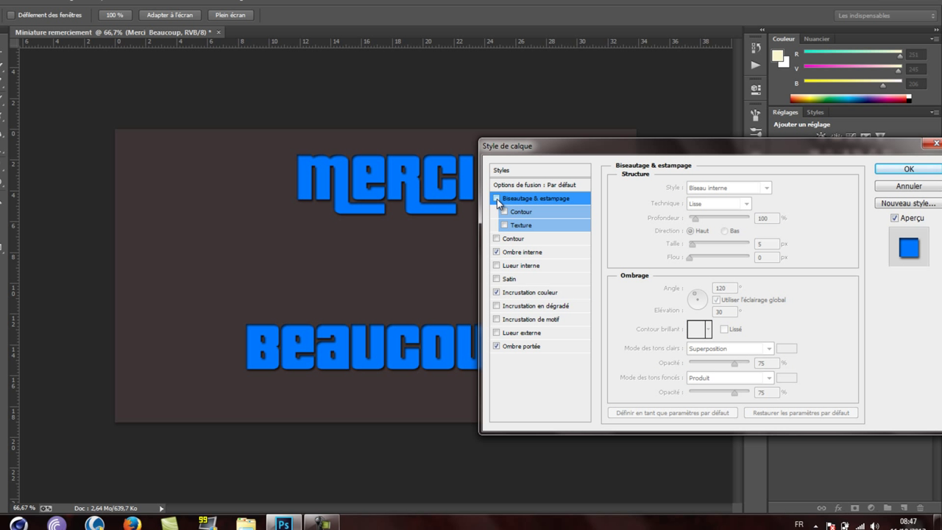
# - Re-enable the bevel and keep Produit as the drop shadow blend mode
pyautogui.moveTo(511, 147); pyautogui.dragTo(657, 170)
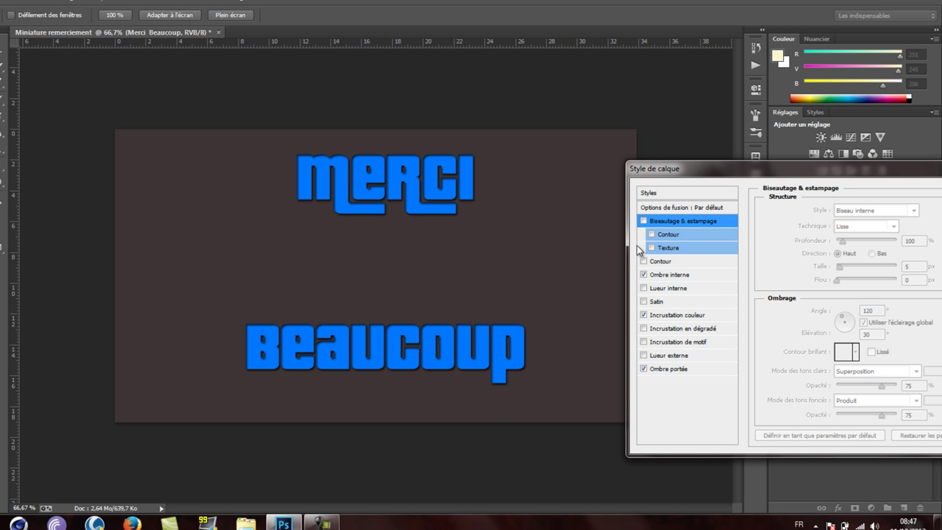
pyautogui.click(643, 221)
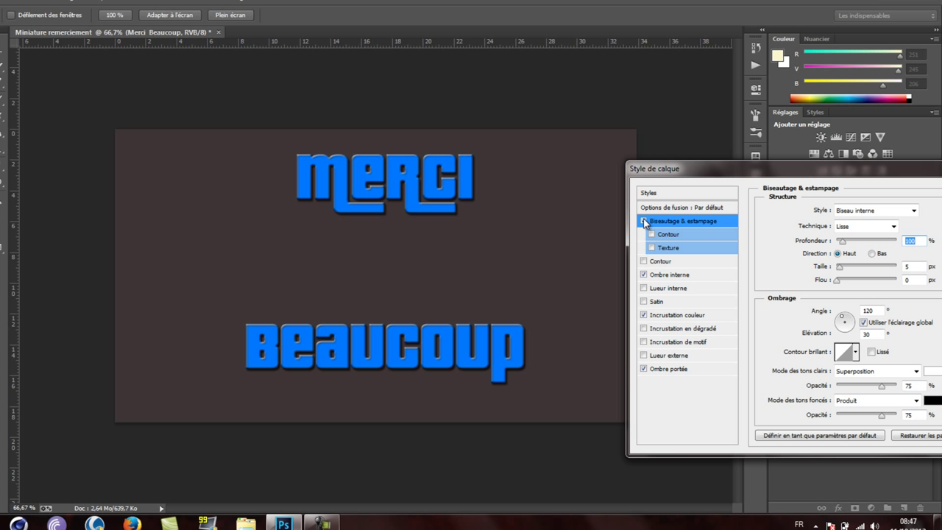
pyautogui.click(670, 368)
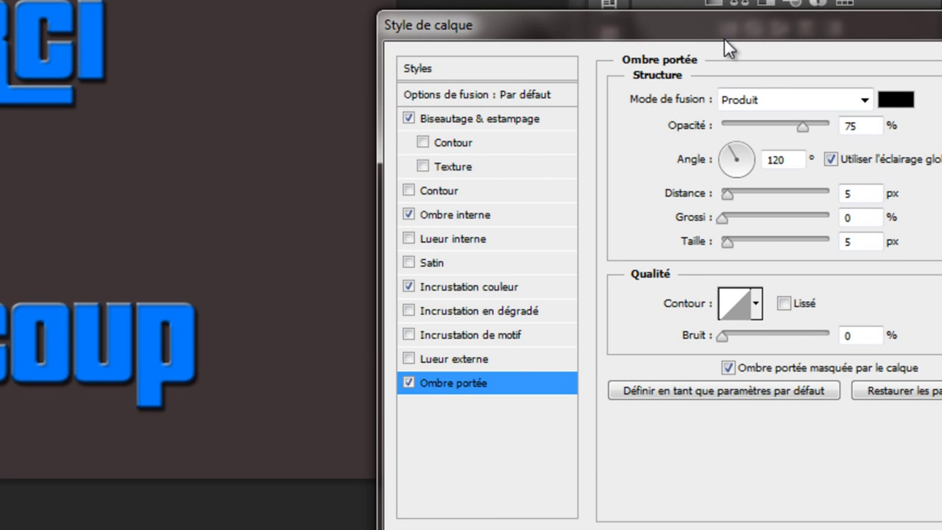
pyautogui.moveTo(724, 34); pyautogui.dragTo(497, 6)
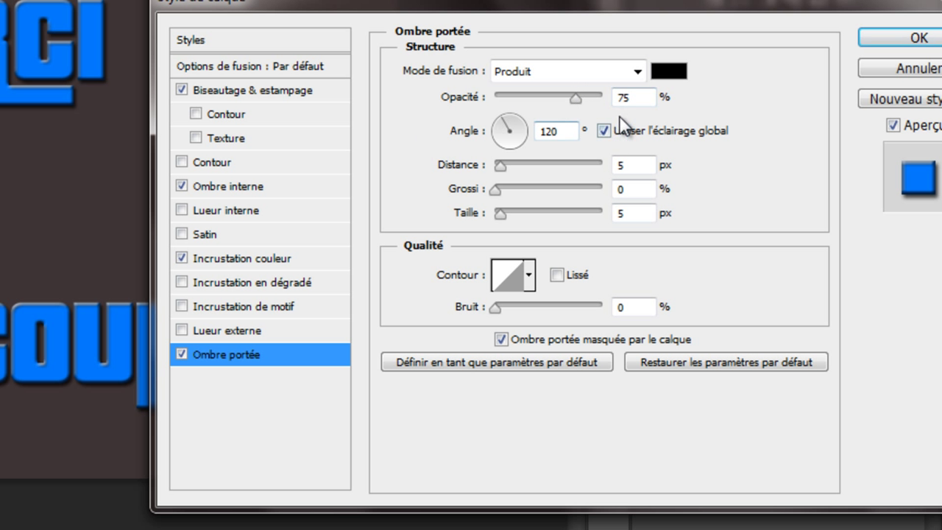
pyautogui.click(635, 75)
pyautogui.click(704, 93)
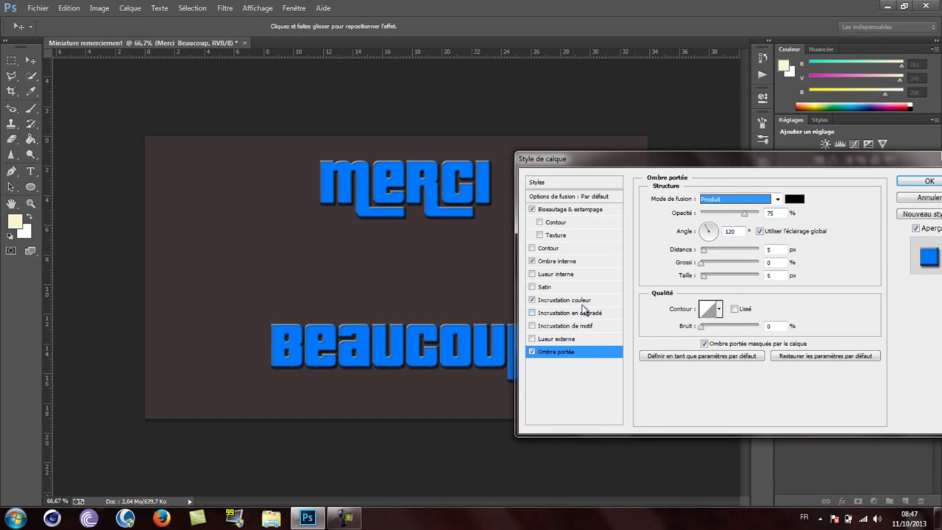
# - Review overlay, bevel, inner and drop shadow, apply them, and reopen the layer's style
pyautogui.click(589, 302)
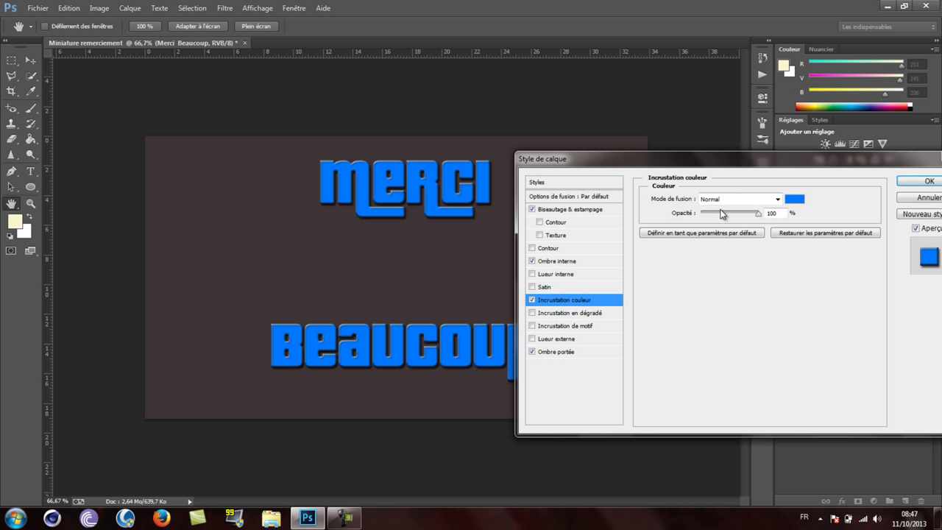
pyautogui.click(589, 213)
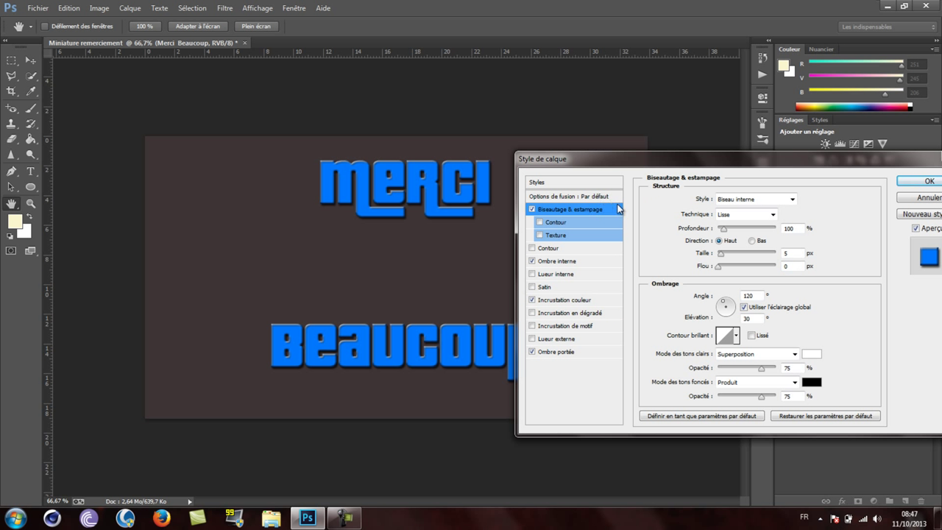
pyautogui.click(586, 262)
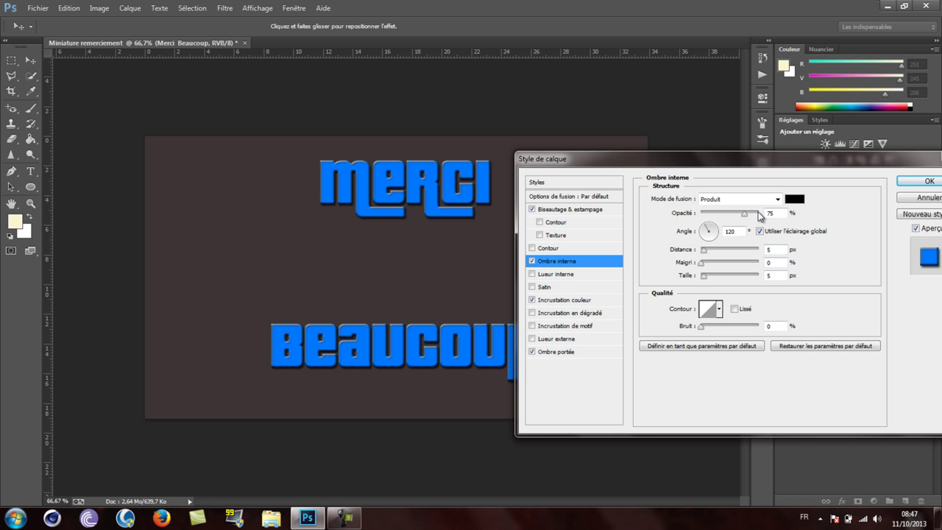
pyautogui.click(582, 352)
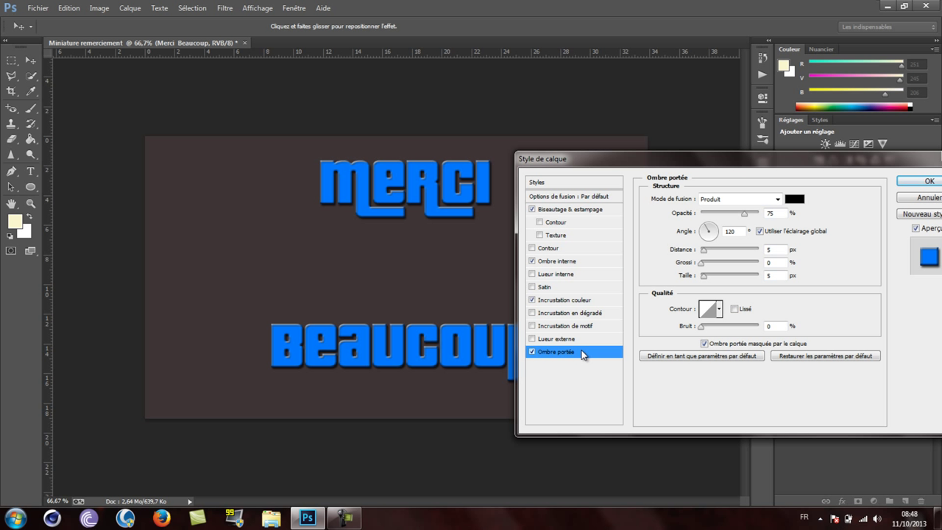
pyautogui.click(926, 183)
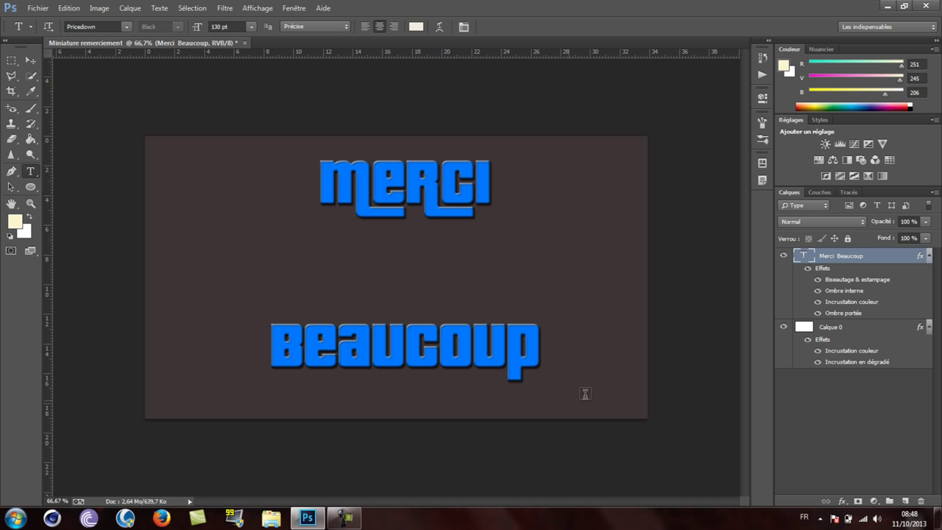
pyautogui.doubleClick(881, 263)
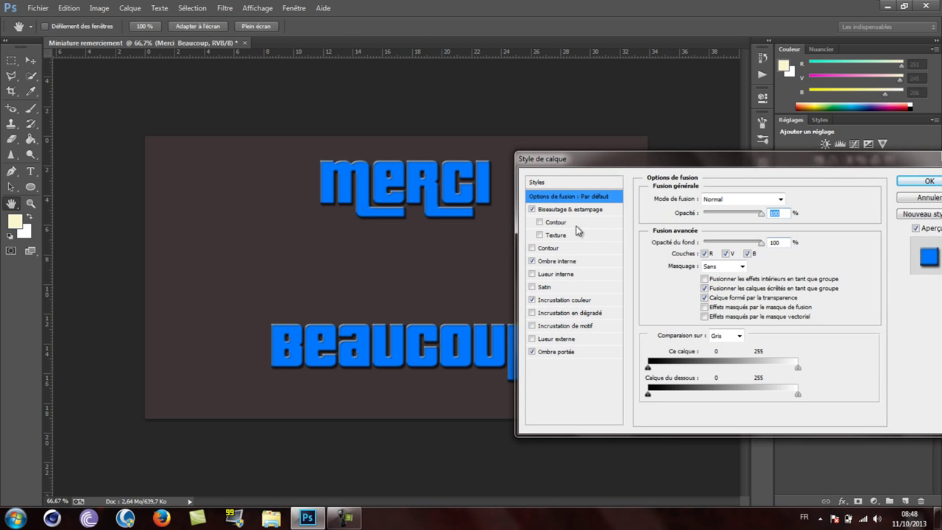
# - Toggle Biseautage & estampage on and off, leaving it unchecked, and confirm Layer Style
pyautogui.click(532, 210)
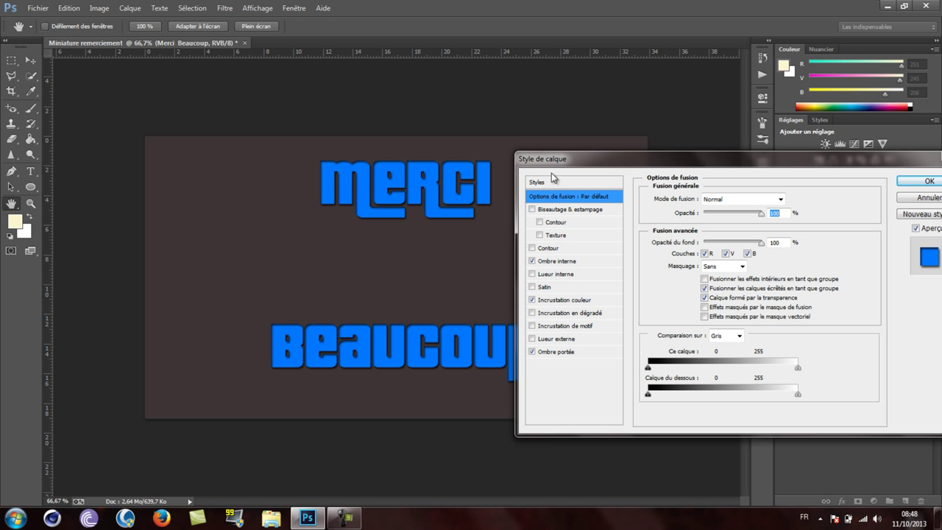
pyautogui.moveTo(551, 175); pyautogui.dragTo(861, 213)
pyautogui.moveTo(861, 216); pyautogui.dragTo(813, 213)
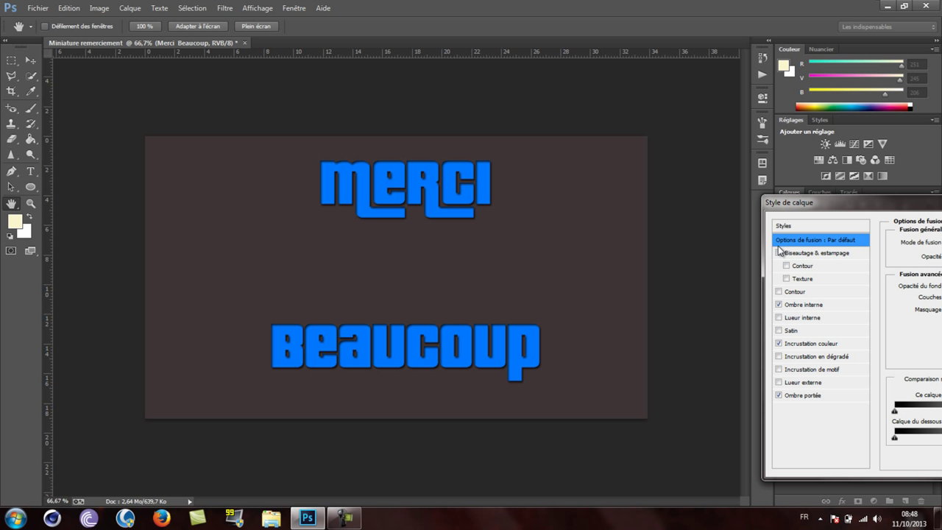
pyautogui.click(779, 252)
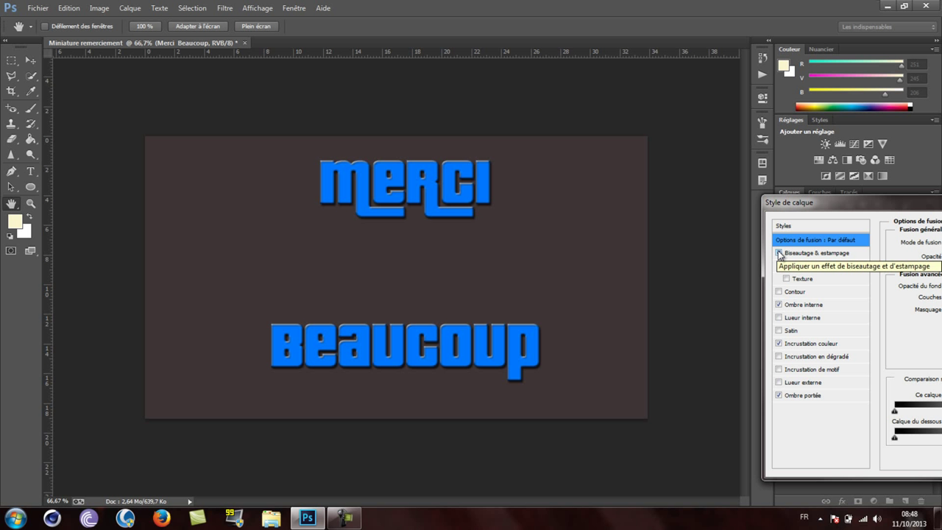
pyautogui.click(779, 254)
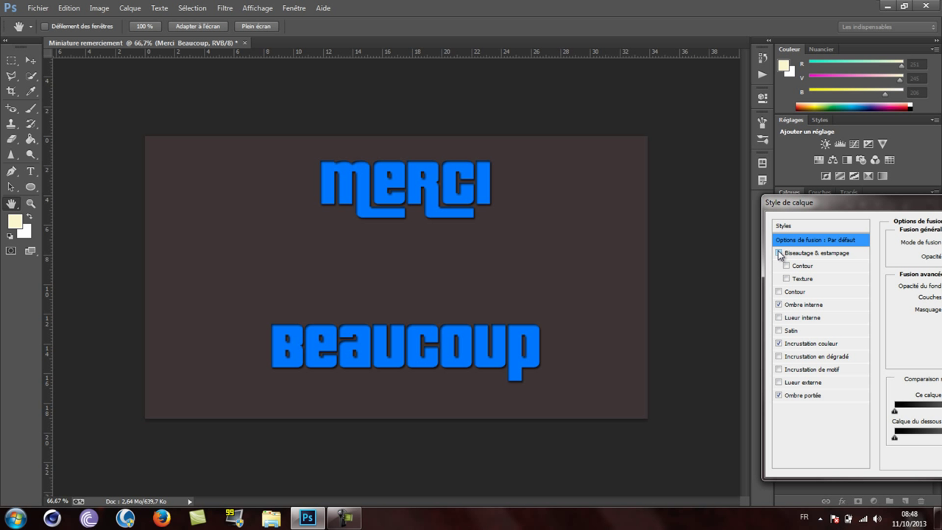
pyautogui.click(778, 252)
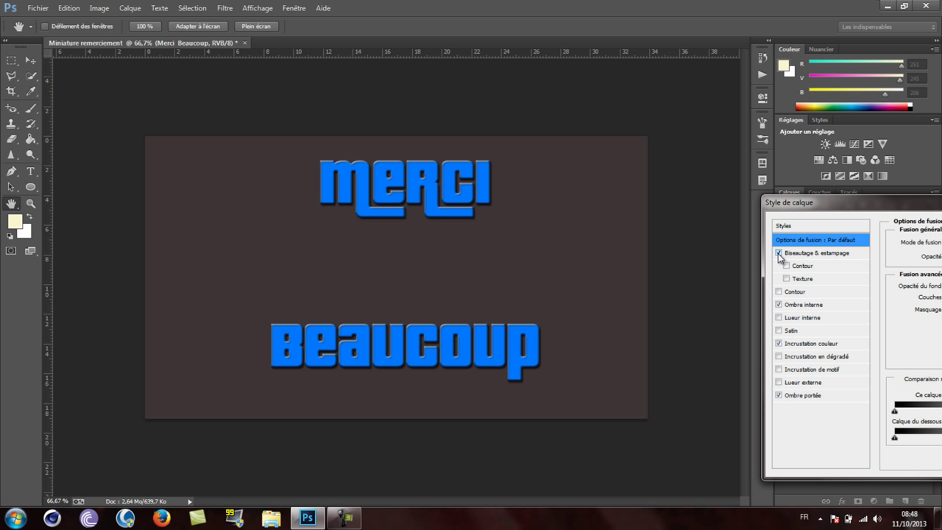
pyautogui.click(779, 253)
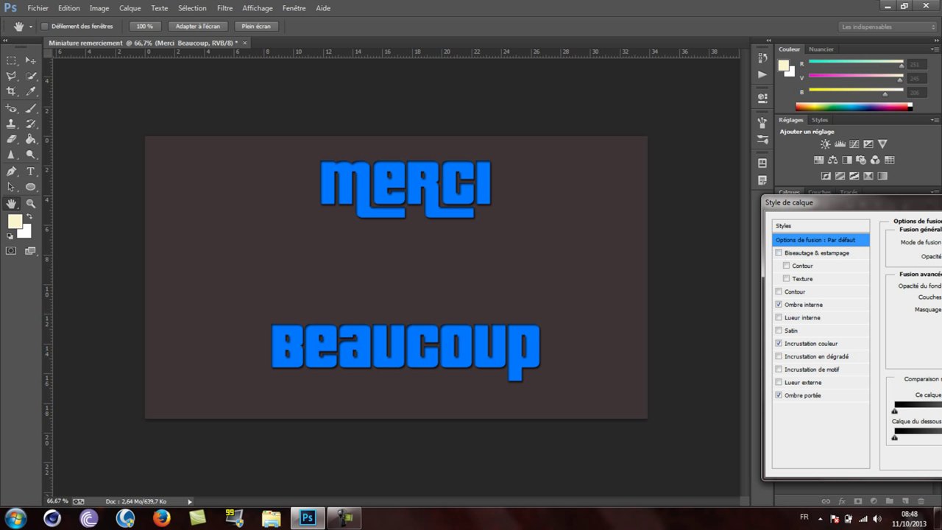
pyautogui.moveTo(941, 205); pyautogui.dragTo(707, 234)
pyautogui.click(929, 253)
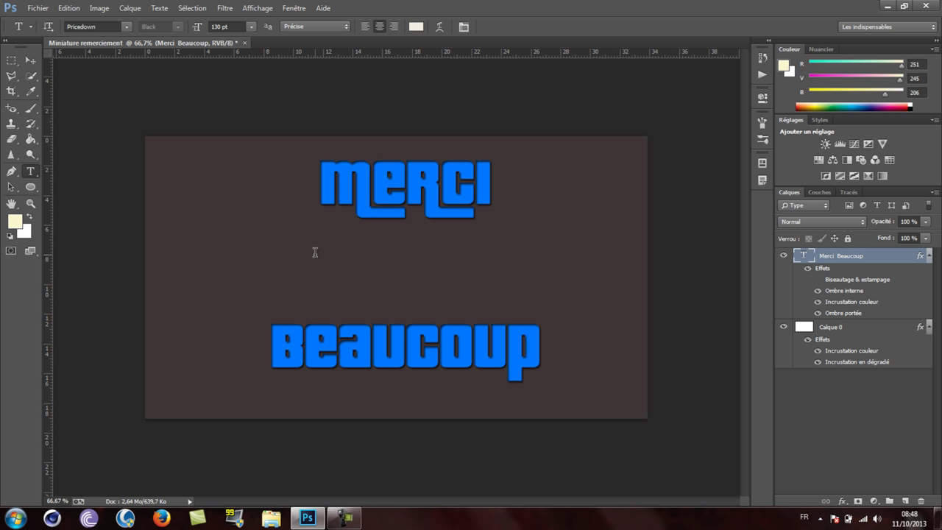
# - Search Google in Firefox for the Malwarebytes icon PNG using the suggested 'malwarebyte' spelling
pyautogui.click(162, 518)
pyautogui.write('icon malware byte .png')
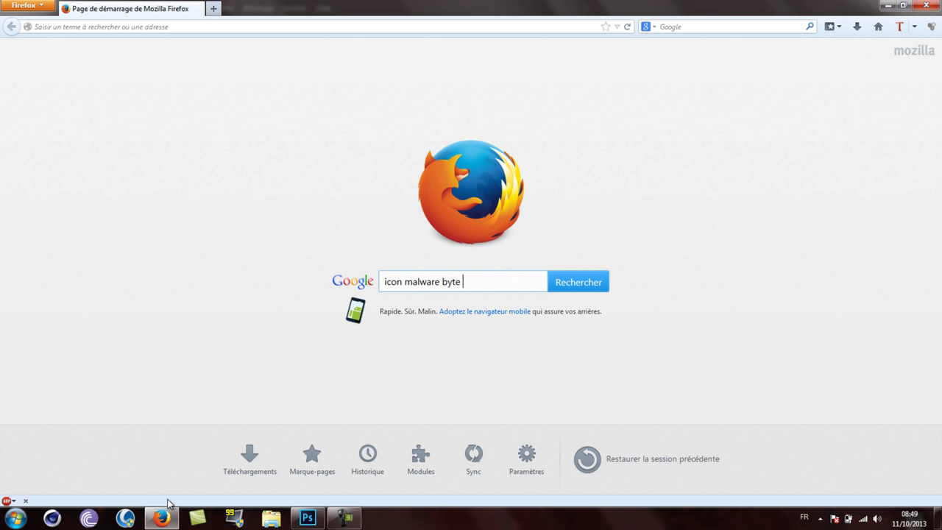
pyautogui.press('Return')
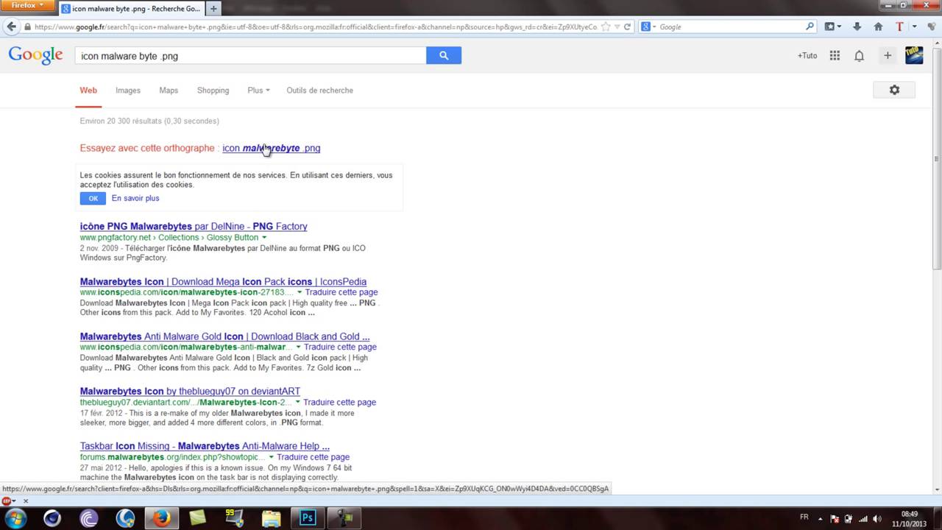
pyautogui.click(271, 151)
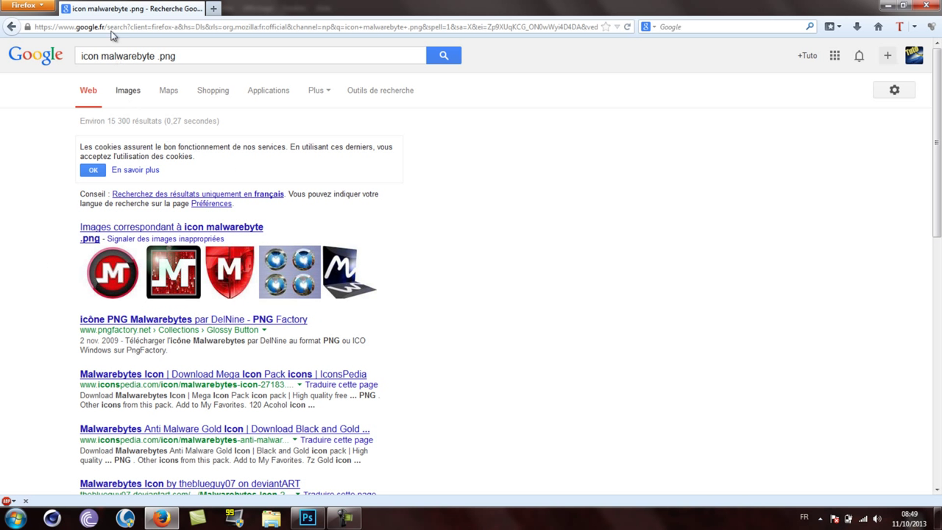
# - Switch to Google Images and open the four round blue icons image
pyautogui.click(127, 90)
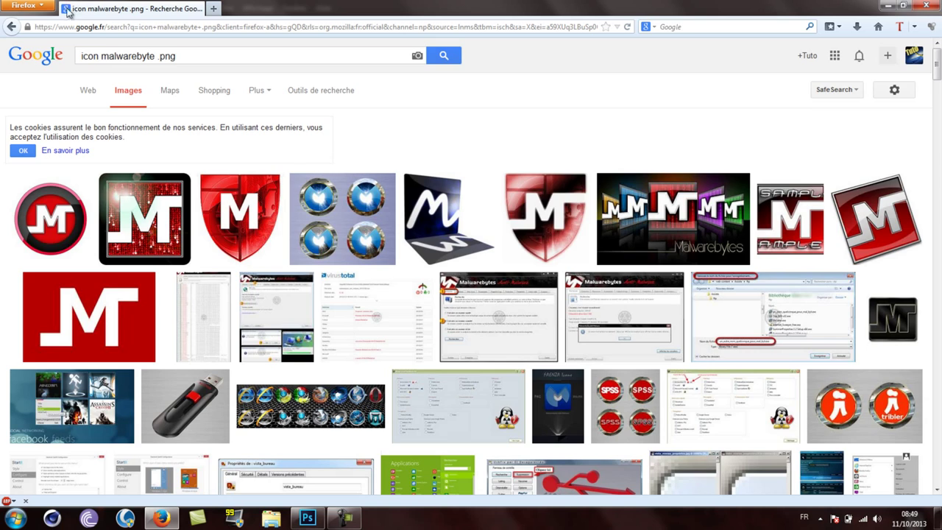
pyautogui.scroll(-5, 321, 155)
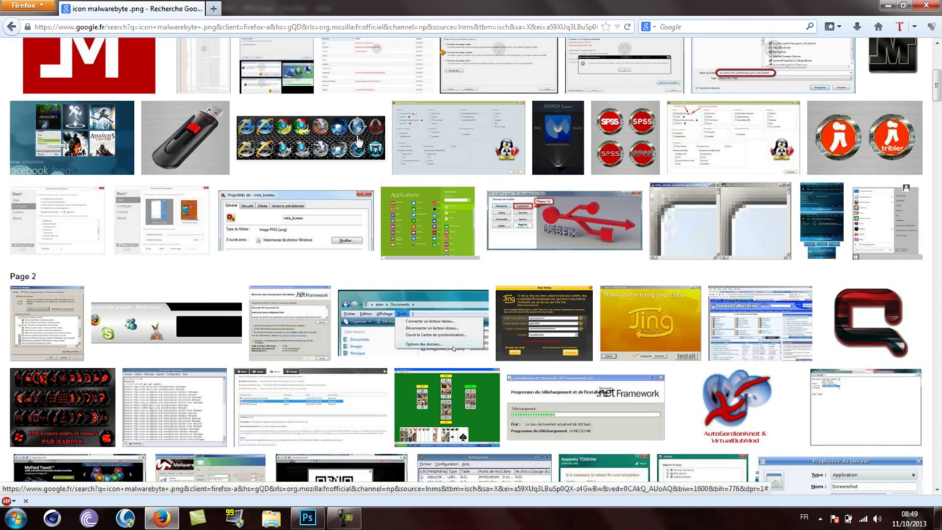
pyautogui.scroll(3, 424, 180)
pyautogui.scroll(1, 425, 180)
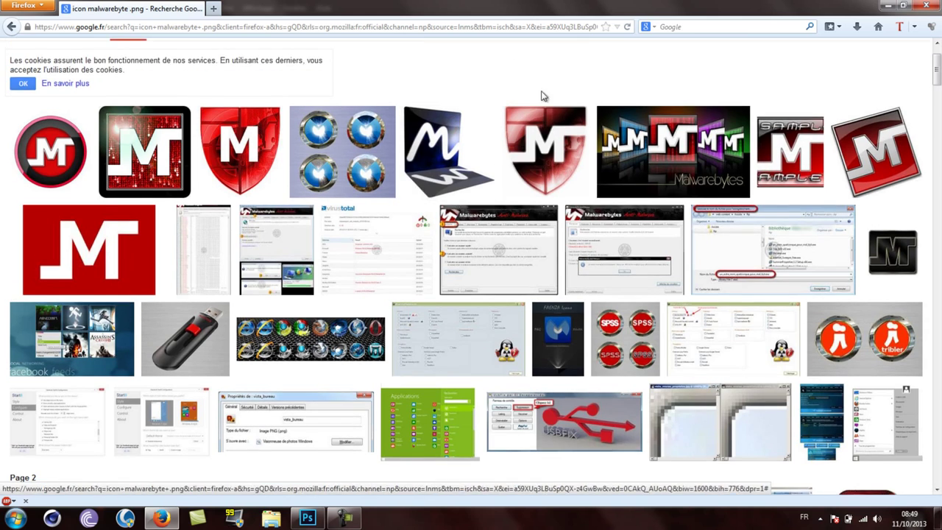
pyautogui.click(344, 139)
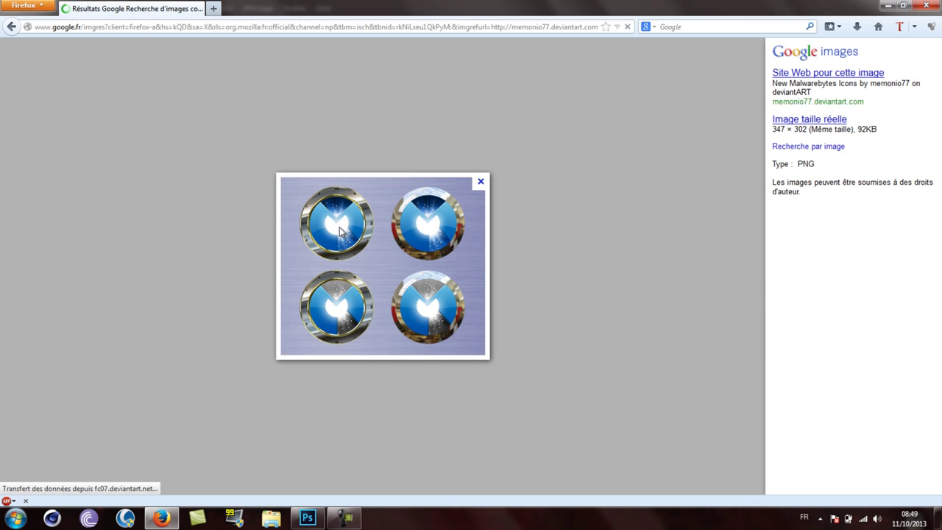
# - Open the four-icon image in Photoshop as erlgp1f7.bmp and Magic-Erase its lavender background
pyautogui.moveTo(352, 234)
pyautogui.mouseDown()
pyautogui.moveTo(404, 314)
pyautogui.moveTo(310, 522)
pyautogui.mouseUp()
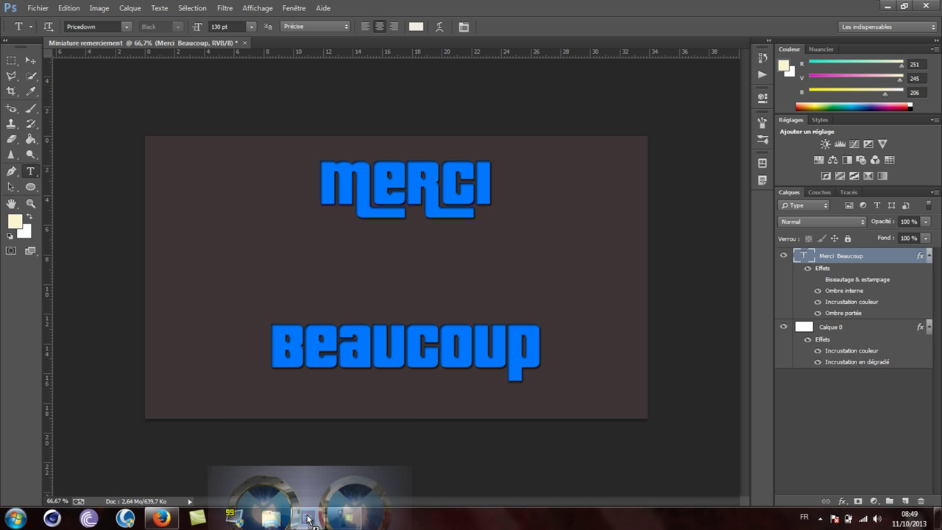
pyautogui.moveTo(311, 522); pyautogui.dragTo(268, 39)
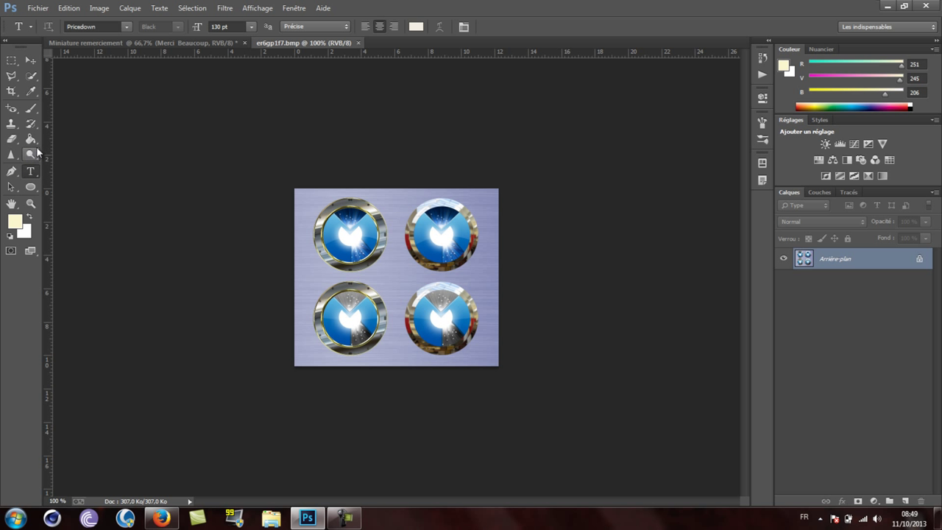
pyautogui.click(13, 140)
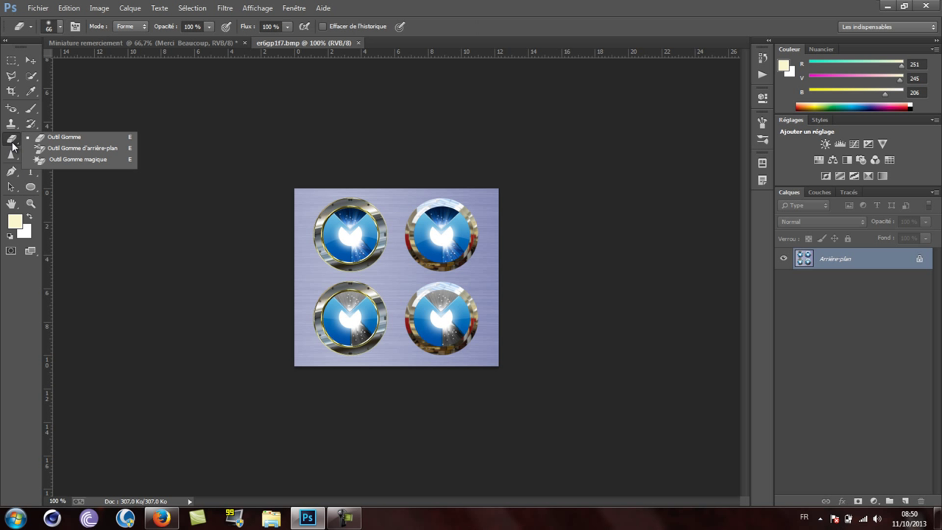
pyautogui.click(65, 159)
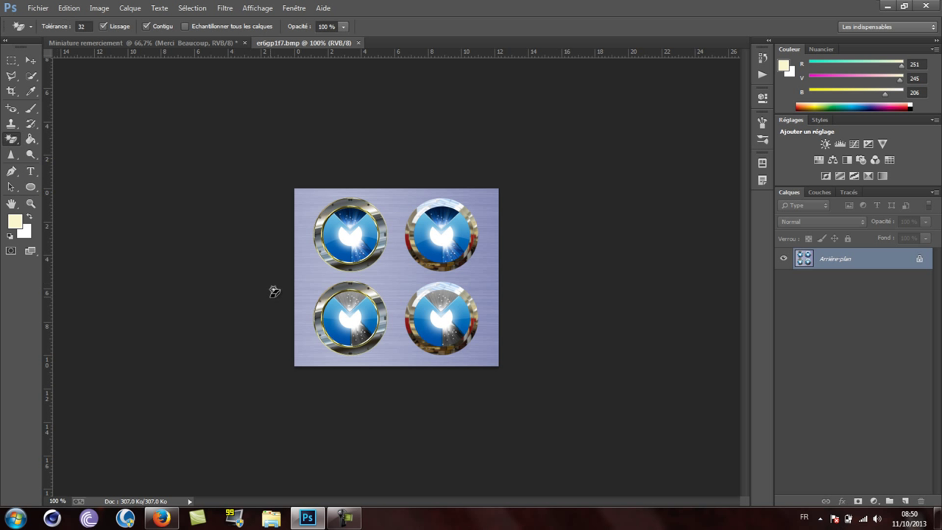
pyautogui.click(395, 265)
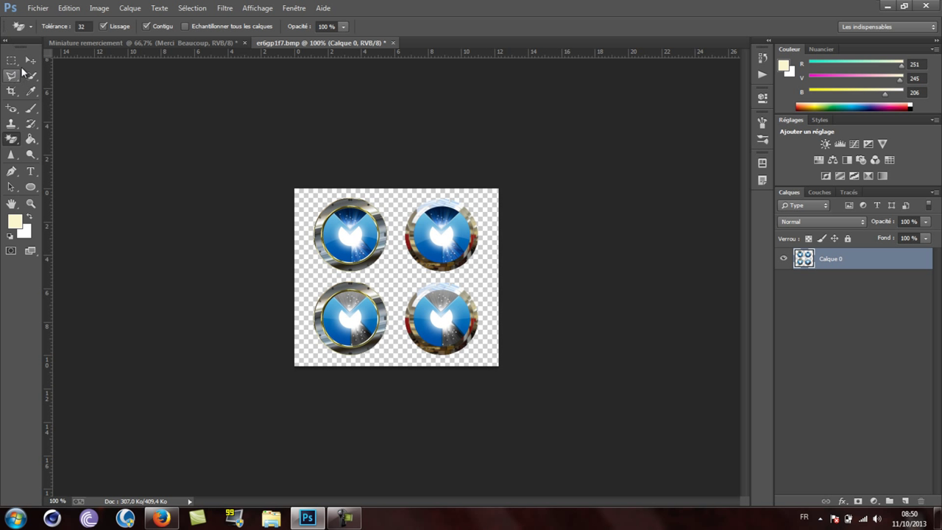
pyautogui.click(30, 60)
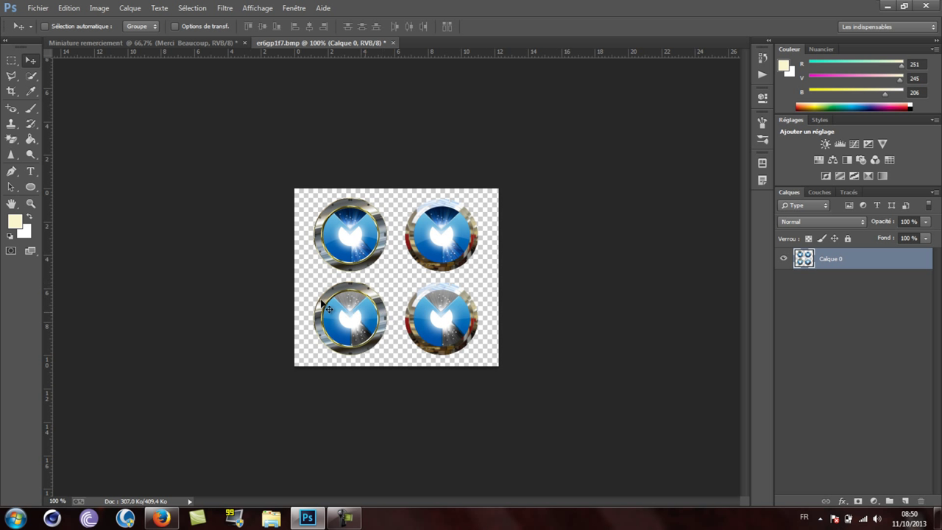
pyautogui.moveTo(340, 320); pyautogui.dragTo(343, 319)
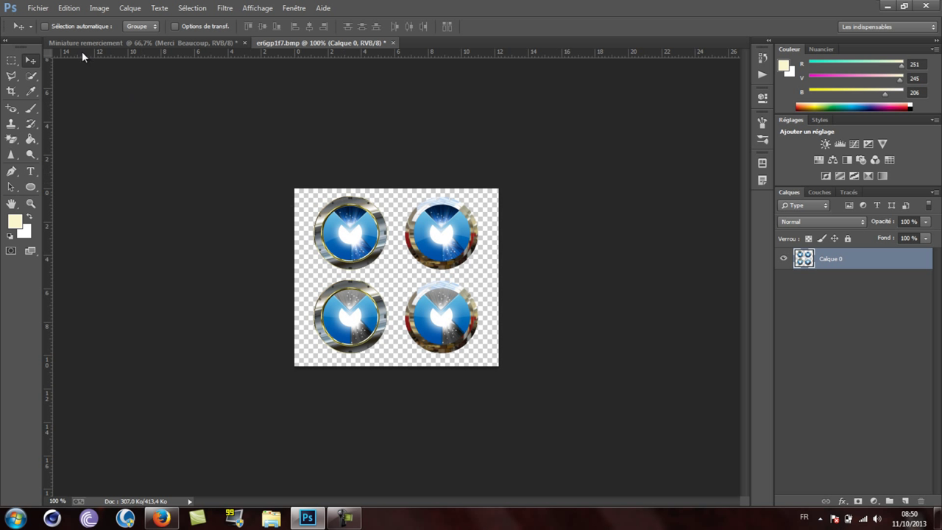
# - Lasso the bottom-left round icon and drag it onto the Miniature remerciement tab
pyautogui.click(9, 77)
pyautogui.rightClick(9, 78)
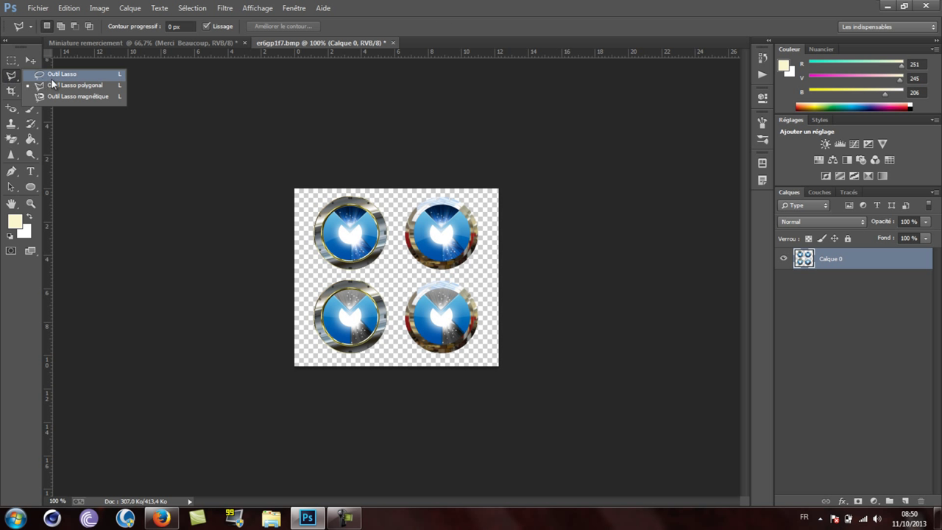
pyautogui.click(103, 76)
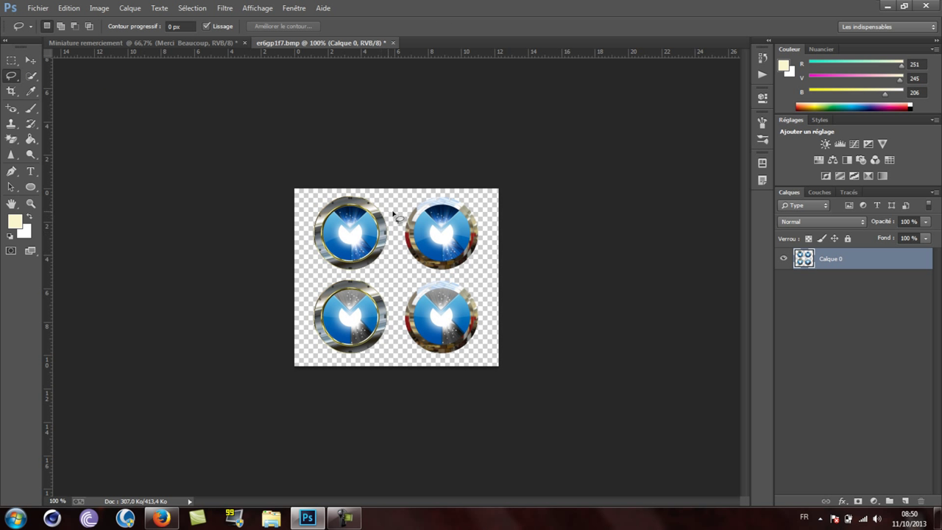
pyautogui.moveTo(403, 294)
pyautogui.mouseDown()
pyautogui.moveTo(307, 291)
pyautogui.moveTo(335, 274)
pyautogui.moveTo(375, 269)
pyautogui.moveTo(397, 283)
pyautogui.mouseUp()
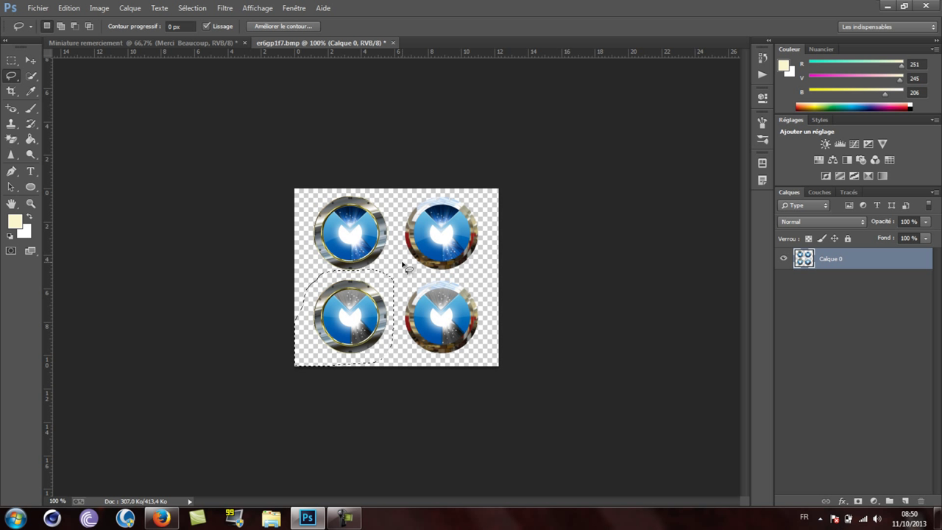
pyautogui.click(31, 59)
pyautogui.moveTo(383, 282); pyautogui.dragTo(175, 46)
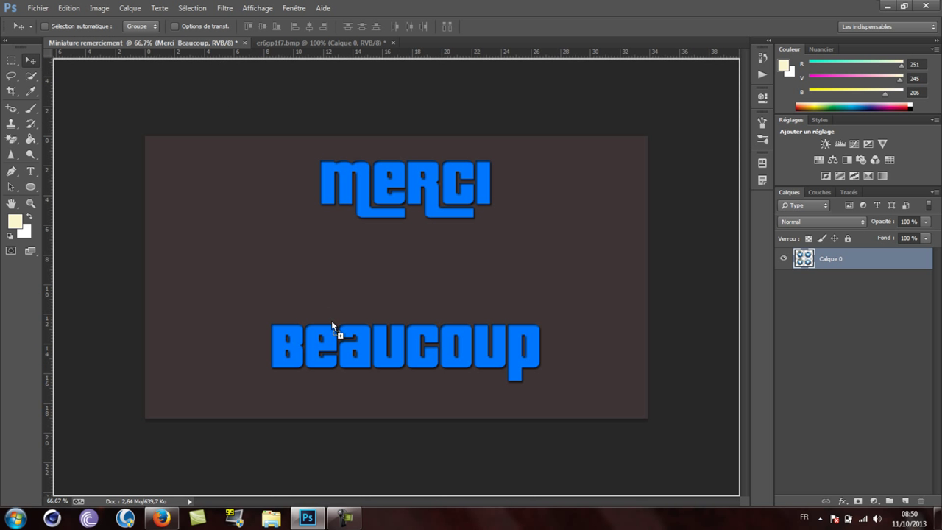
# - Drop the icon between MERCI and BEAUCOUP and scale it to about 152% × 128%
pyautogui.moveTo(175, 45)
pyautogui.mouseDown()
pyautogui.moveTo(459, 324)
pyautogui.moveTo(403, 278)
pyautogui.mouseUp()
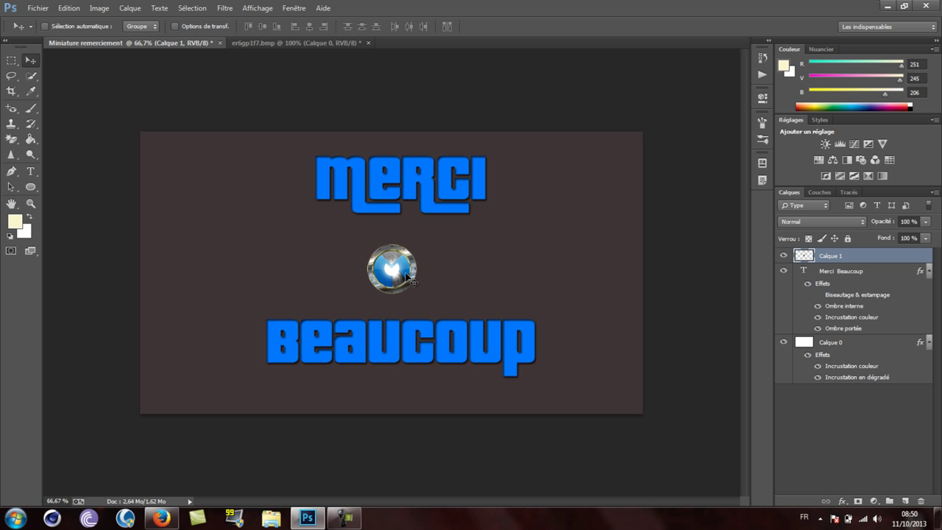
pyautogui.hotkey('ctrl', 't')
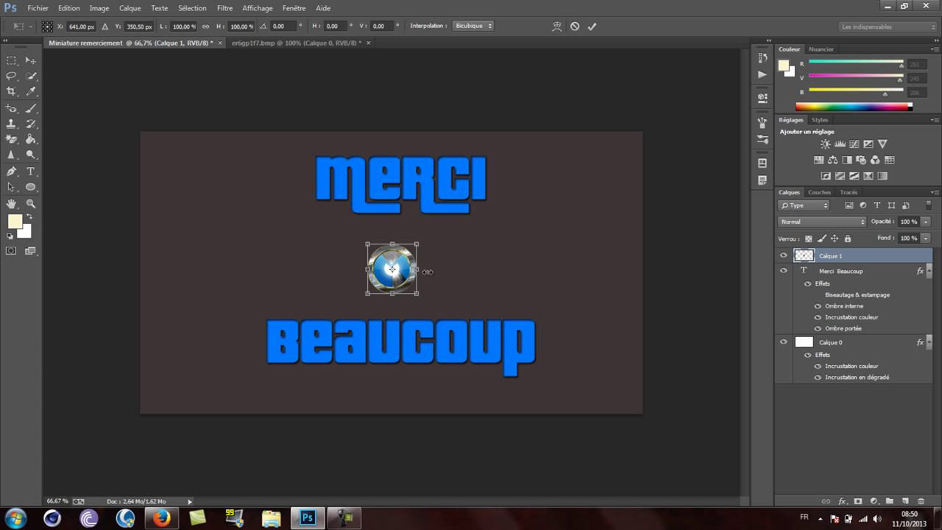
pyautogui.moveTo(426, 271)
pyautogui.mouseDown()
pyautogui.moveTo(440, 272)
pyautogui.moveTo(386, 277)
pyautogui.moveTo(408, 302)
pyautogui.mouseUp()
pyautogui.moveTo(399, 244); pyautogui.dragTo(398, 239)
pyautogui.moveTo(404, 275); pyautogui.dragTo(398, 270)
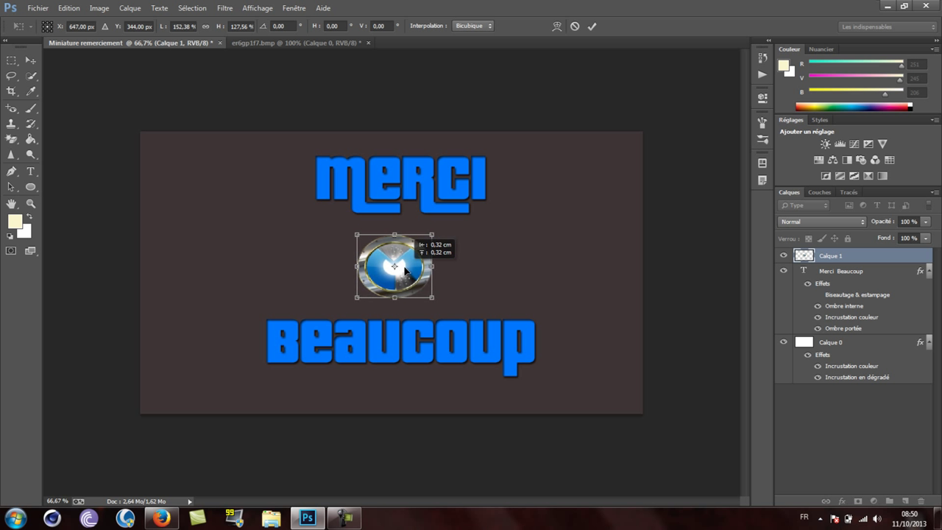
pyautogui.click(592, 27)
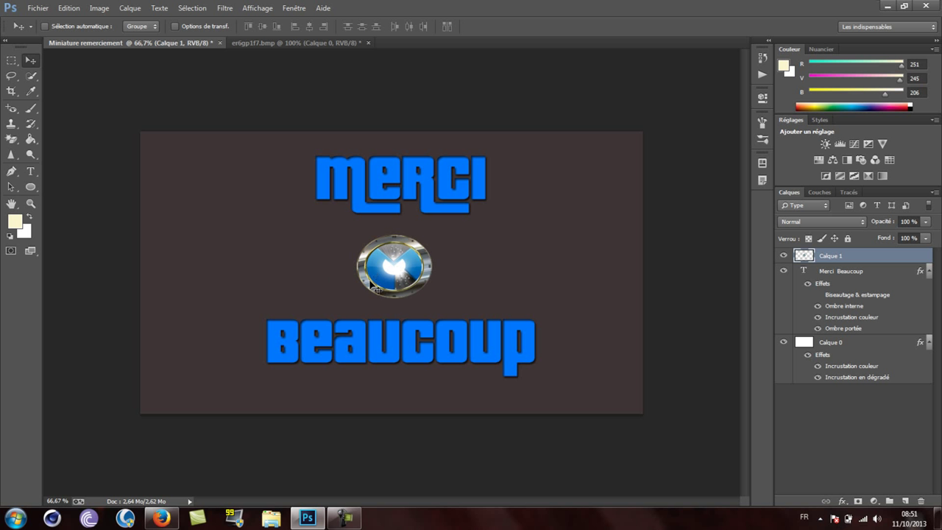
# - Give the Calque 1 emblem a Bevel and Emboss effect, leaving drop shadow, contour and inner glow off
pyautogui.doubleClick(897, 256)
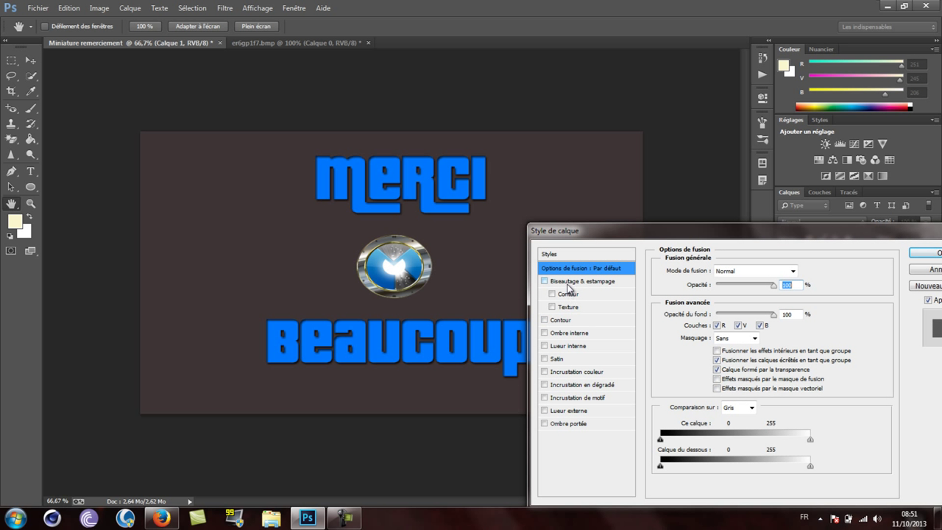
pyautogui.click(568, 283)
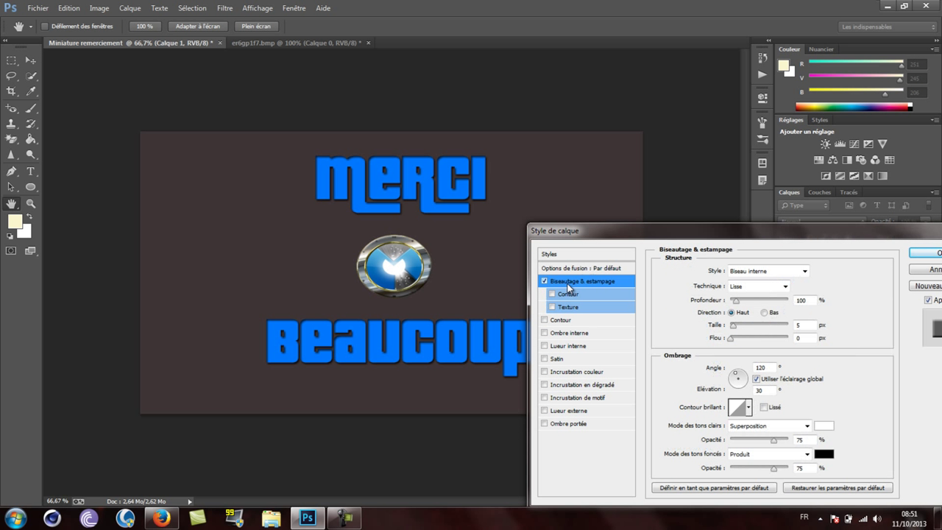
pyautogui.click(574, 424)
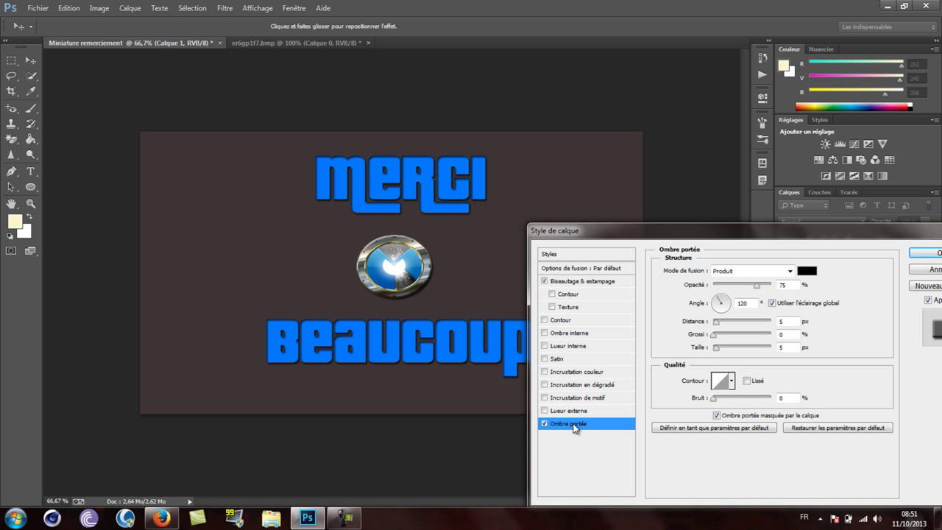
pyautogui.click(543, 423)
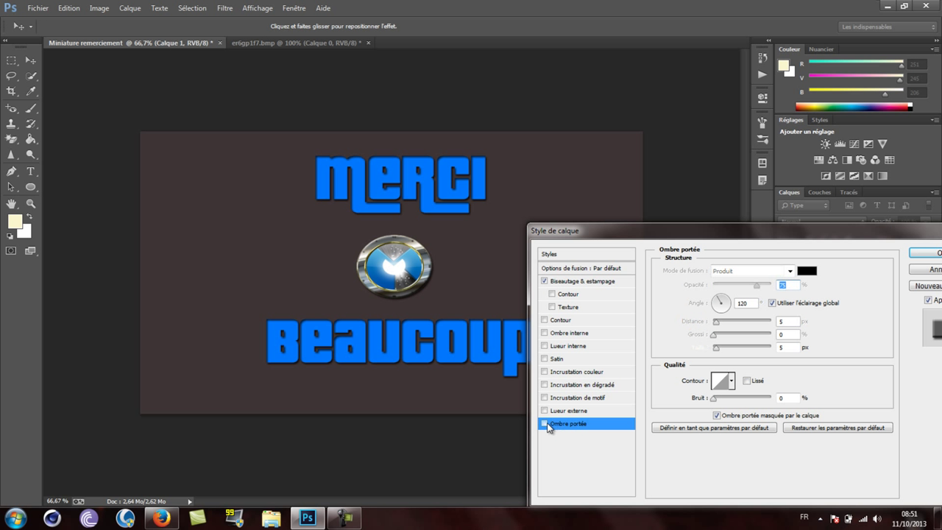
pyautogui.click(596, 385)
pyautogui.click(544, 385)
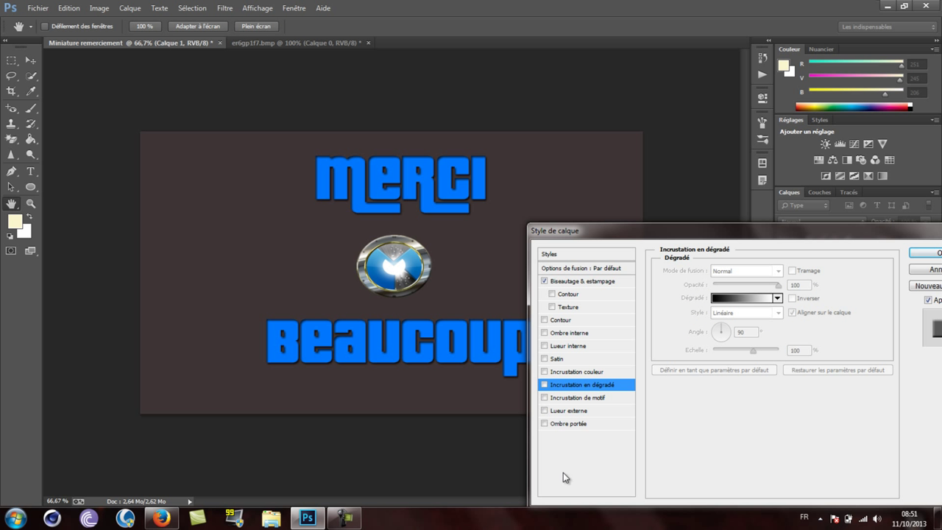
pyautogui.click(552, 294)
pyautogui.click(552, 294)
pyautogui.click(545, 346)
pyautogui.click(545, 345)
pyautogui.click(926, 253)
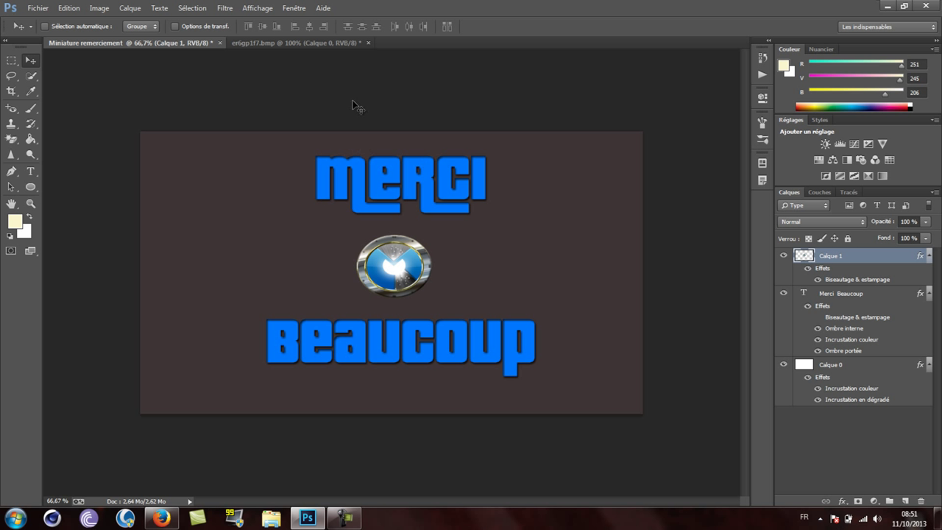
# - Add a new empty layer and try a Halo lens flare on it, dismissing the error
pyautogui.click(903, 503)
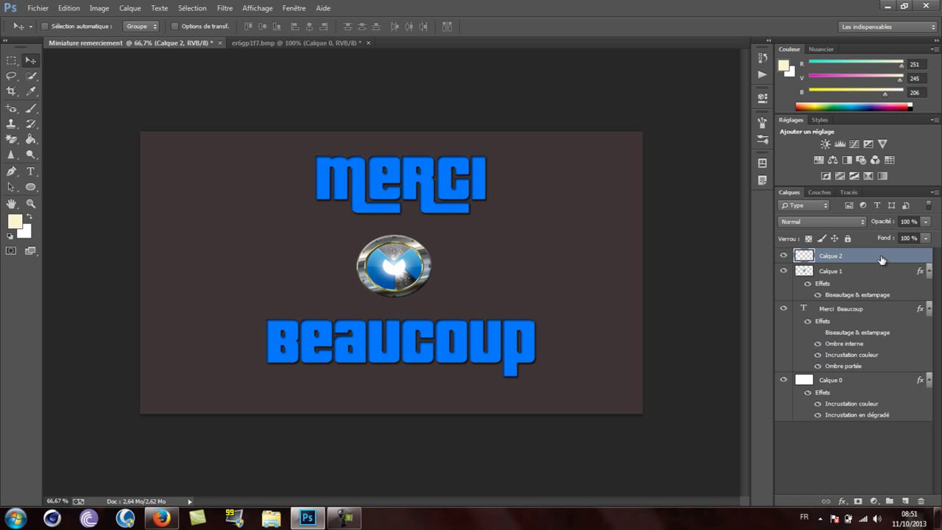
pyautogui.click(222, 8)
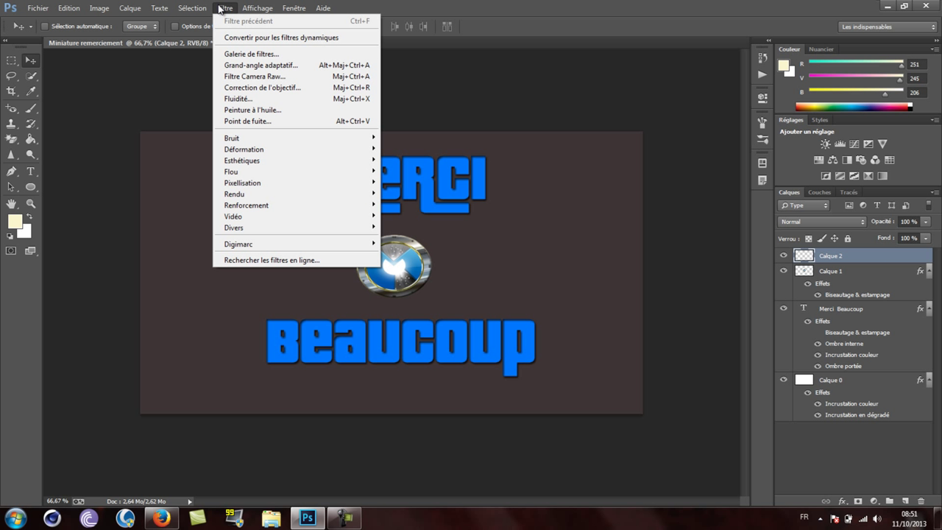
pyautogui.click(102, 93)
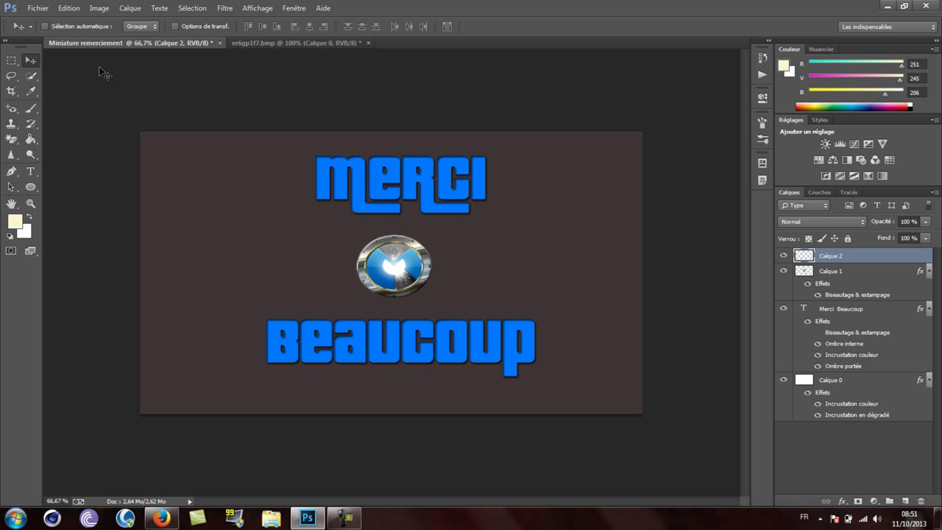
pyautogui.click(223, 9)
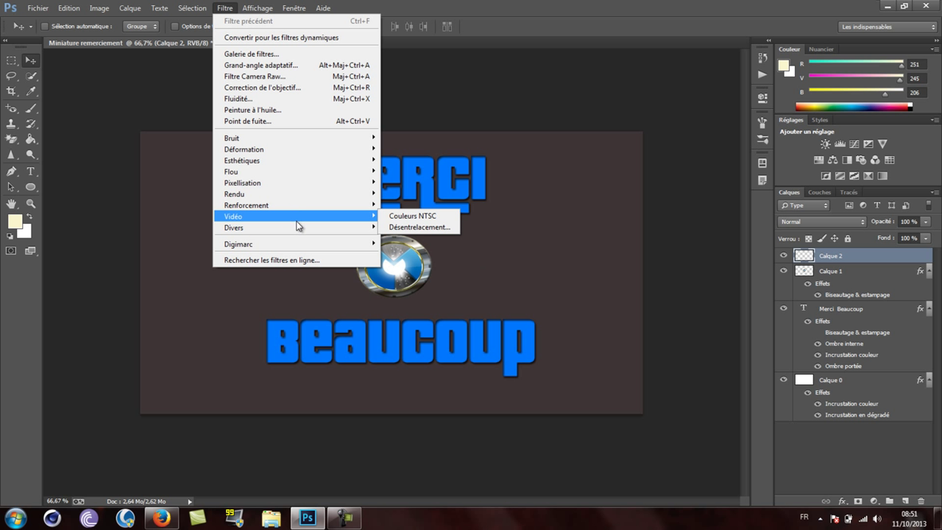
pyautogui.moveTo(234, 193)
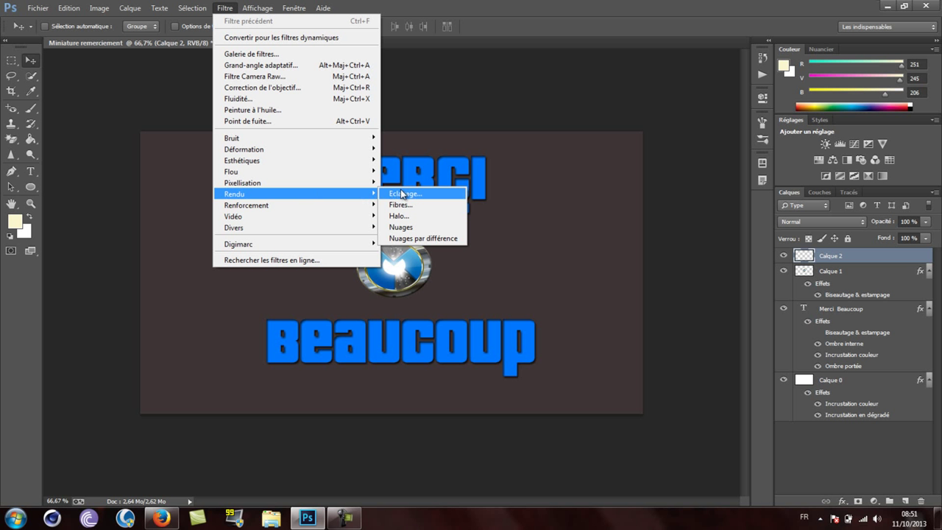
pyautogui.click(408, 217)
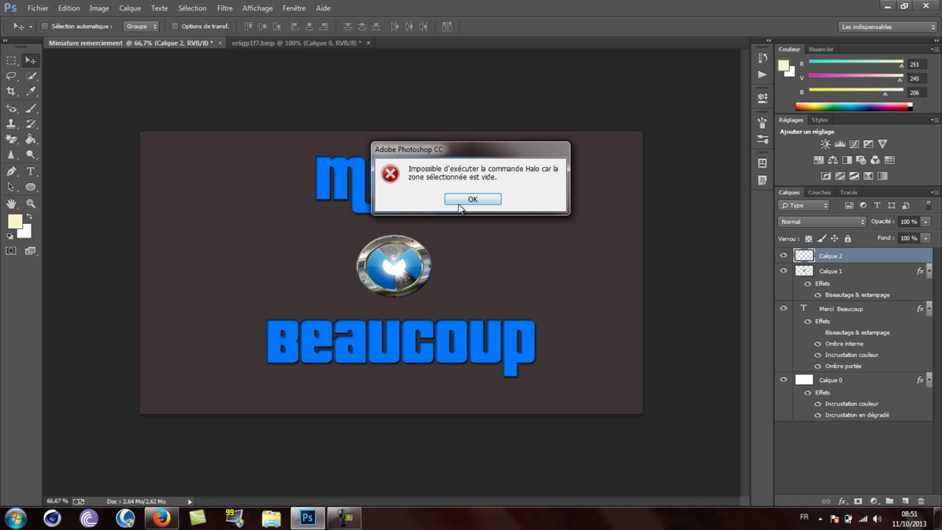
pyautogui.click(472, 200)
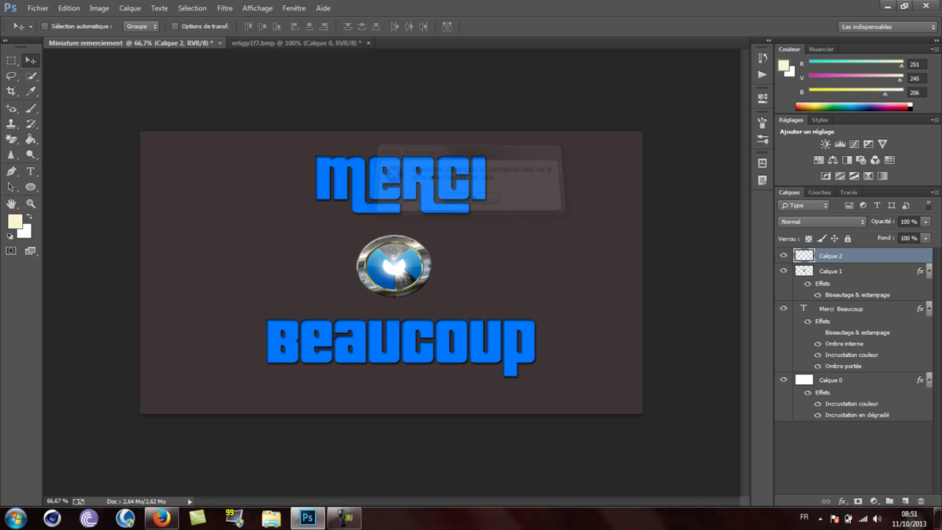
# - Select the emblem's layer Calque 1 and nudge the emblem slightly
pyautogui.click(850, 269)
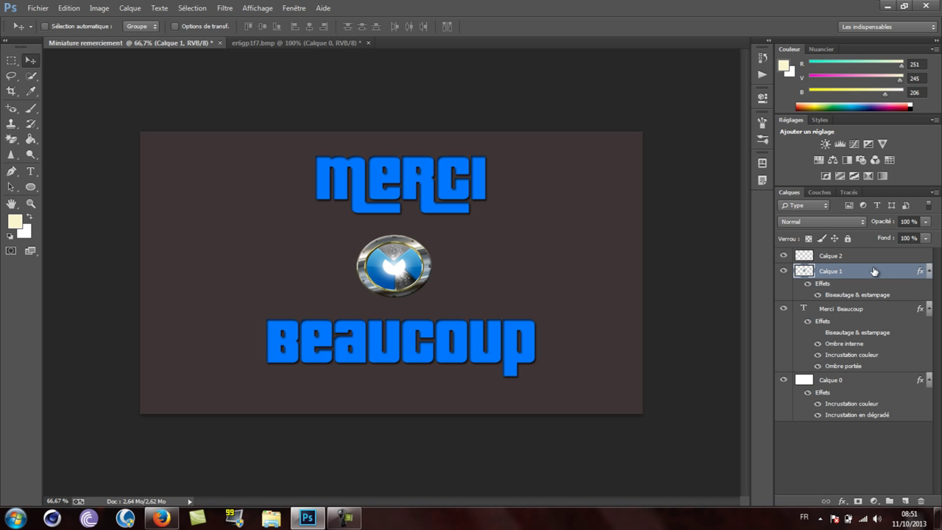
pyautogui.moveTo(393, 276); pyautogui.dragTo(392, 274)
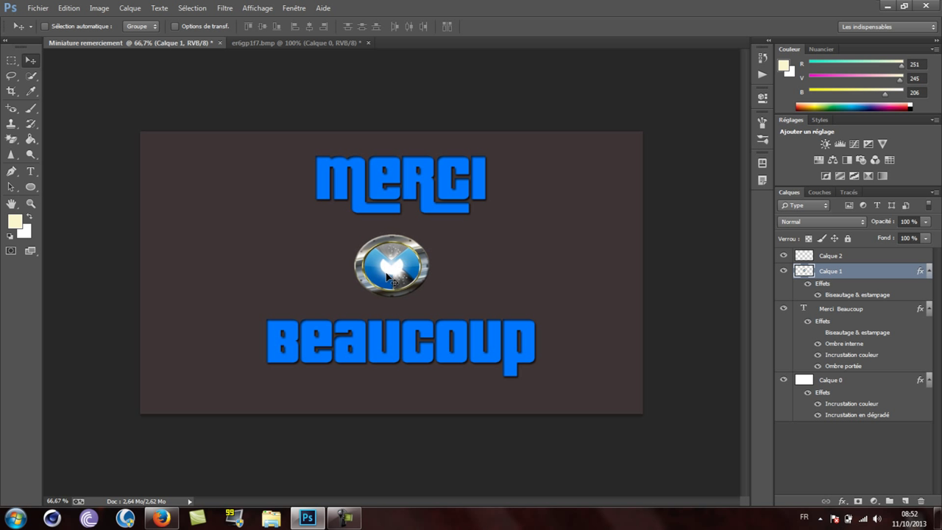
pyautogui.rightClick(385, 268)
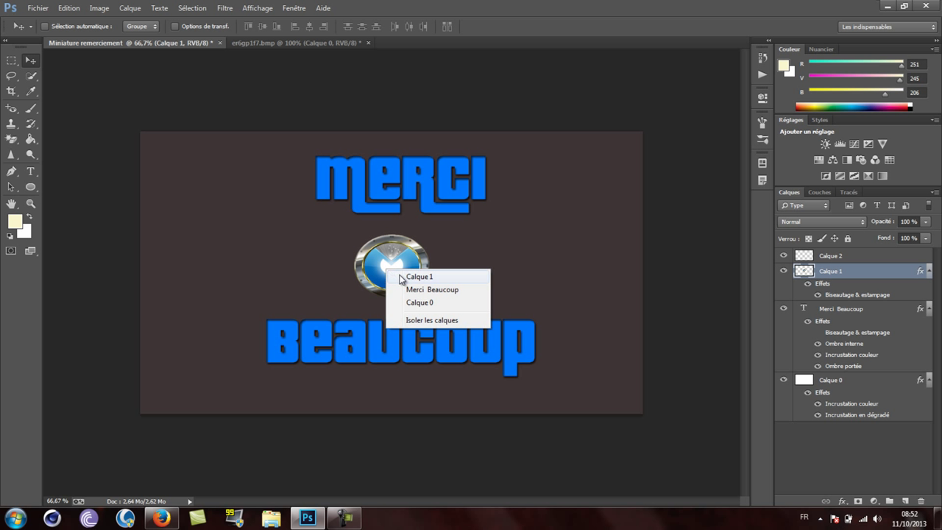
pyautogui.click(404, 274)
pyautogui.moveTo(394, 265); pyautogui.dragTo(394, 266)
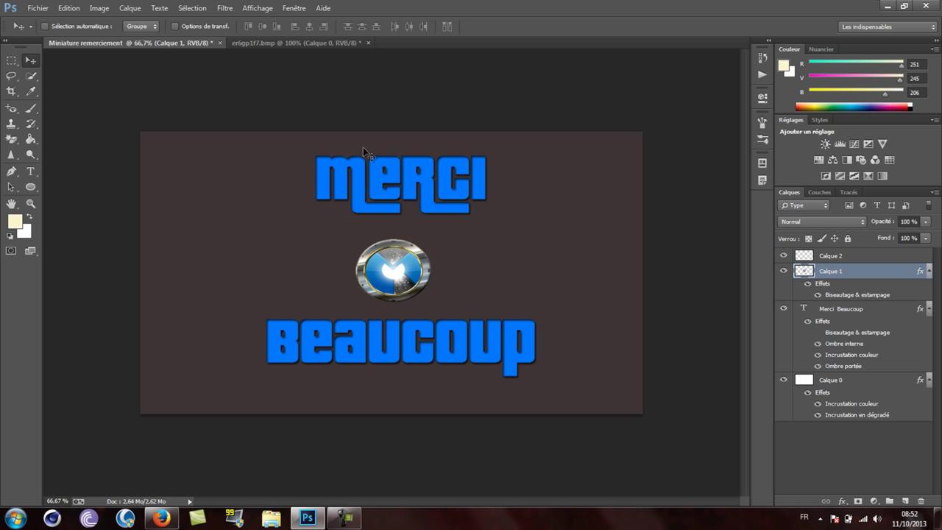
# - Apply a Halo lens flare at brightness 117 centred on the emblem
pyautogui.click(225, 8)
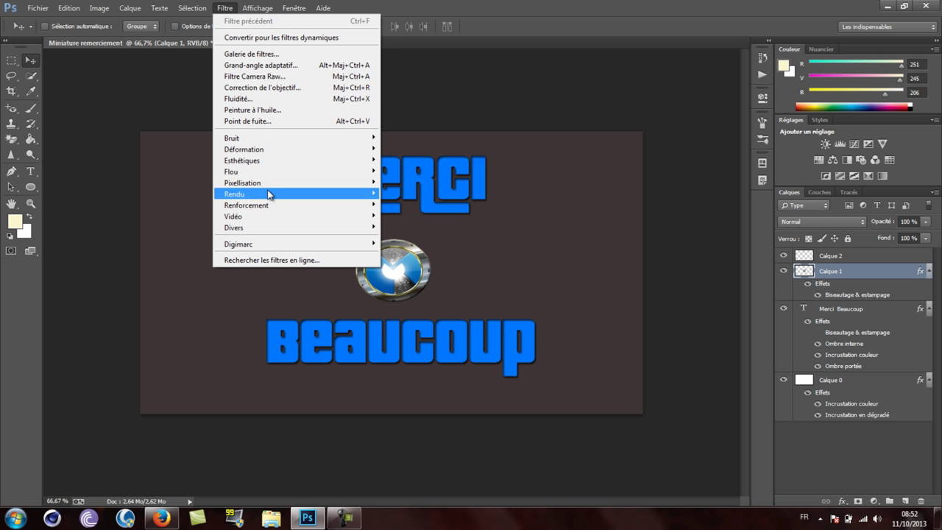
pyautogui.moveTo(294, 194)
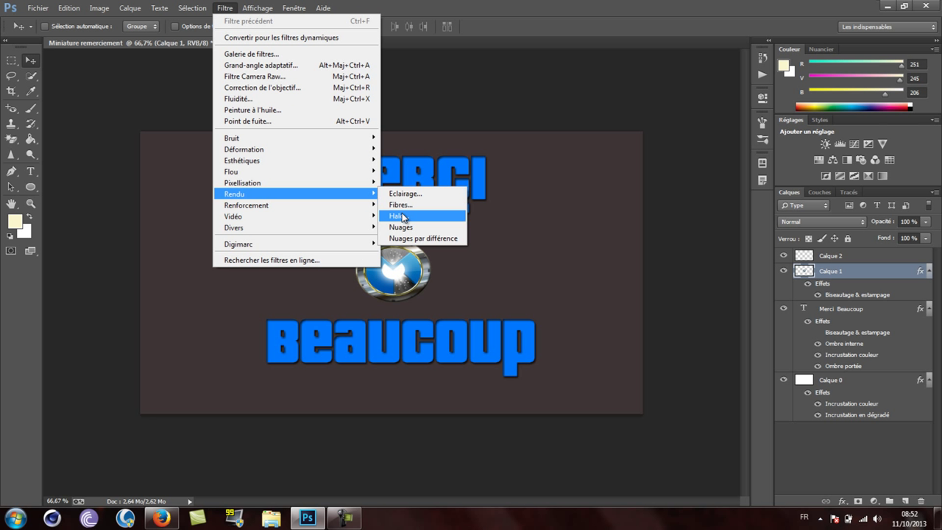
pyautogui.click(399, 215)
pyautogui.click(565, 235)
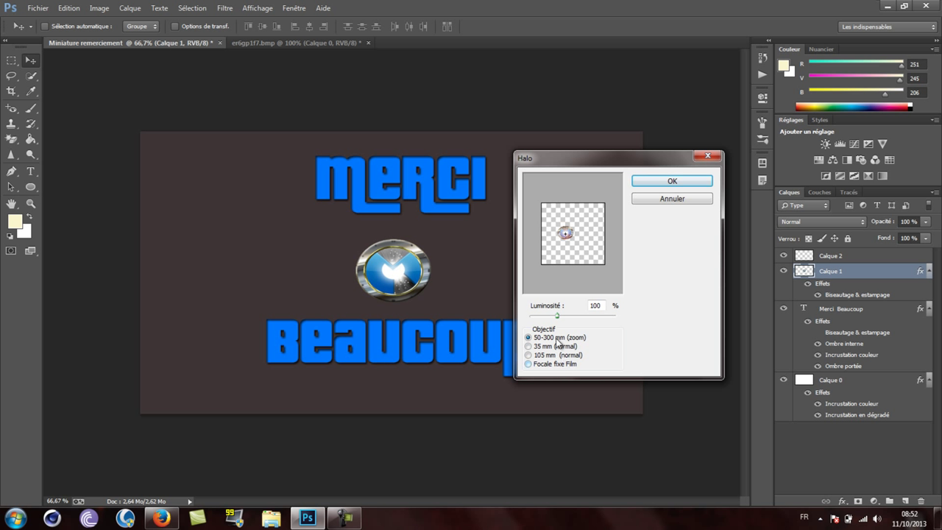
pyautogui.click(562, 315)
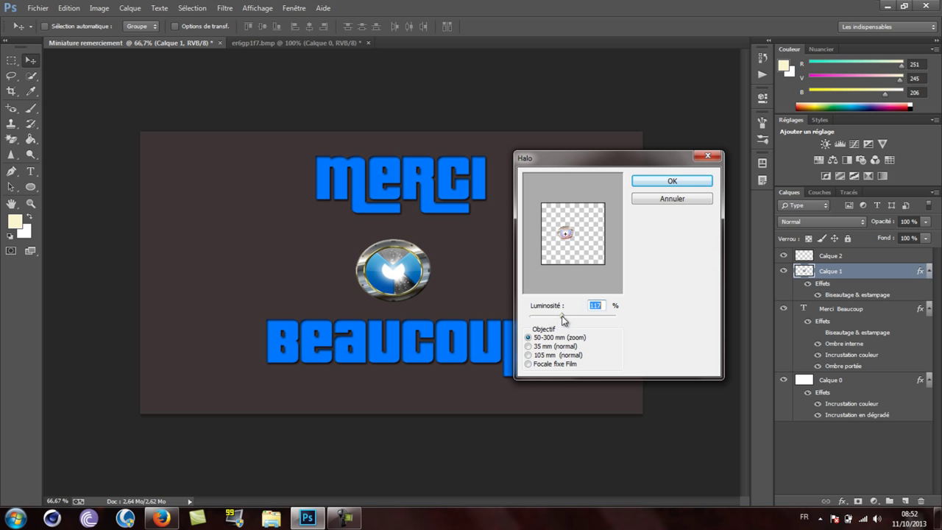
pyautogui.click(565, 234)
pyautogui.click(571, 236)
pyautogui.click(654, 184)
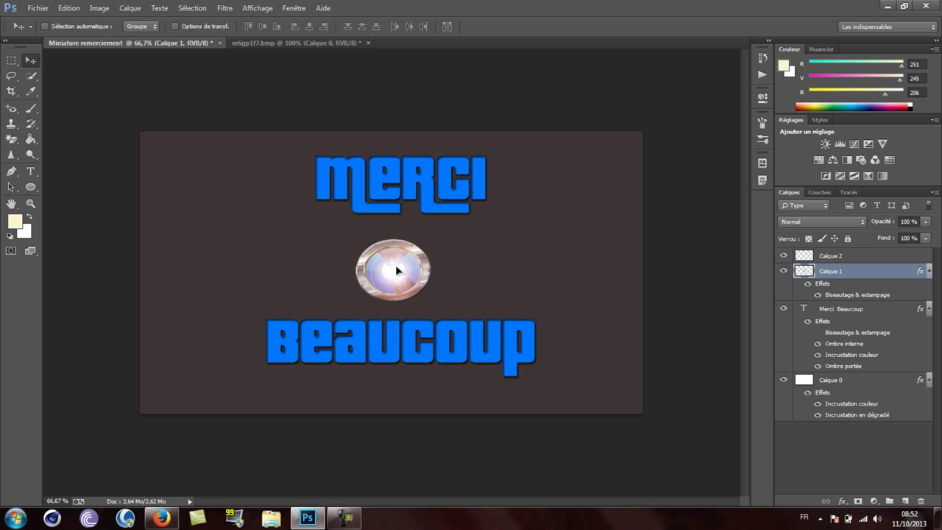
# - Nudge the glowing emblem, then undo the lens flare
pyautogui.moveTo(396, 266); pyautogui.dragTo(398, 276)
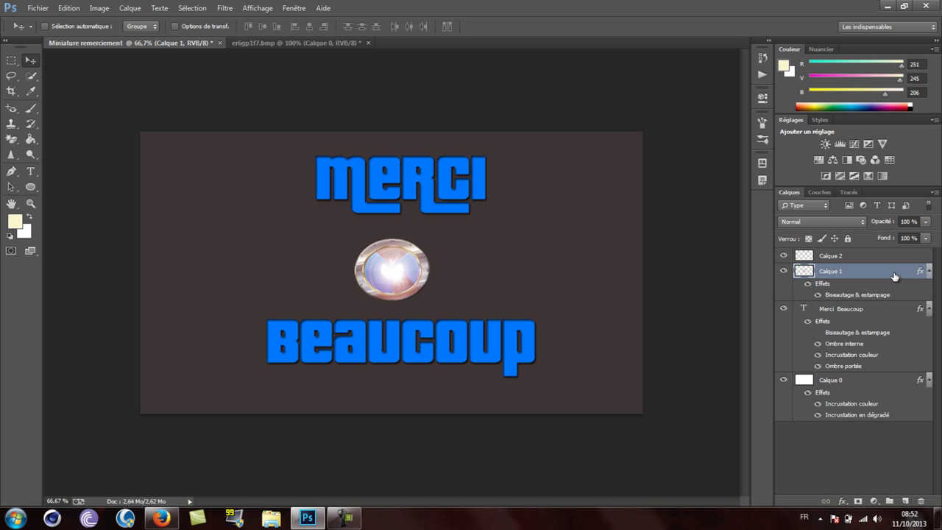
pyautogui.press('Right')
pyautogui.press('Right')
pyautogui.press('Right')
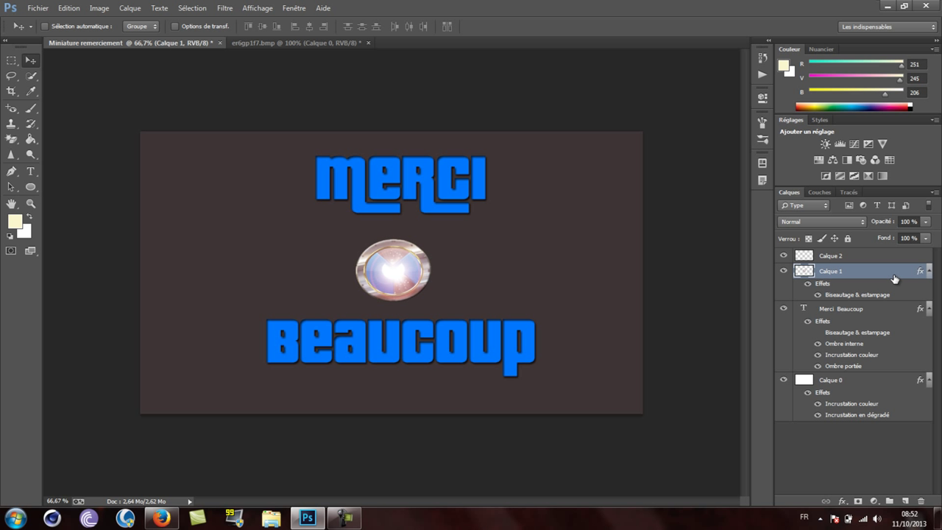
pyautogui.hotkey('ctrl', 'z')
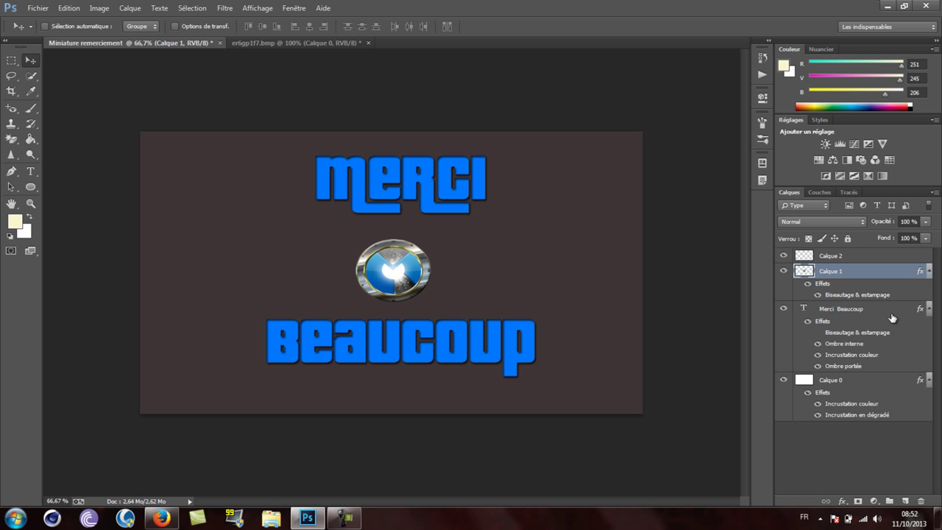
# - Reapply the Halo lens flare to the Calque 1 emblem and nudge it up and left
pyautogui.doubleClick(879, 389)
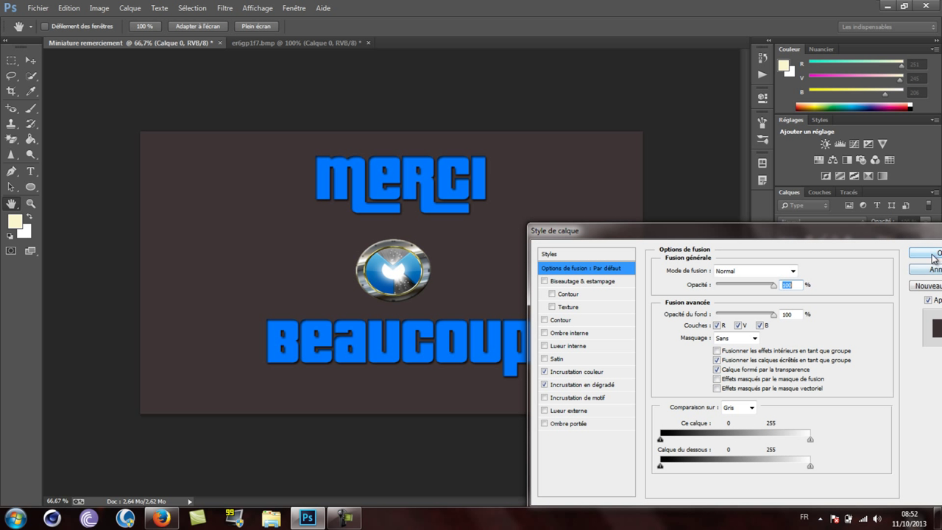
pyautogui.click(931, 254)
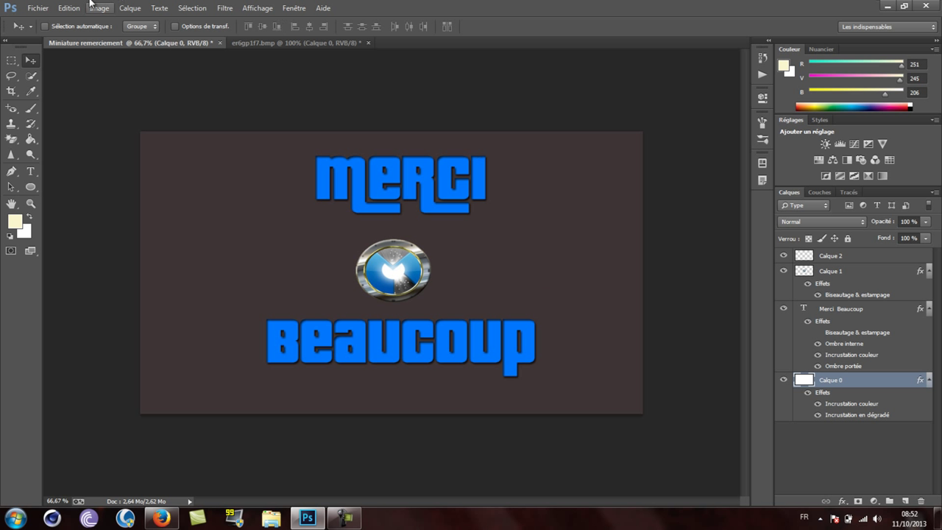
pyautogui.click(221, 8)
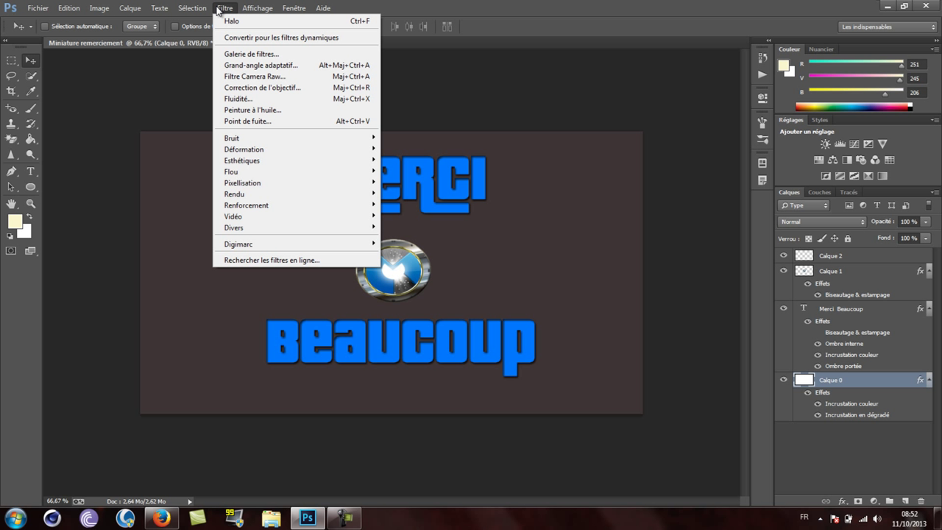
pyautogui.click(269, 24)
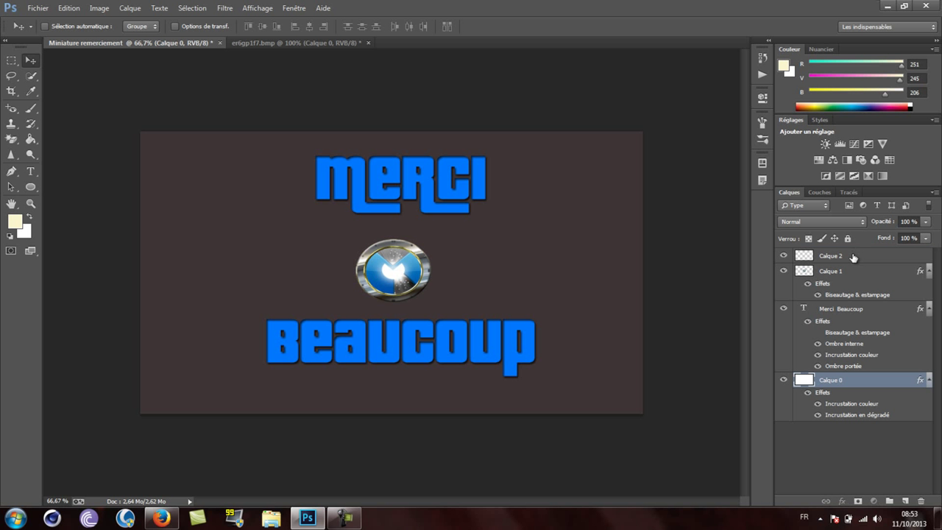
pyautogui.click(839, 270)
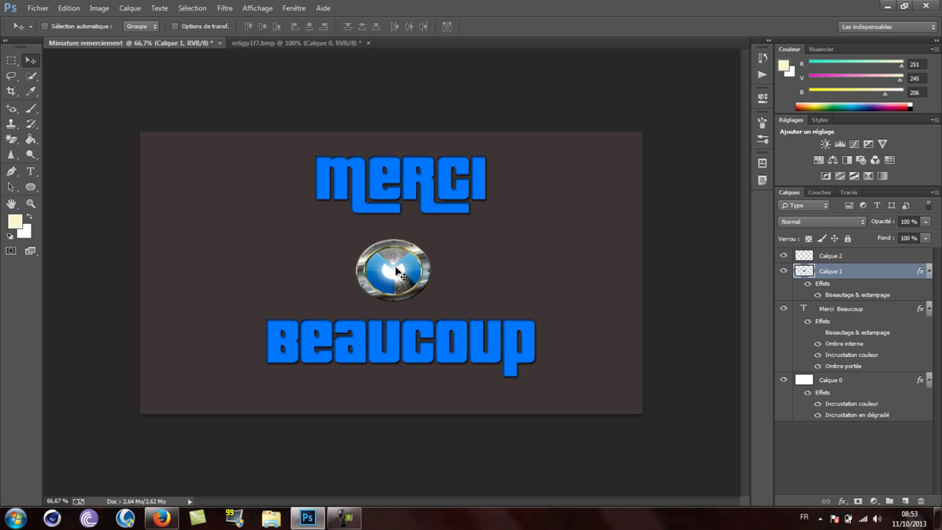
pyautogui.click(221, 7)
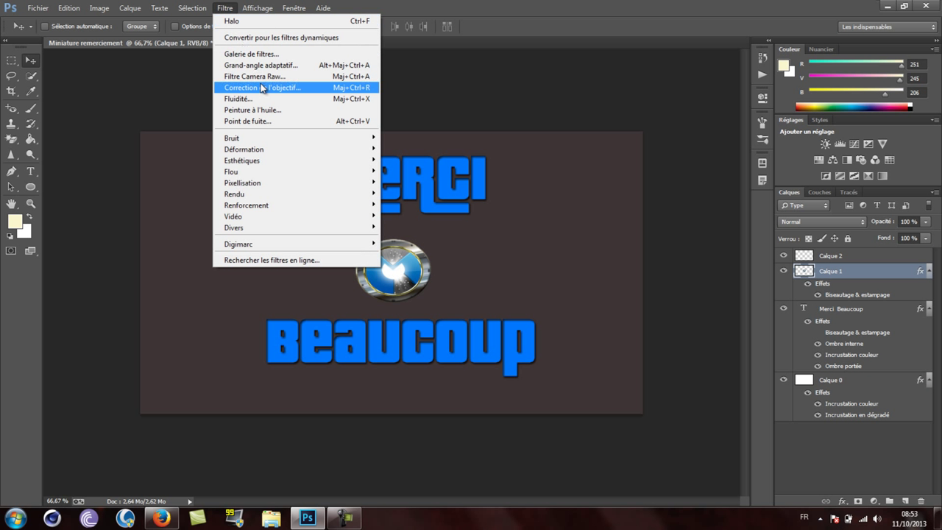
pyautogui.click(243, 20)
pyautogui.moveTo(400, 273)
pyautogui.mouseDown()
pyautogui.moveTo(391, 268)
pyautogui.moveTo(394, 277)
pyautogui.mouseUp()
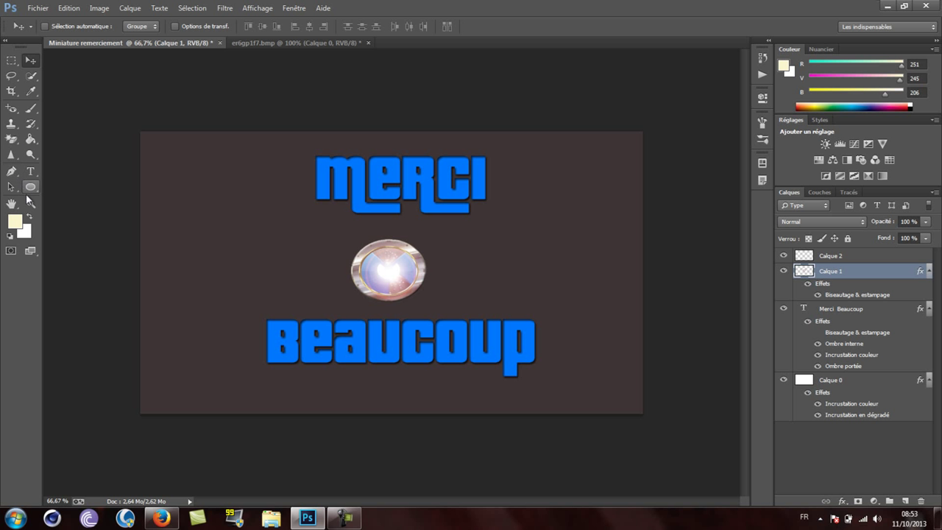
# - Draw a tall cream ellipse over the left canvas edge
pyautogui.click(30, 187)
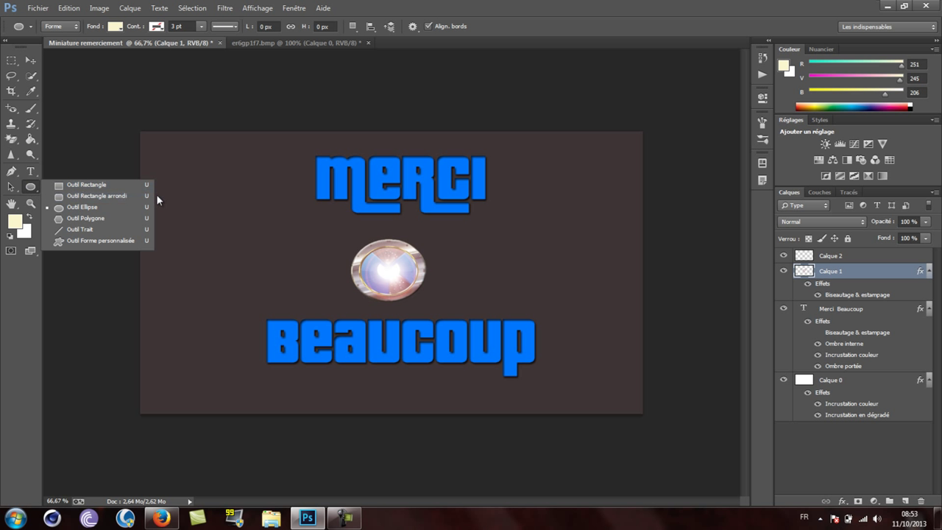
pyautogui.click(103, 208)
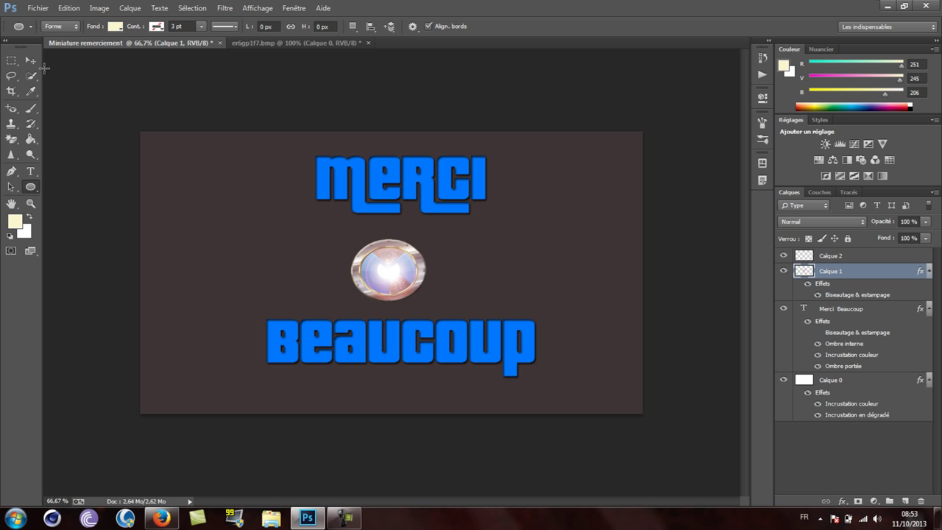
pyautogui.moveTo(44, 67)
pyautogui.mouseDown()
pyautogui.moveTo(172, 446)
pyautogui.moveTo(198, 467)
pyautogui.moveTo(250, 478)
pyautogui.moveTo(206, 475)
pyautogui.moveTo(185, 452)
pyautogui.moveTo(159, 459)
pyautogui.moveTo(230, 466)
pyautogui.mouseUp()
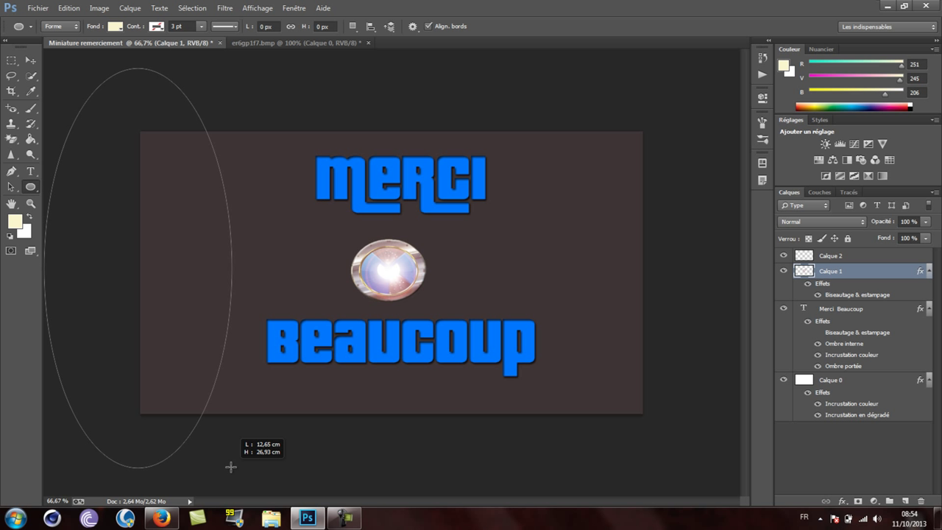
pyautogui.moveTo(231, 467); pyautogui.dragTo(228, 464)
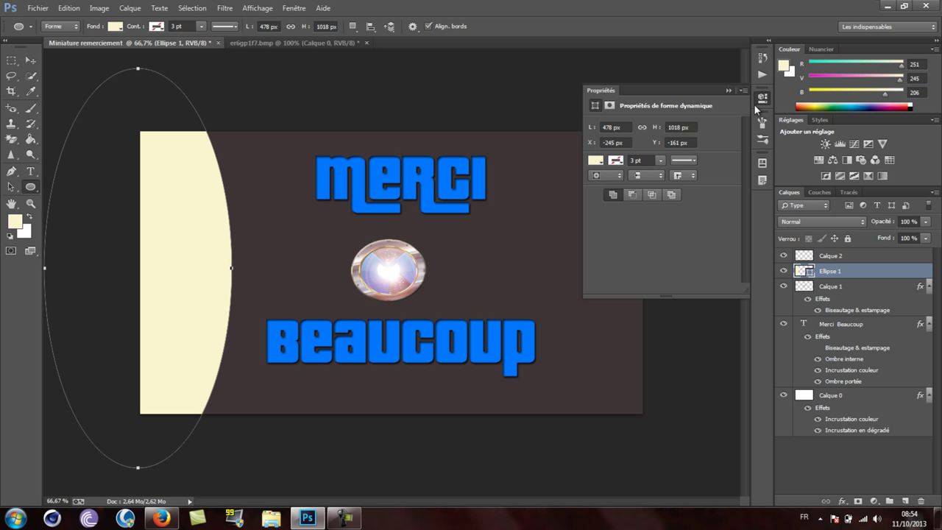
pyautogui.click(729, 91)
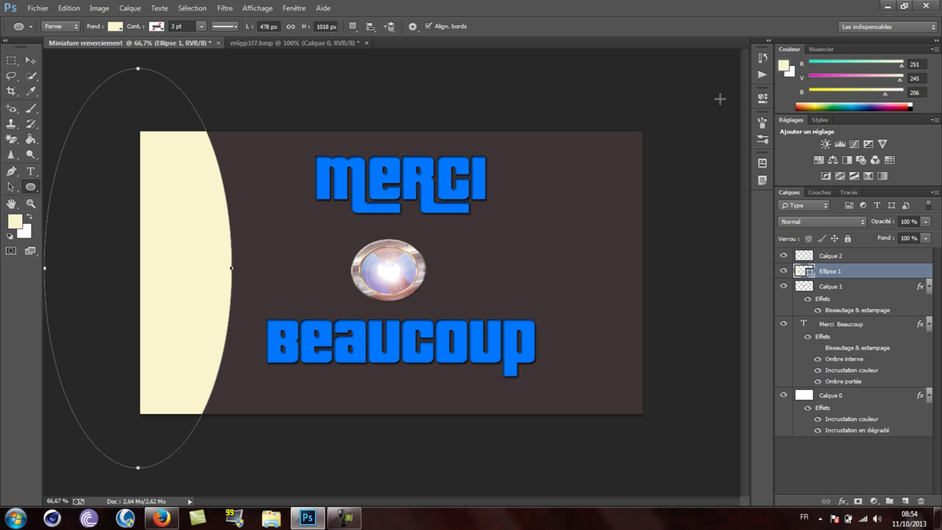
# - Draw a second tall, slightly narrowed ellipse over the right canvas edge
pyautogui.moveTo(719, 98); pyautogui.dragTo(550, 489)
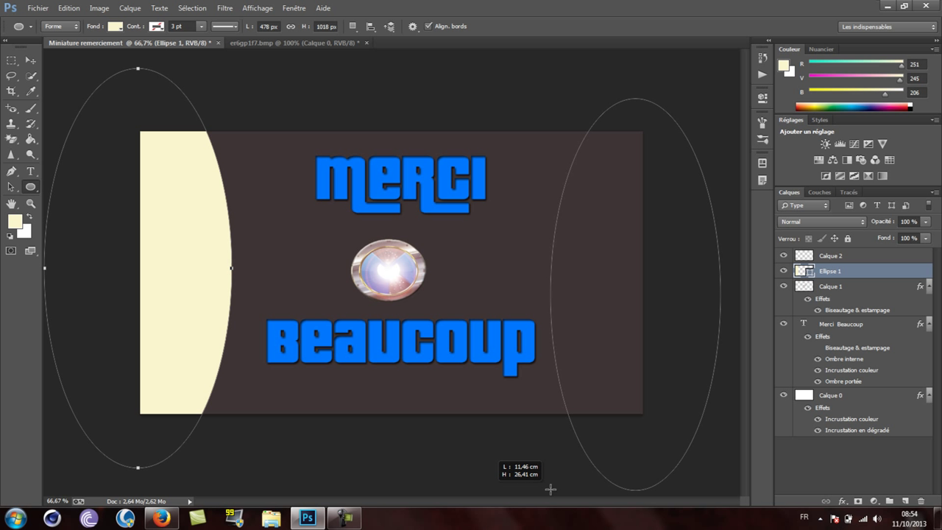
pyautogui.moveTo(550, 489); pyautogui.dragTo(564, 487)
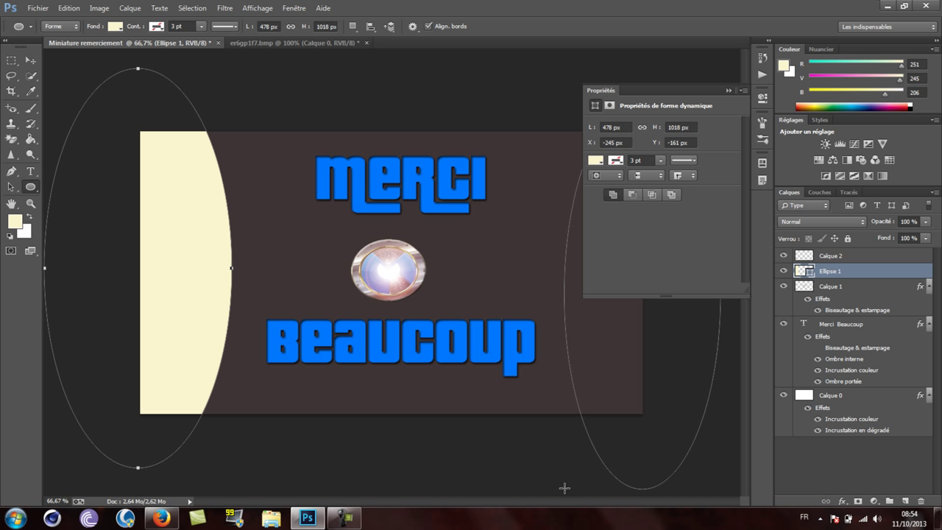
pyautogui.click(729, 91)
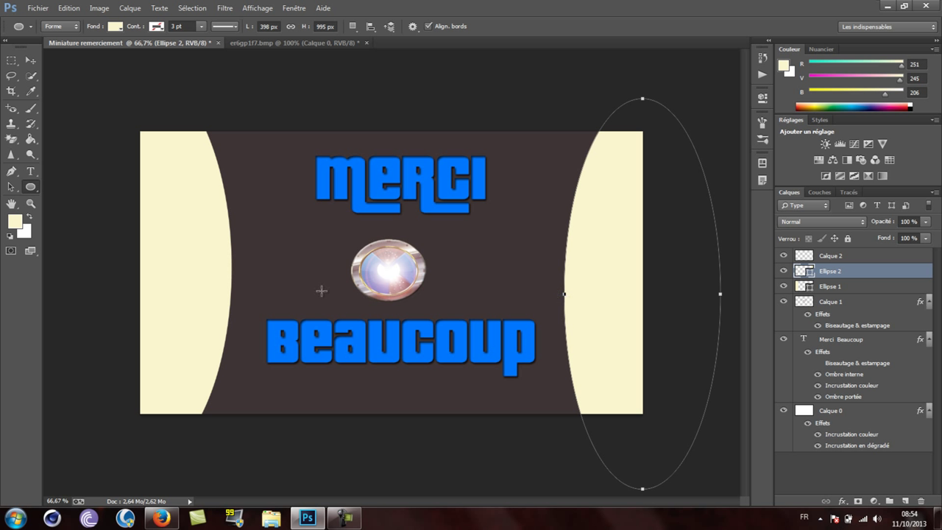
# - Undo the accidental extra 398 × 995 ellipse, cancel another, and deselect the path
pyautogui.click(216, 291)
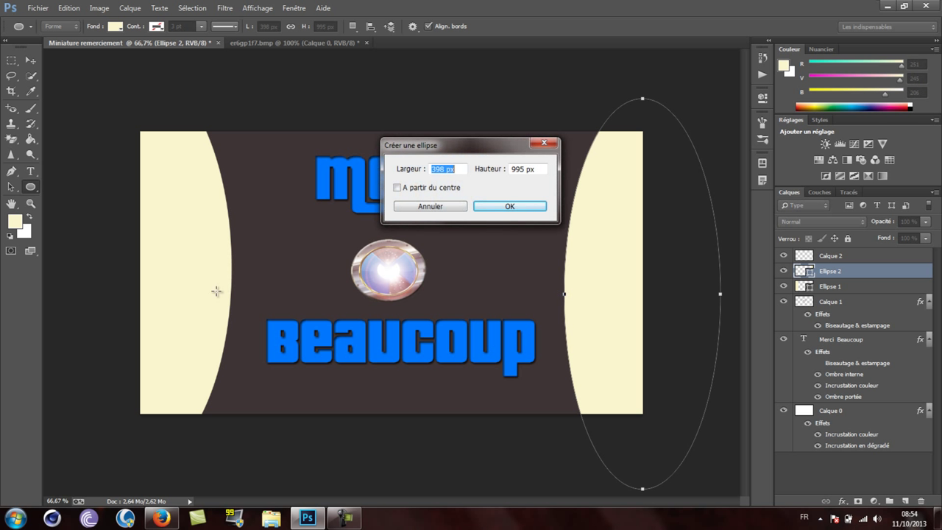
pyautogui.click(493, 209)
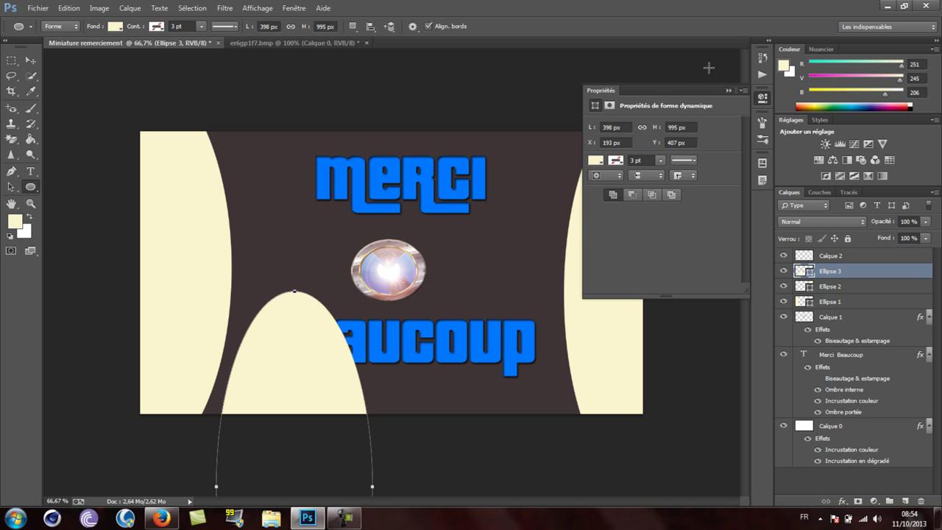
pyautogui.click(730, 90)
pyautogui.hotkey('ctrl', 'z')
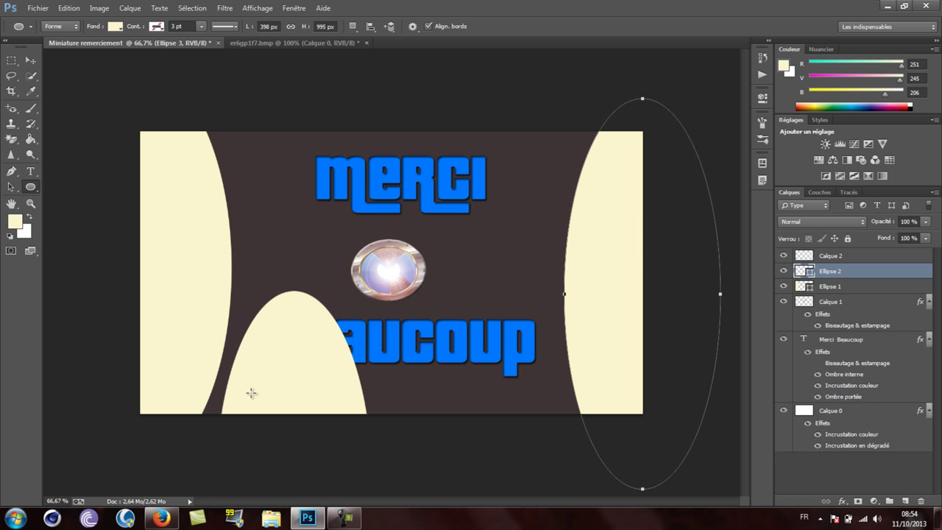
pyautogui.click(281, 107)
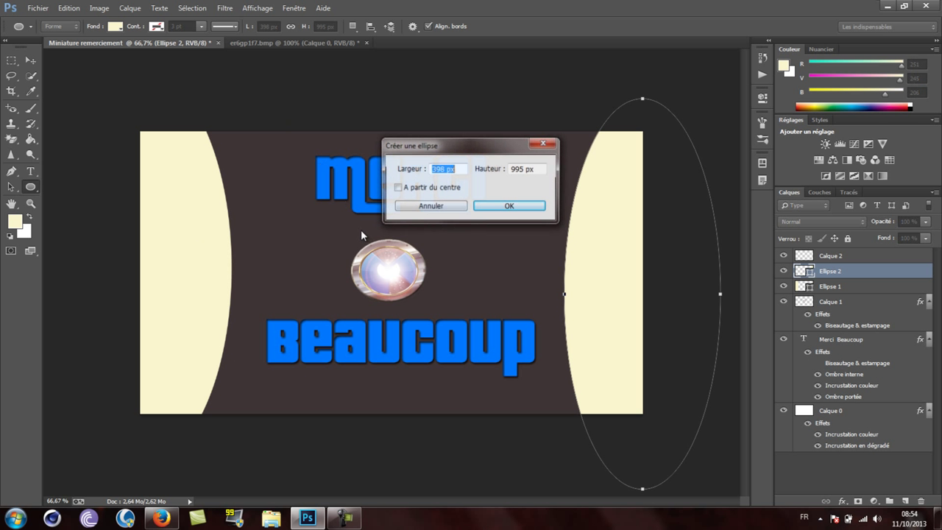
pyautogui.click(445, 207)
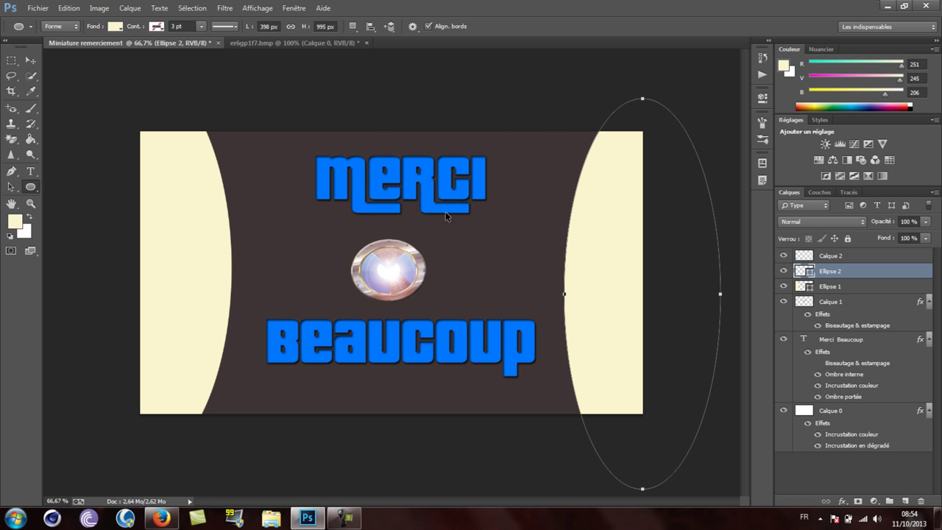
pyautogui.press('Escape')
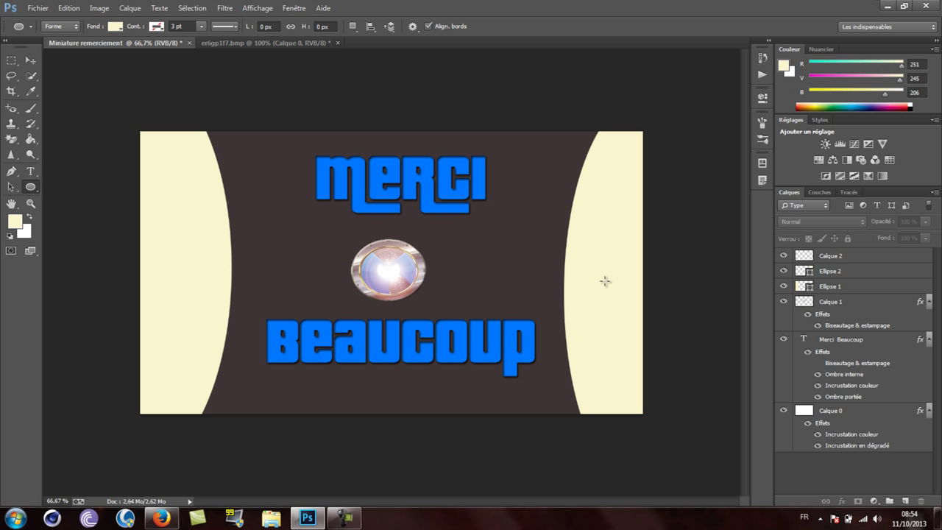
# - Free-transform the right Ellipse 2 panel to about 112% width toward the canvas centre
pyautogui.rightClick(574, 262)
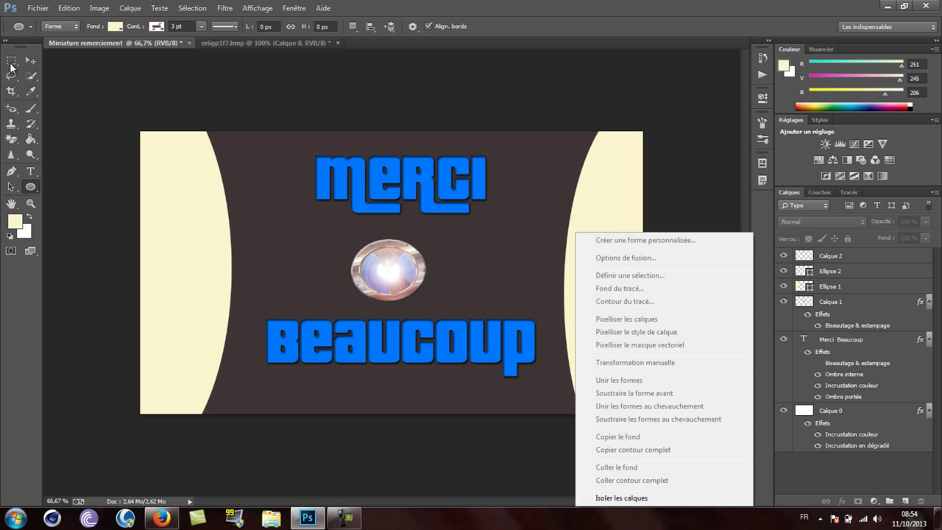
pyautogui.press('Escape')
pyautogui.rightClick(585, 227)
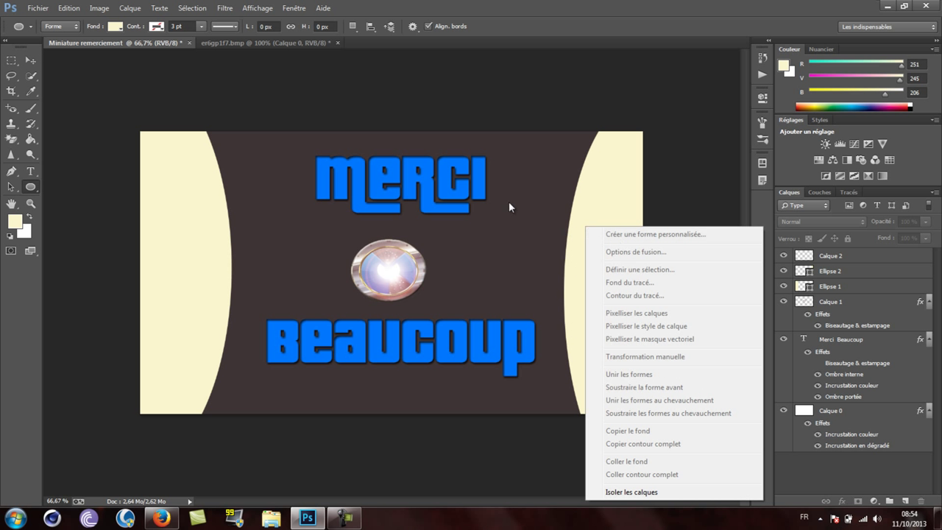
pyautogui.click(29, 63)
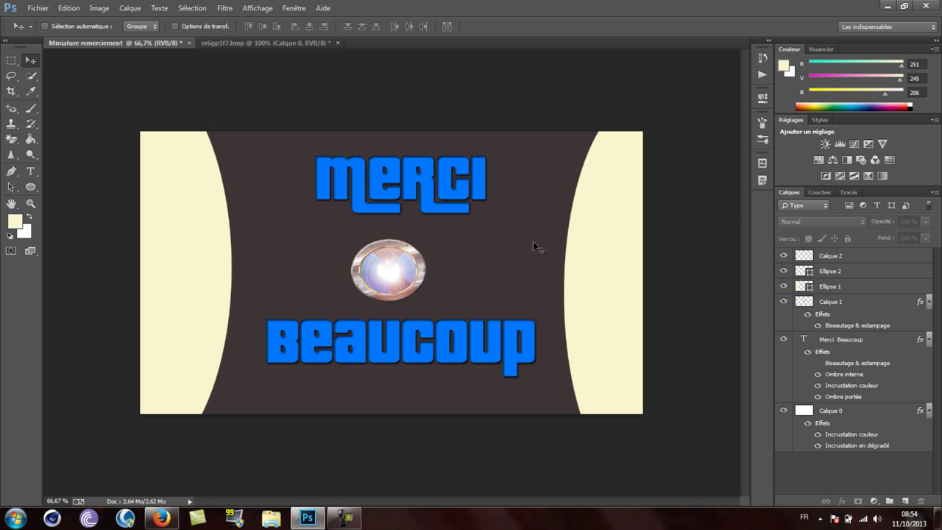
pyautogui.rightClick(585, 241)
pyautogui.click(602, 248)
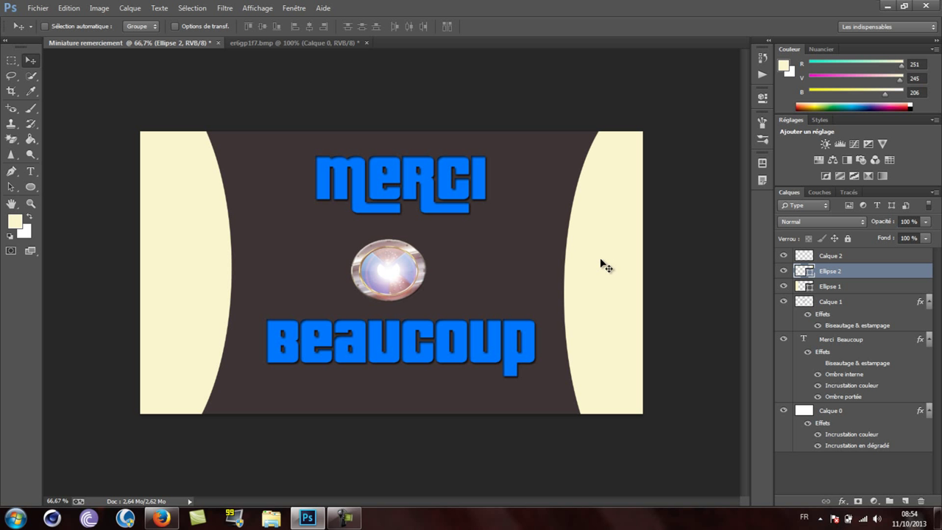
pyautogui.hotkey('ctrl', 't')
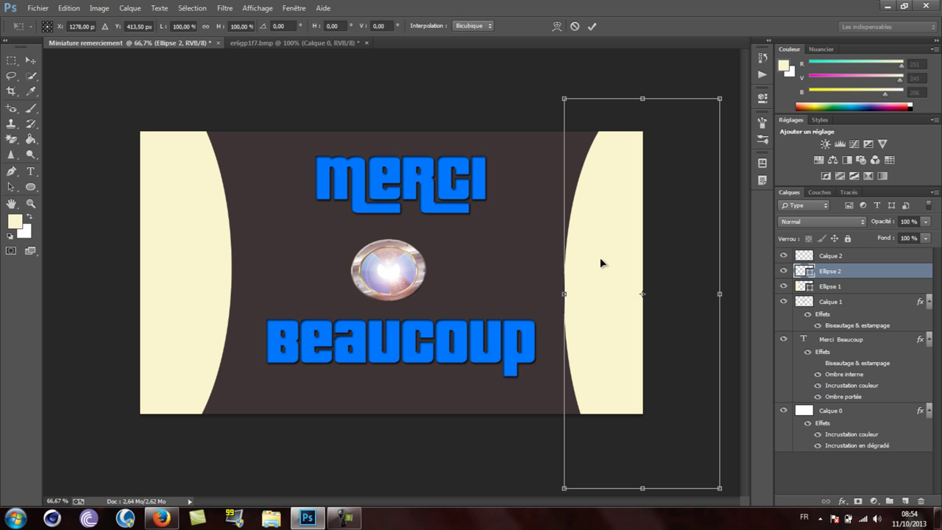
pyautogui.moveTo(565, 294); pyautogui.dragTo(547, 294)
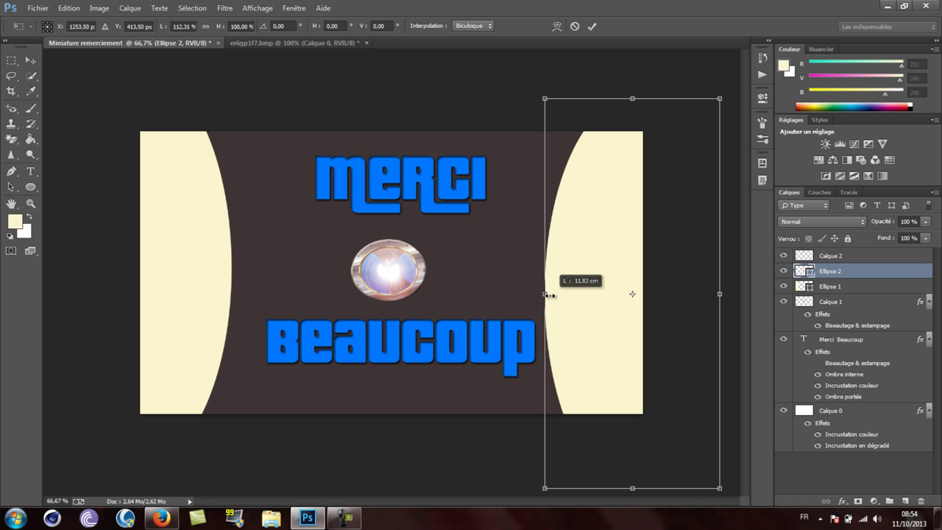
pyautogui.click(587, 26)
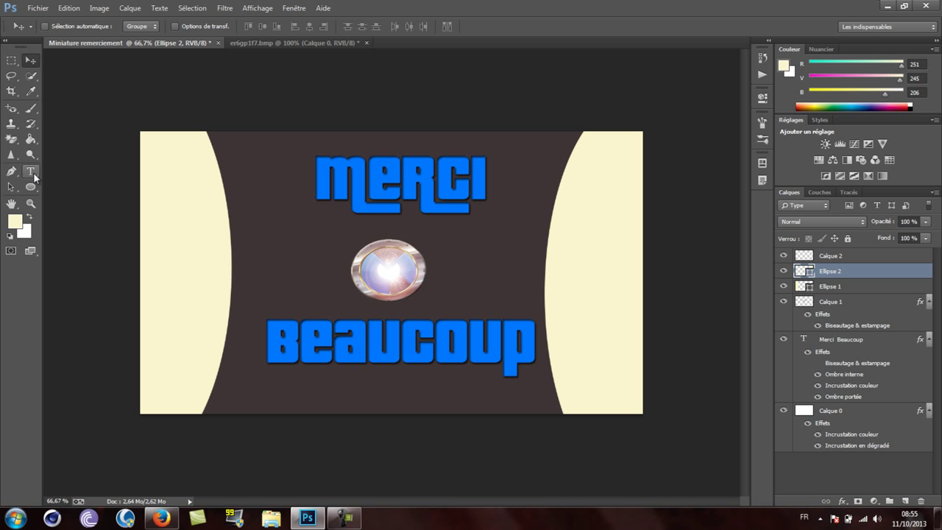
# - Move the Merci Beaucoup text layer slightly to the left
pyautogui.rightClick(392, 187)
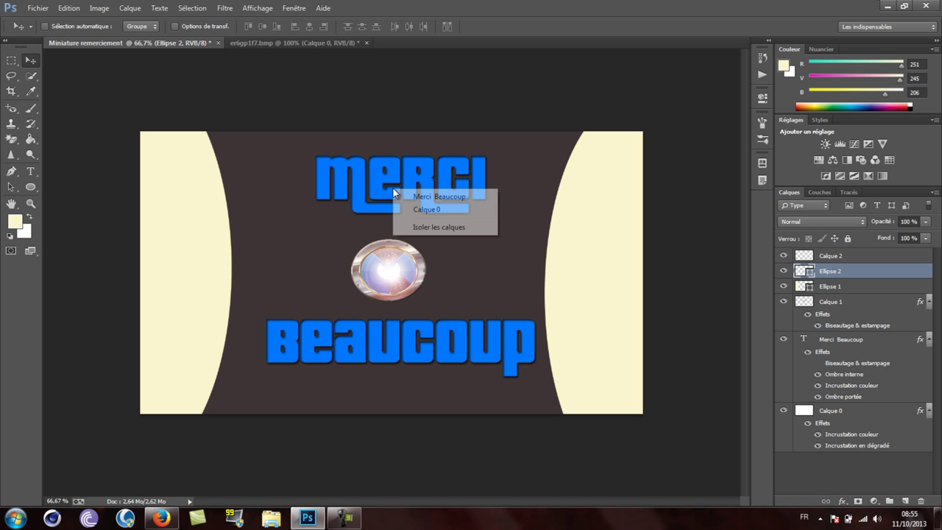
pyautogui.click(429, 197)
pyautogui.moveTo(431, 197); pyautogui.dragTo(428, 198)
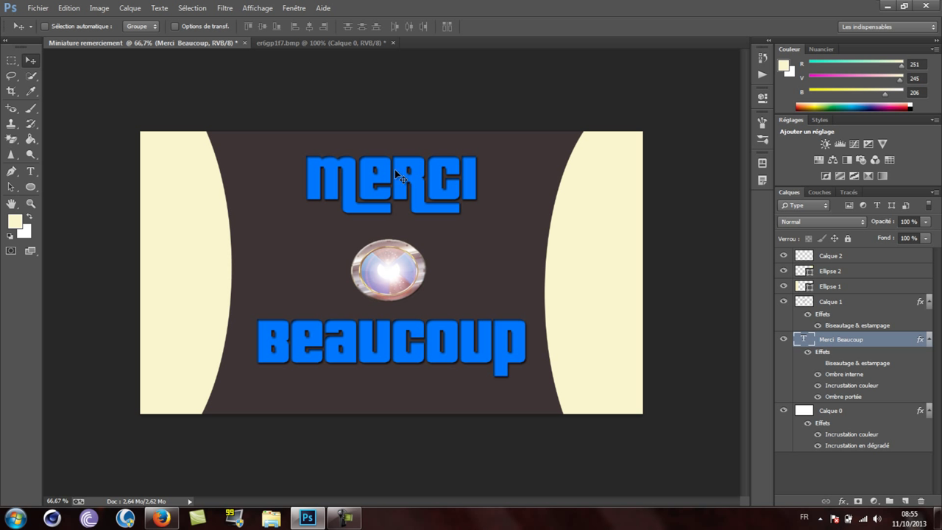
pyautogui.moveTo(394, 173); pyautogui.dragTo(388, 174)
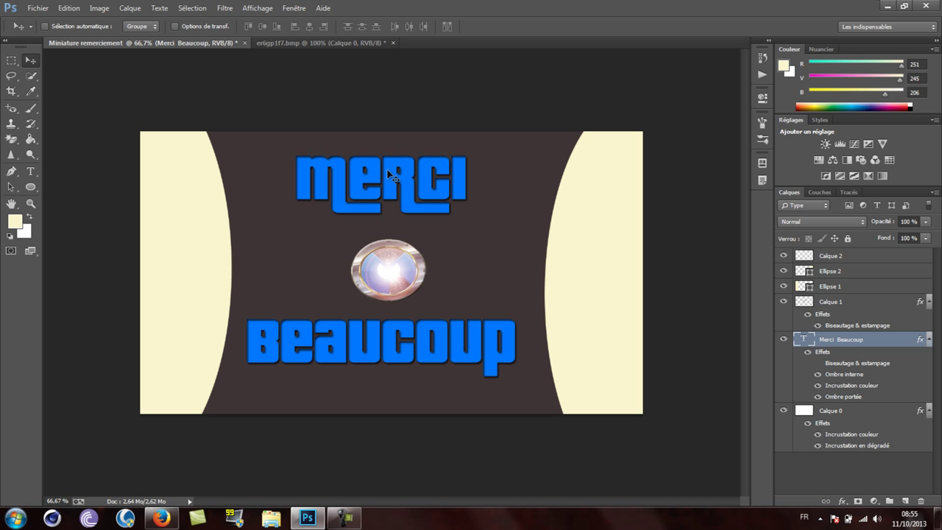
# - Shift the glowing icon on Calque 1 left to line up with the text
pyautogui.rightClick(420, 275)
pyautogui.click(431, 278)
pyautogui.moveTo(410, 284); pyautogui.dragTo(398, 290)
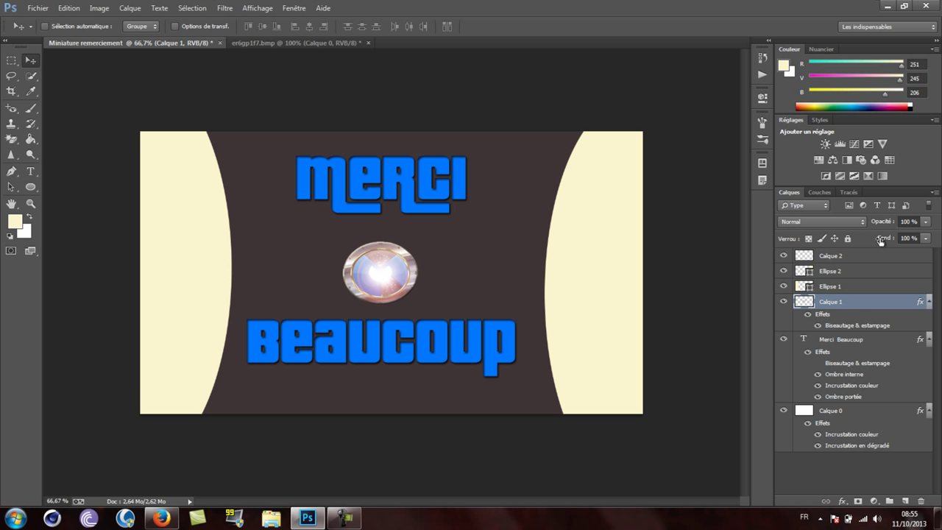
# - Give Ellipse 1 a blue 0078ff colour overlay, bevel and emboss, and a drop shadow
pyautogui.doubleClick(888, 287)
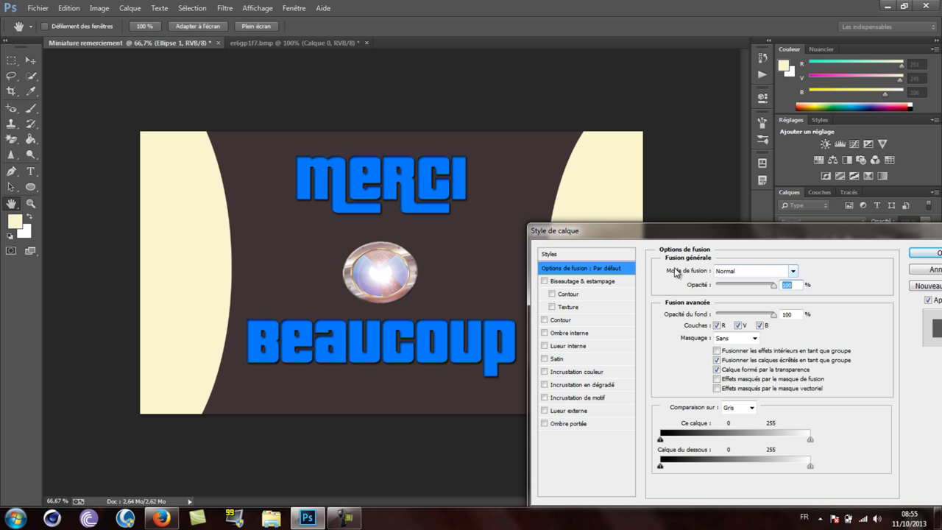
pyautogui.click(545, 282)
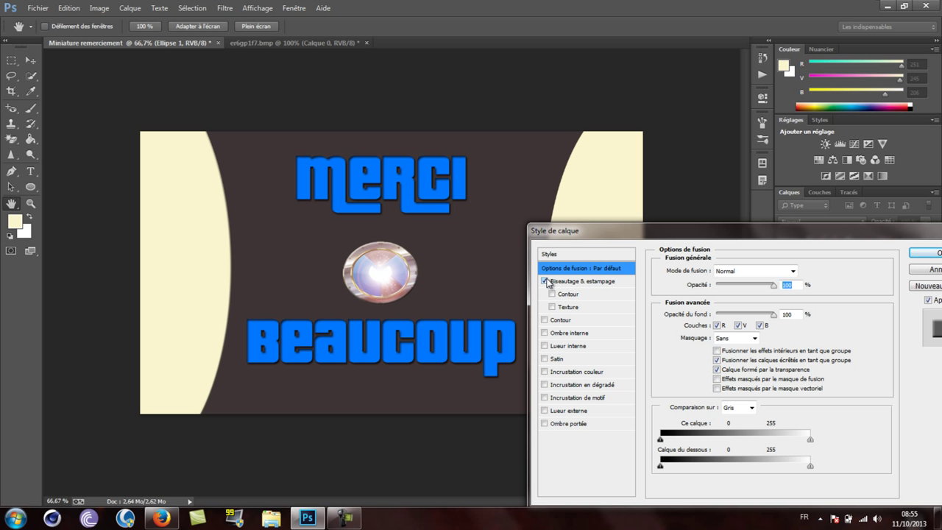
pyautogui.click(546, 281)
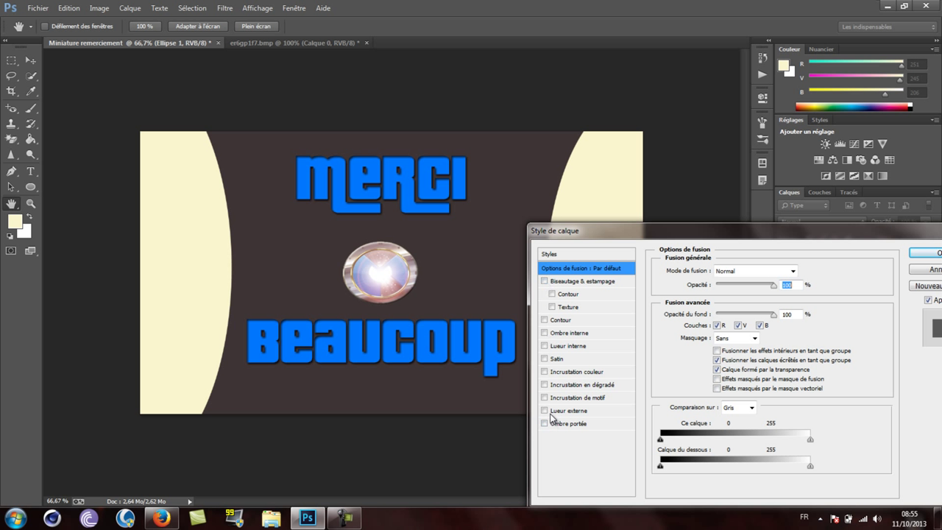
pyautogui.click(553, 371)
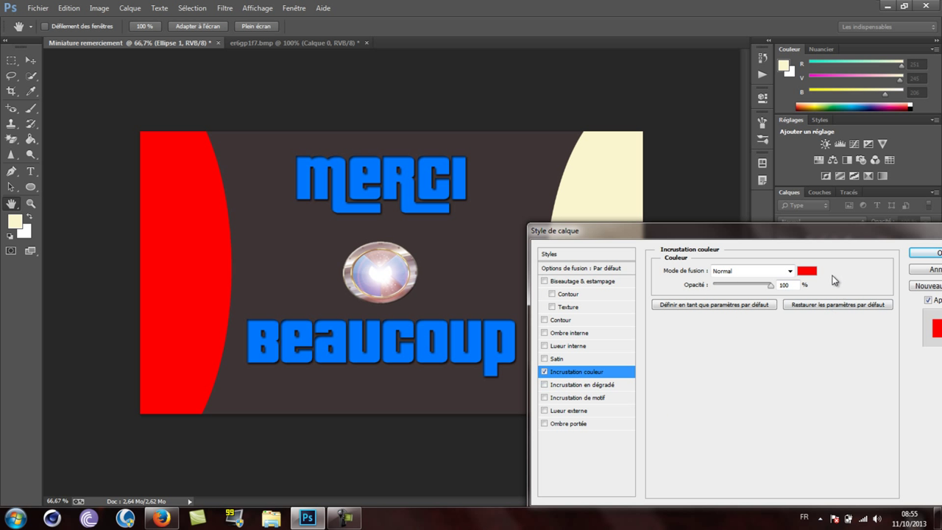
pyautogui.click(809, 272)
pyautogui.moveTo(760, 298)
pyautogui.mouseDown()
pyautogui.moveTo(760, 277)
pyautogui.moveTo(771, 332)
pyautogui.moveTo(767, 286)
pyautogui.mouseUp()
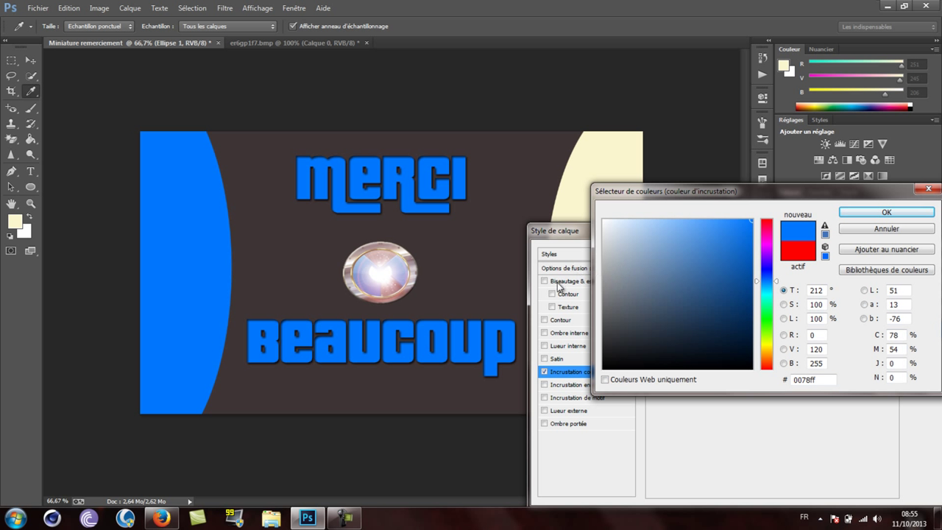
pyautogui.click(868, 215)
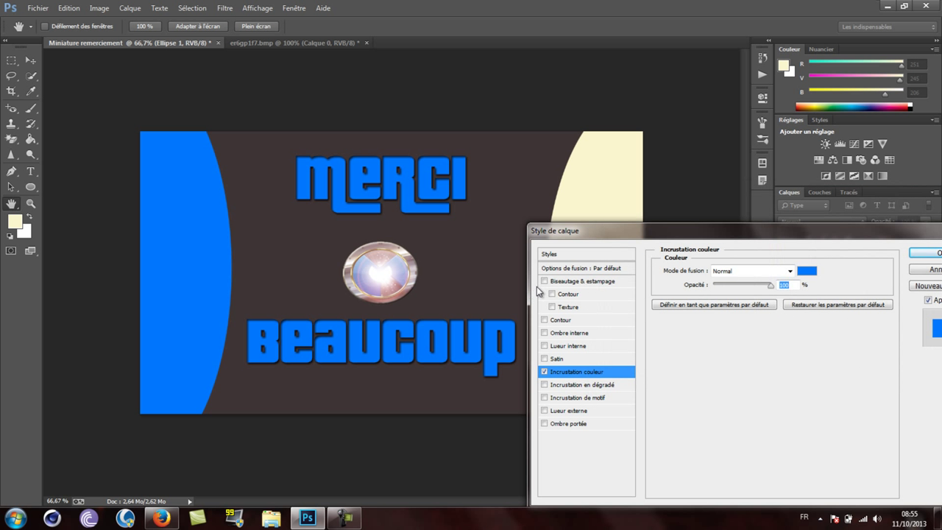
pyautogui.click(543, 281)
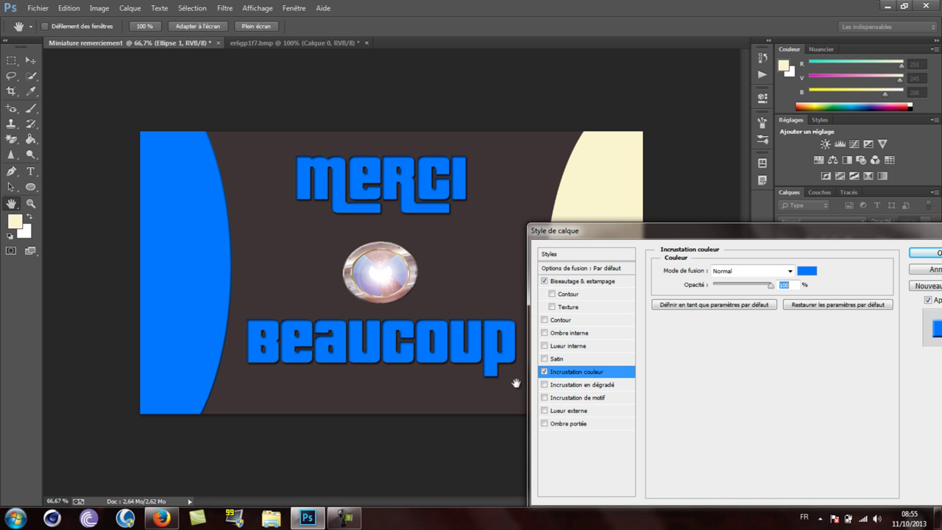
pyautogui.click(589, 422)
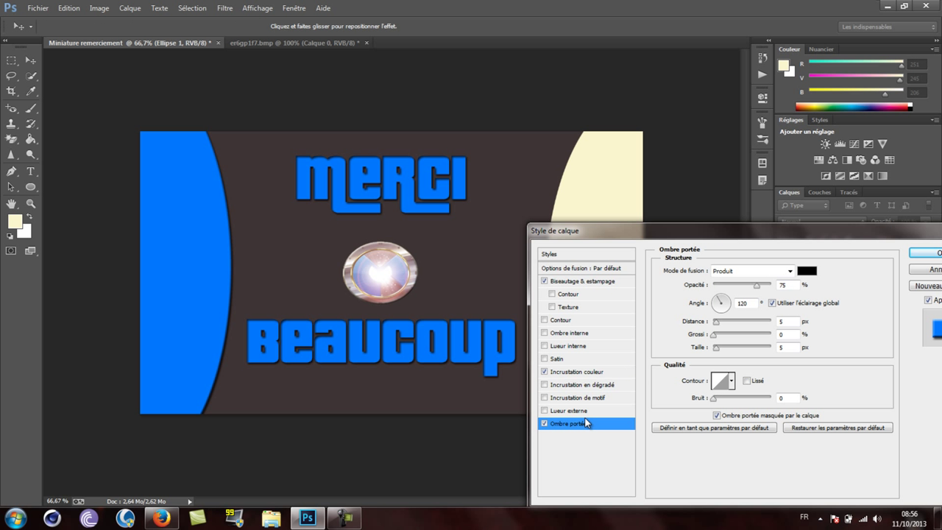
pyautogui.click(928, 253)
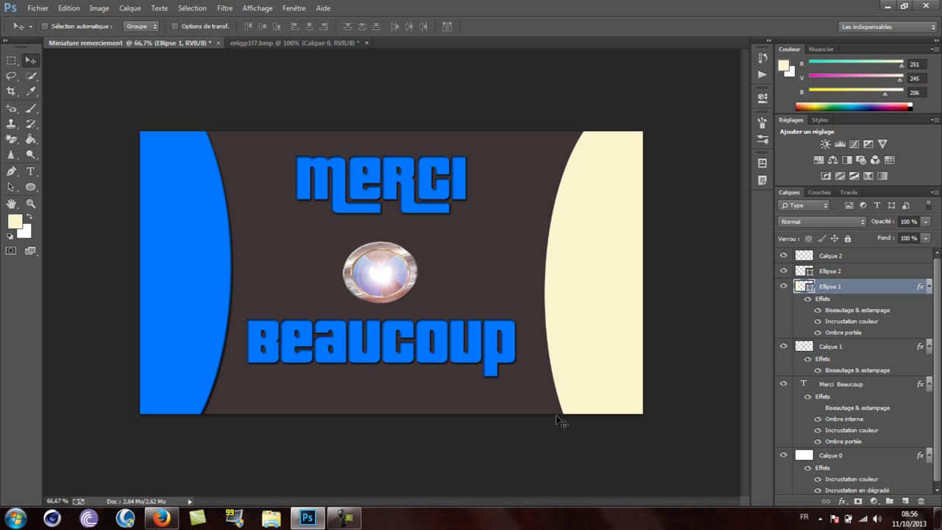
# - Try a bevel and colour overlay on the right panel, then cancel without changes
pyautogui.click(888, 274)
pyautogui.doubleClick(888, 274)
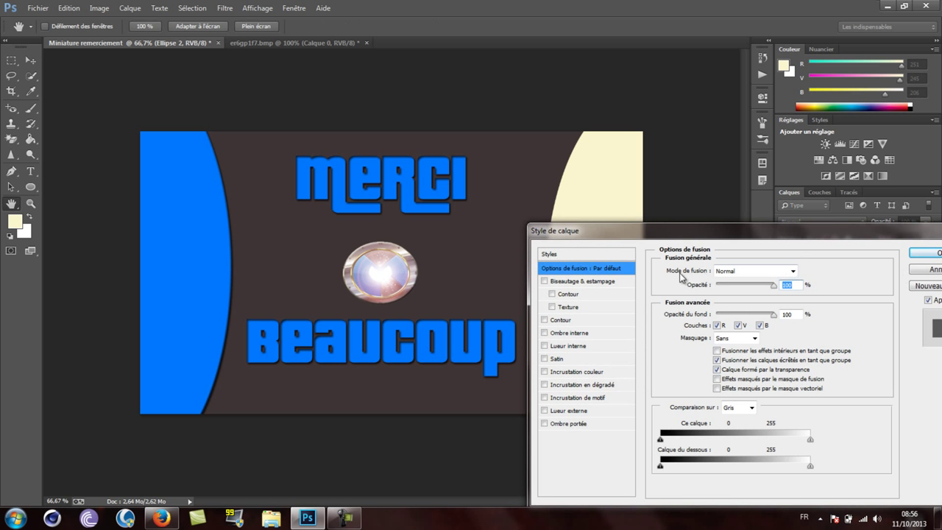
pyautogui.click(580, 282)
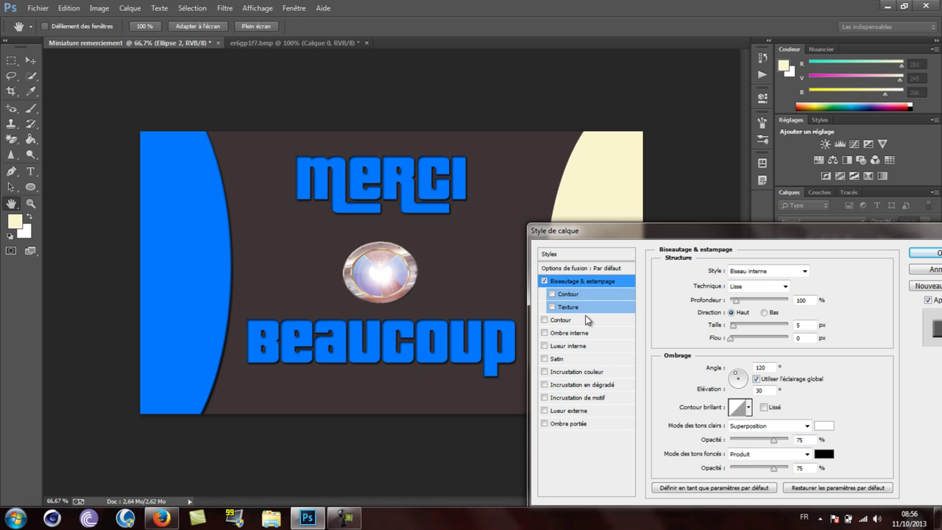
pyautogui.click(595, 372)
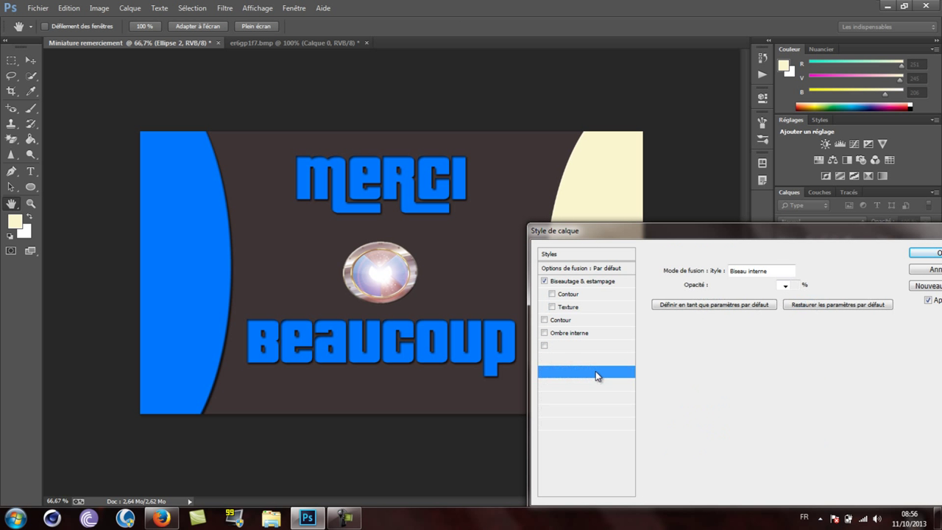
pyautogui.press('Escape')
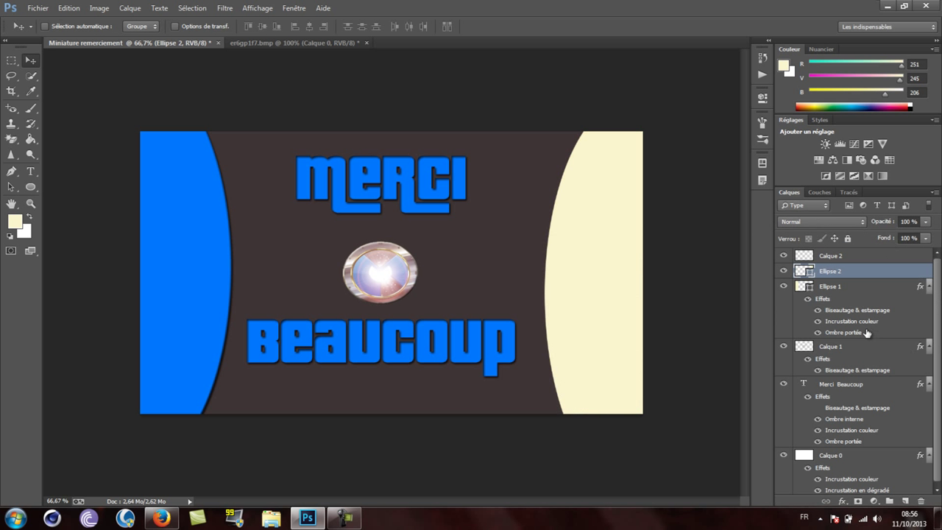
# - Keep Ellipse 1's blue colour overlay and copy its hex code 0078ff
pyautogui.doubleClick(873, 286)
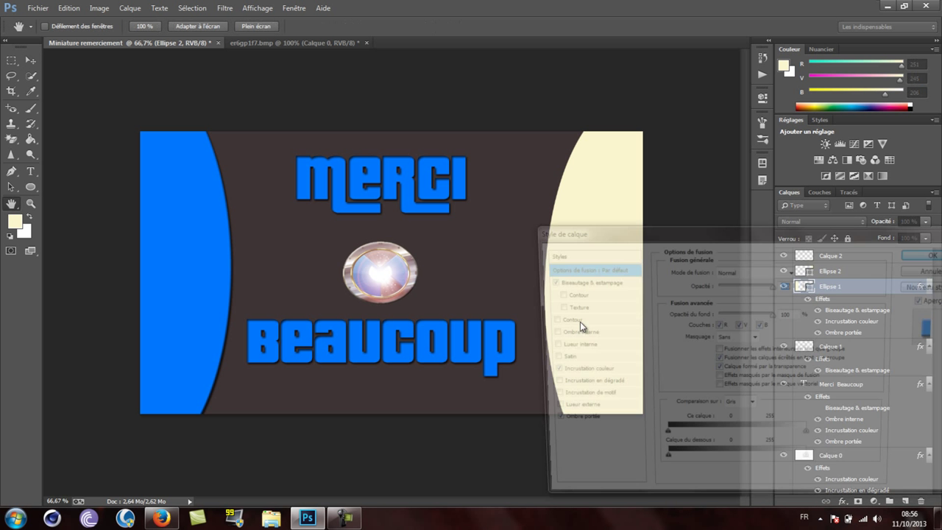
pyautogui.click(589, 373)
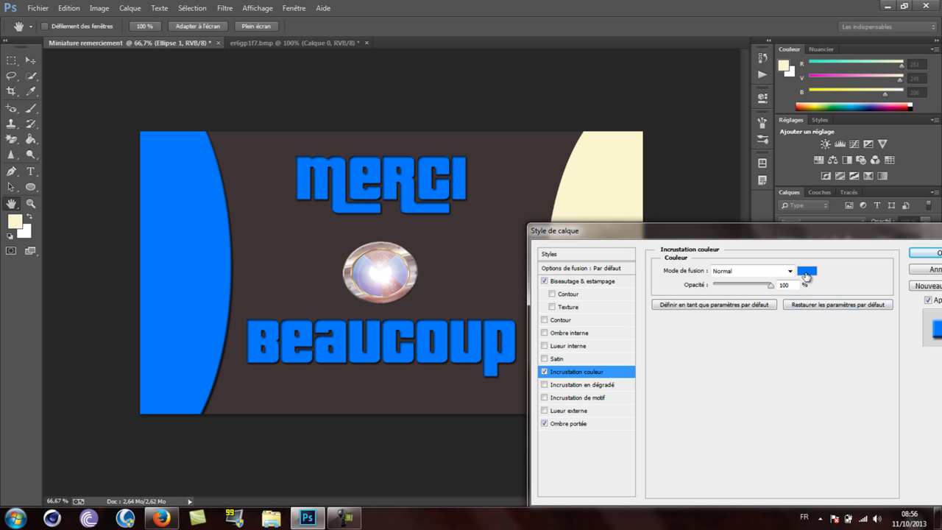
pyautogui.click(804, 272)
pyautogui.rightClick(802, 376)
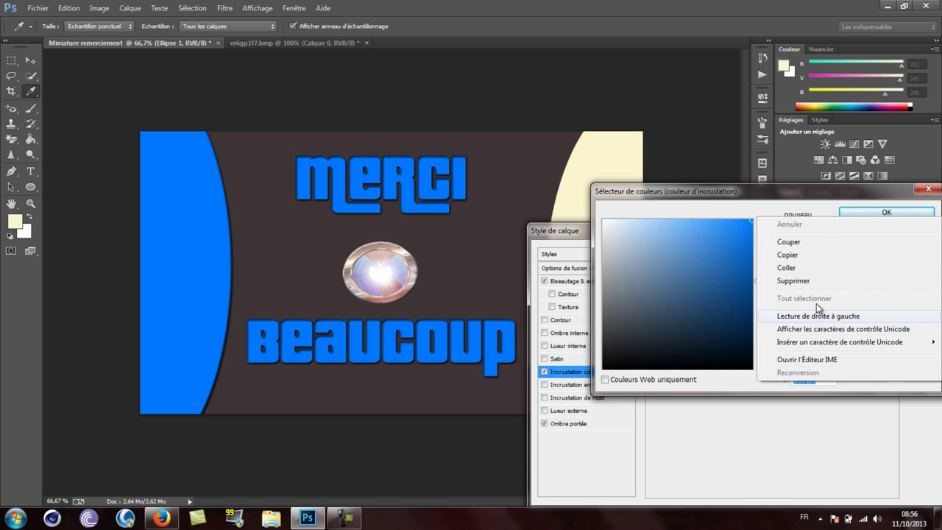
pyautogui.click(816, 254)
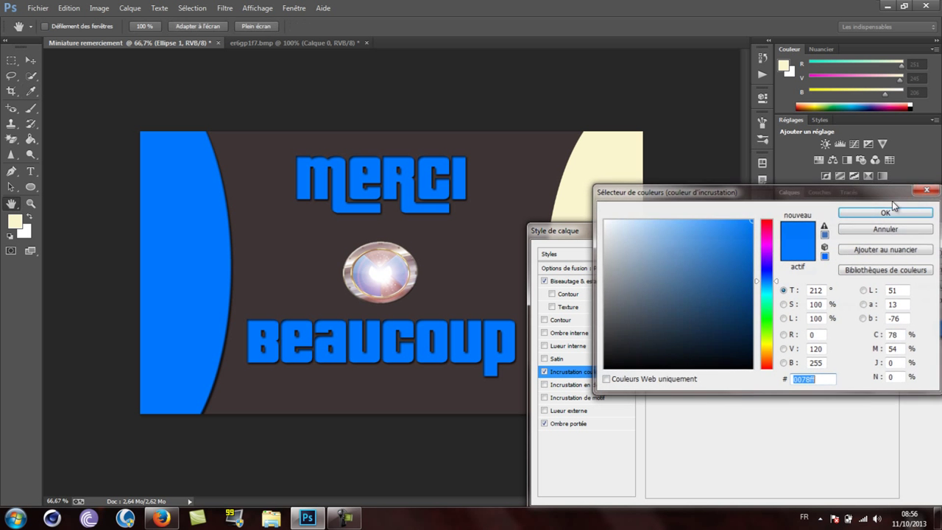
pyautogui.click(883, 213)
pyautogui.click(924, 252)
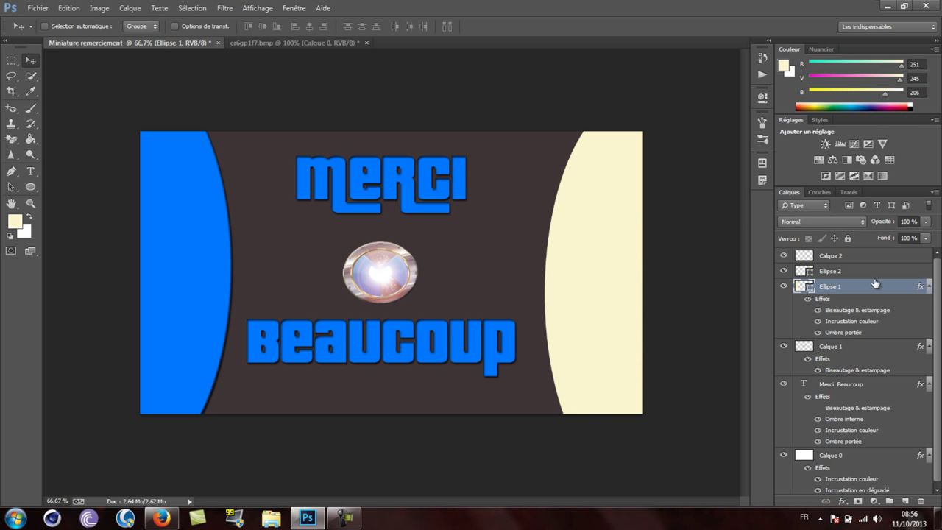
# - Give Ellipse 2 a pasted 0078ff colour overlay, bevel and emboss, and a drop shadow
pyautogui.doubleClick(825, 271)
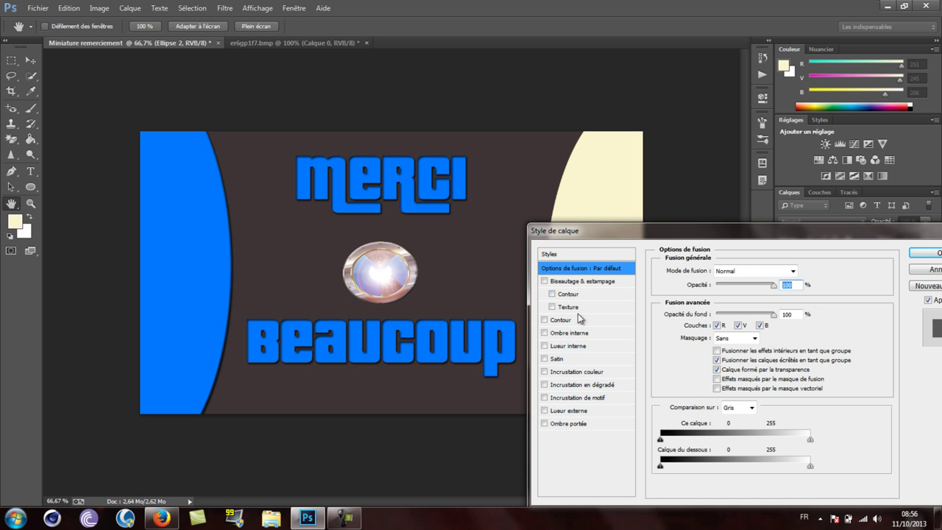
pyautogui.click(578, 372)
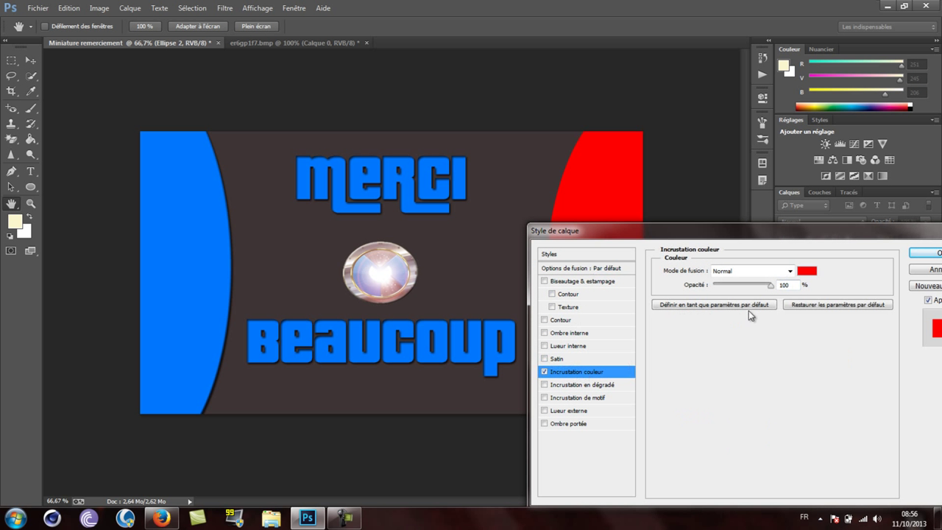
pyautogui.click(807, 272)
pyautogui.rightClick(810, 382)
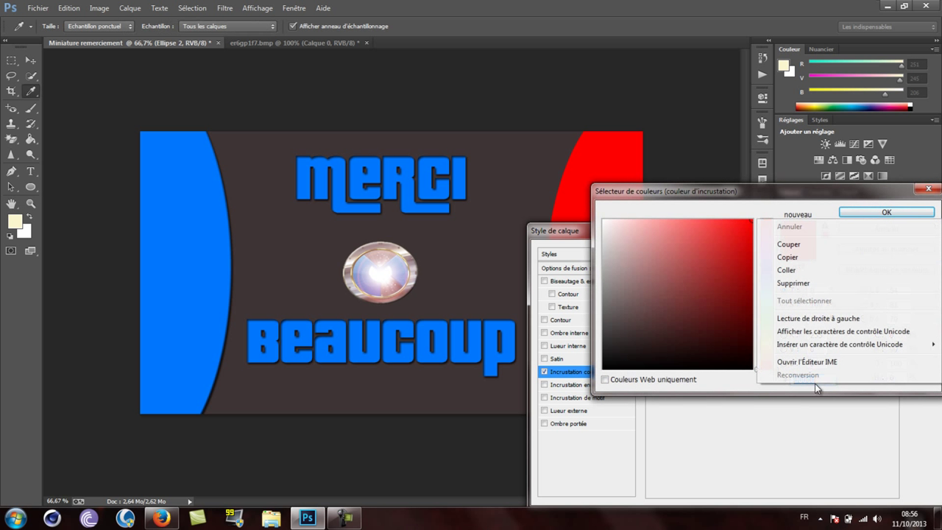
pyautogui.click(821, 271)
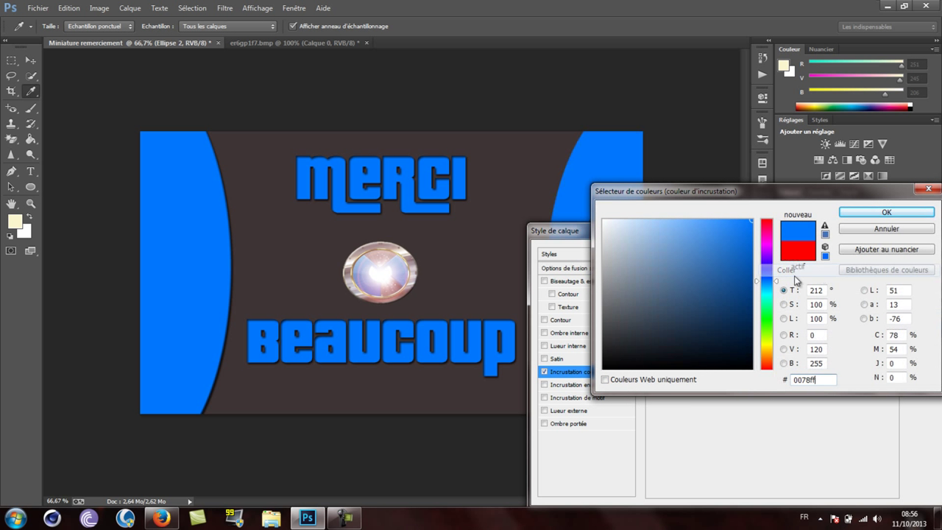
pyautogui.click(912, 212)
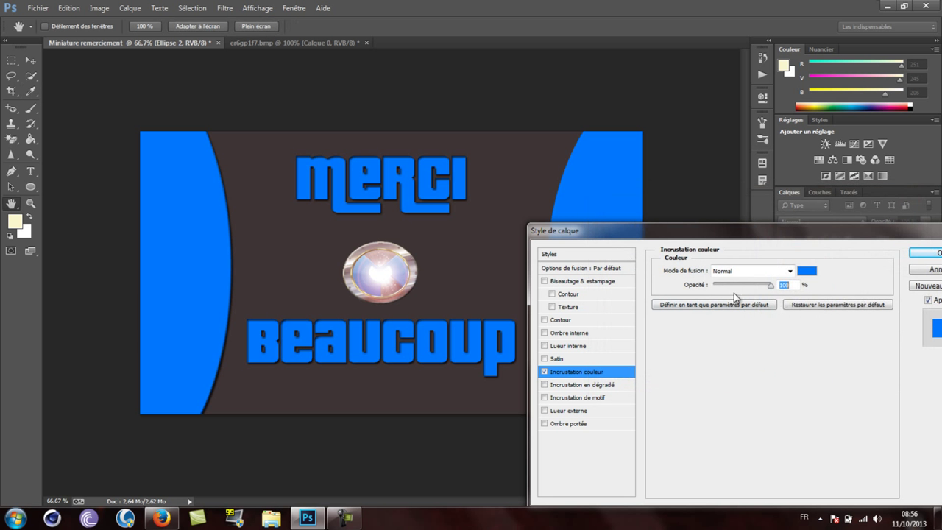
pyautogui.click(565, 281)
pyautogui.click(569, 425)
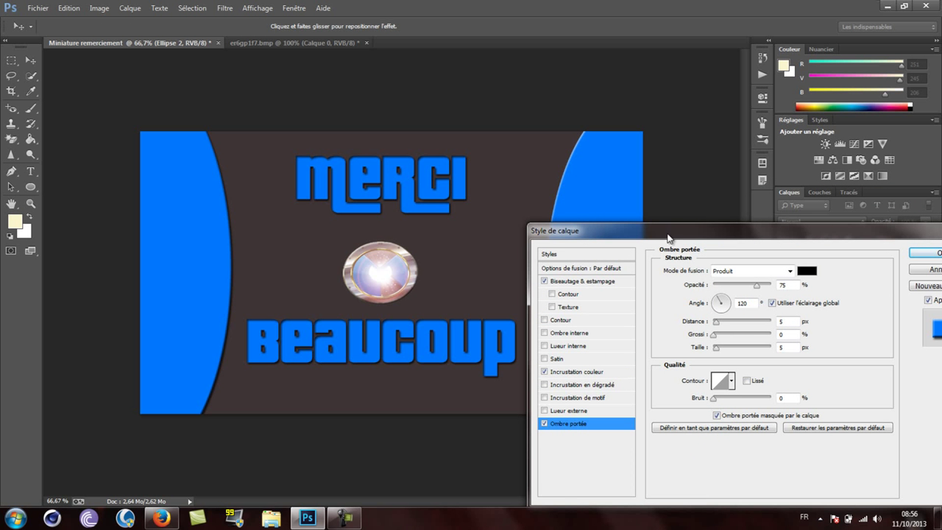
pyautogui.moveTo(668, 237); pyautogui.dragTo(586, 229)
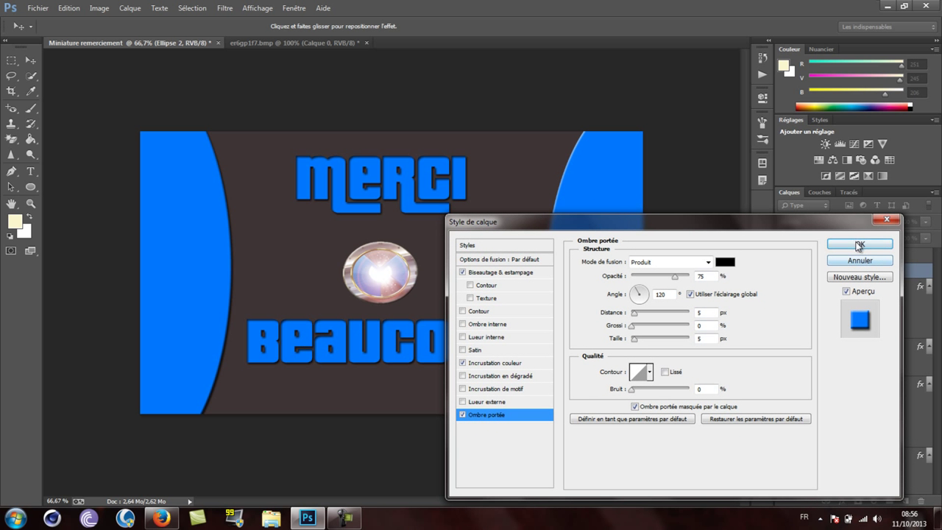
pyautogui.moveTo(811, 230); pyautogui.dragTo(568, 234)
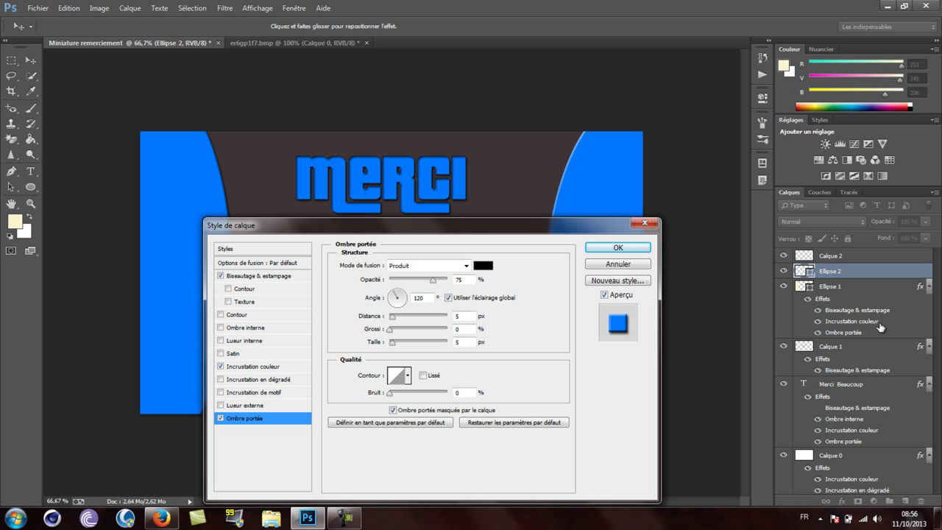
pyautogui.click(637, 248)
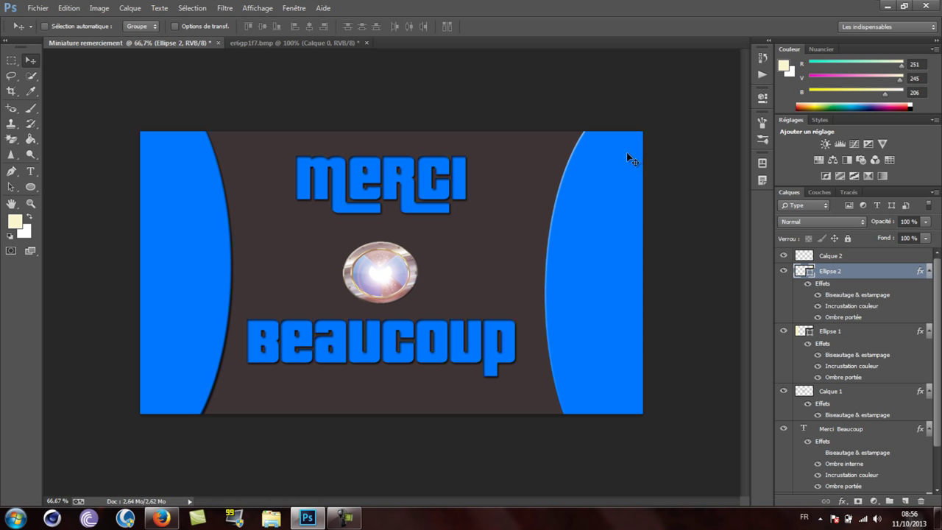
# - In Firefox's Google Images results, open the round red Malwarebytes icon
pyautogui.click(162, 518)
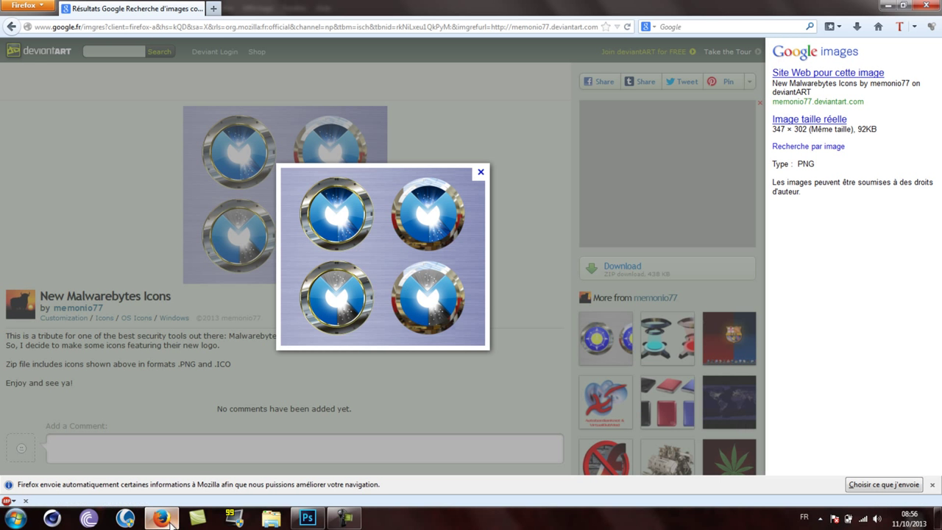
pyautogui.click(11, 27)
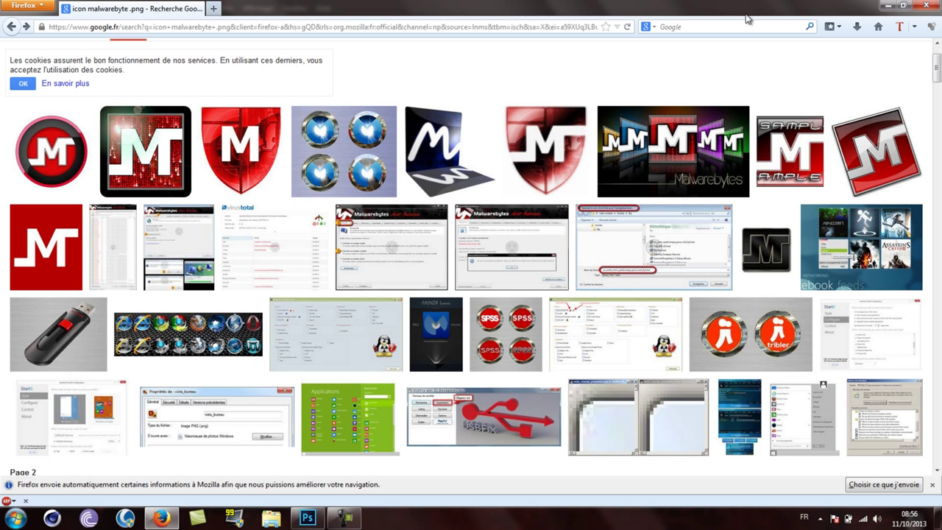
pyautogui.moveTo(861, 151)
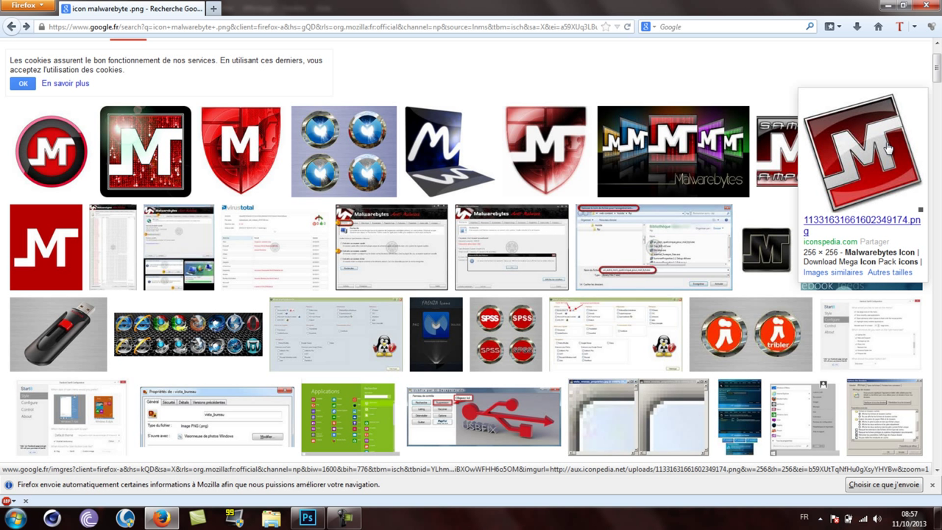
pyautogui.click(888, 148)
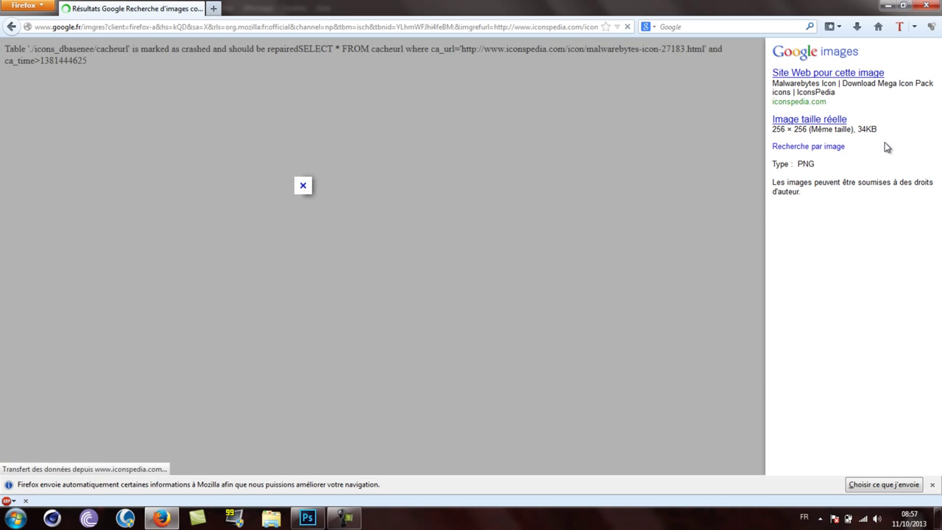
pyautogui.click(9, 27)
pyautogui.scroll(-5, 237, 136)
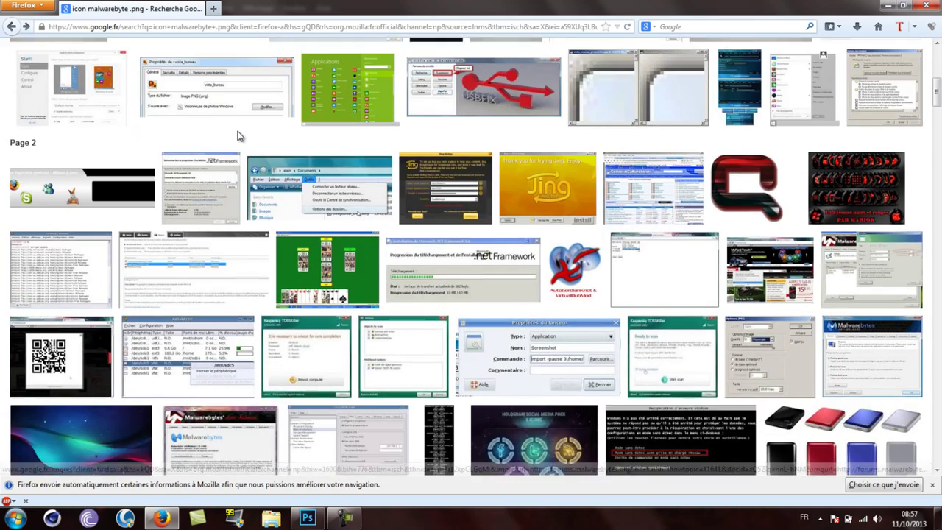
pyautogui.scroll(5, 237, 136)
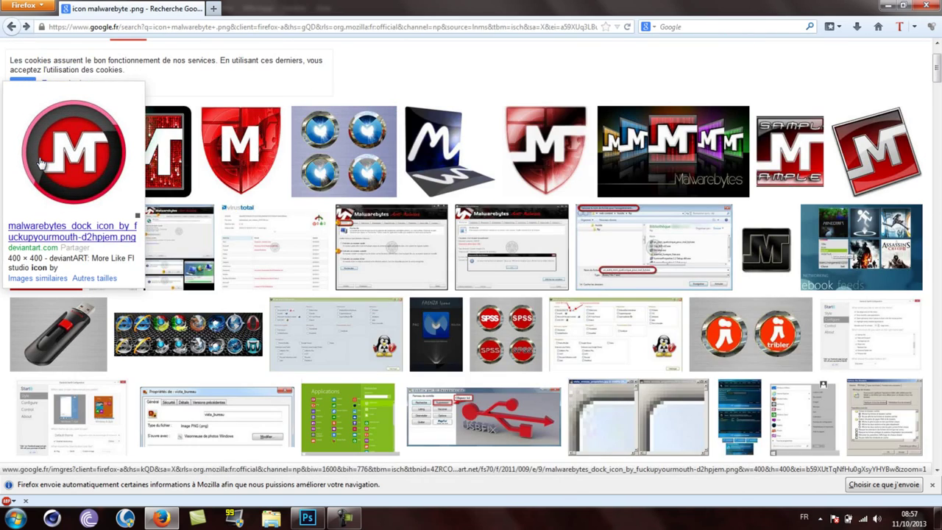
pyautogui.click(42, 163)
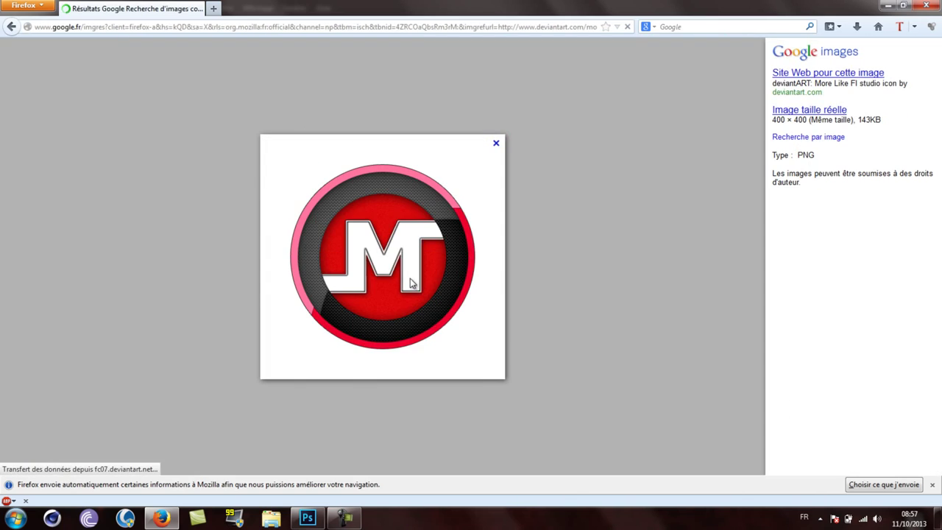
# - Save the Malwarebytes icon PNG to the desktop (Bureau)
pyautogui.rightClick(411, 283)
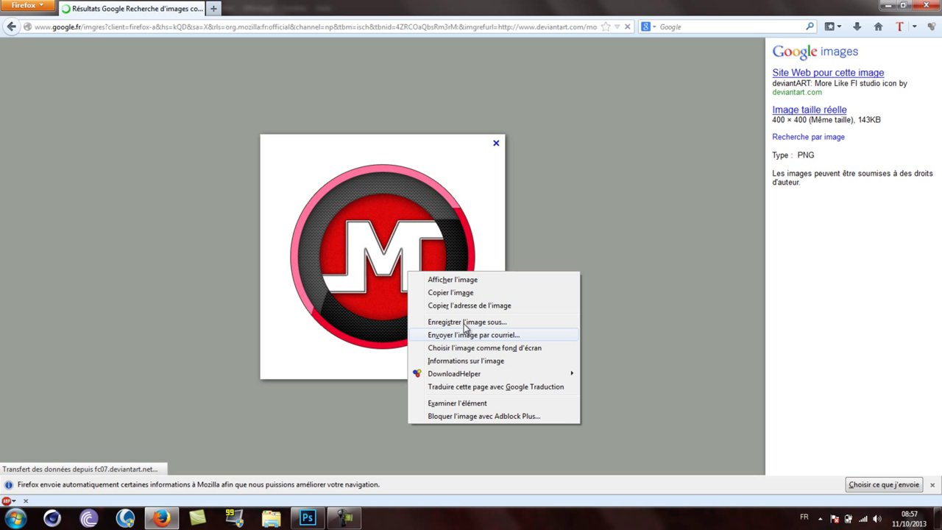
pyautogui.click(464, 323)
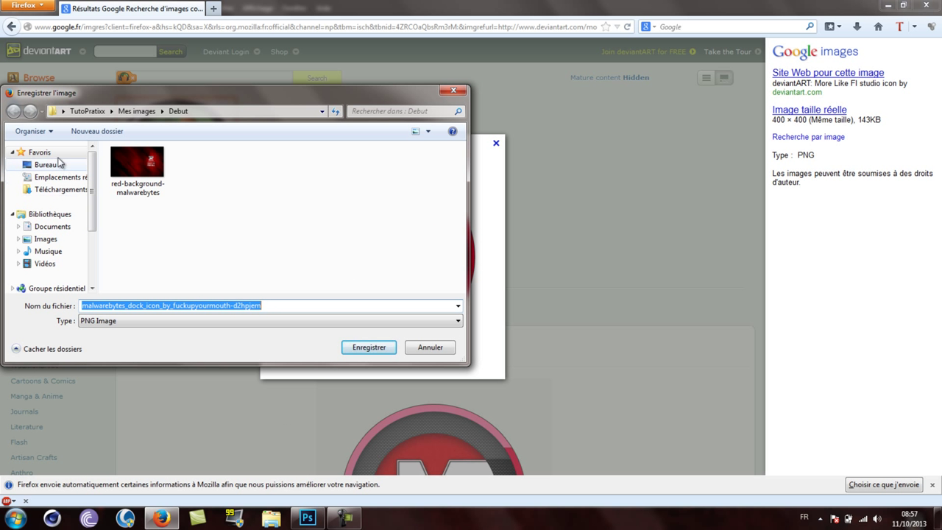
pyautogui.click(59, 164)
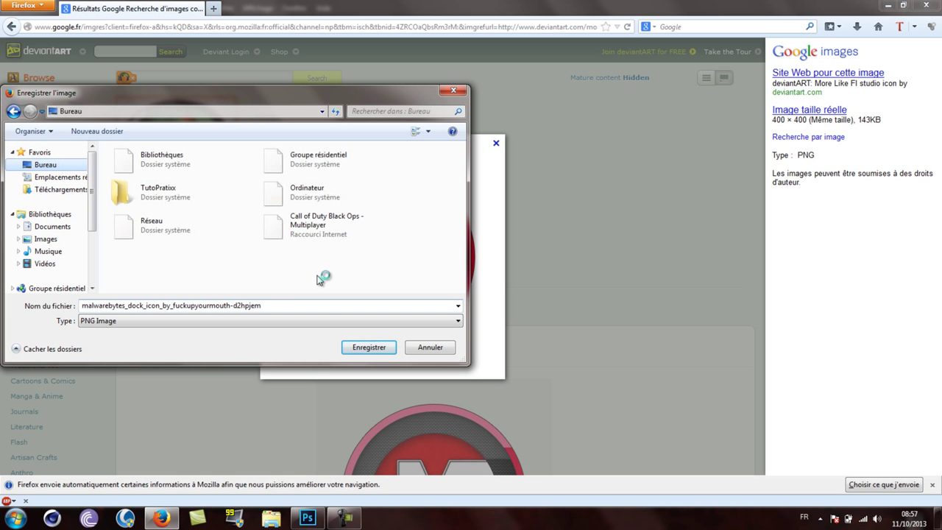
pyautogui.click(370, 346)
# - Import the Malwarebytes PNG from the Desktop into the thumbnail as a new layer
pyautogui.click(309, 519)
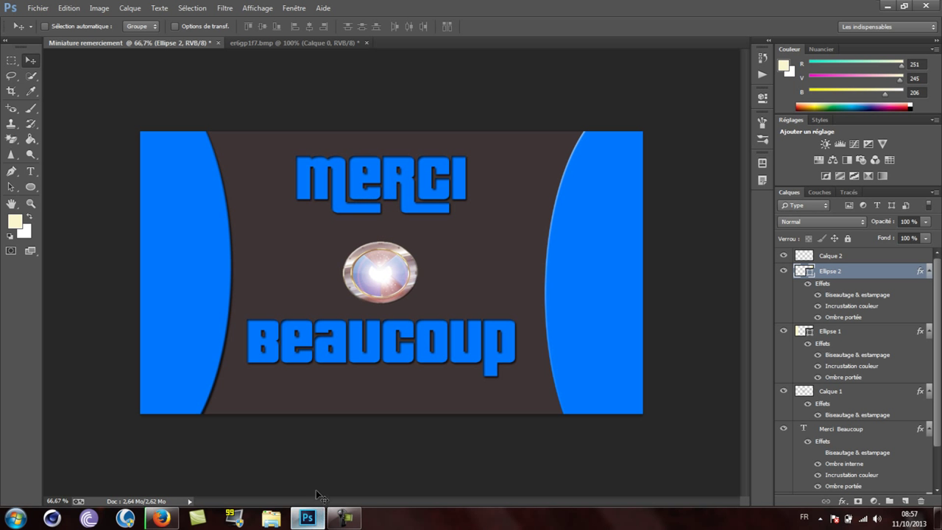
pyautogui.click(41, 8)
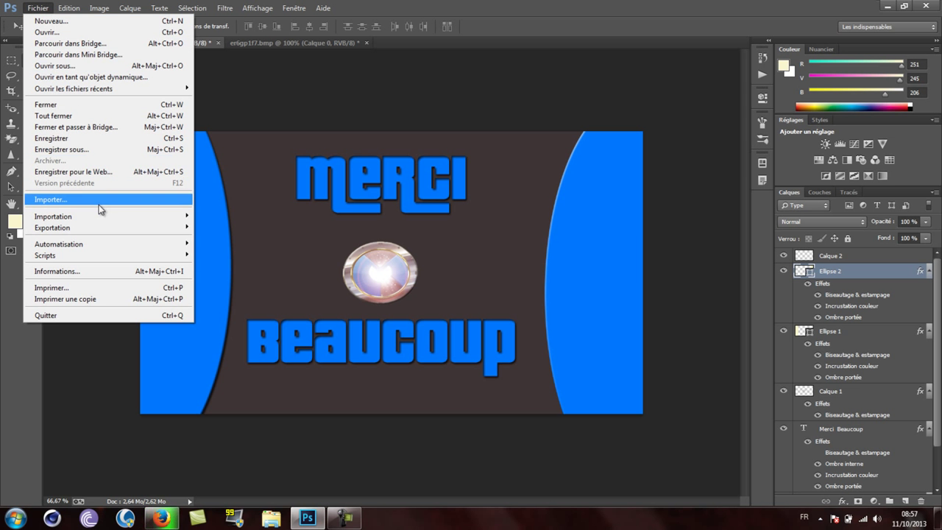
pyautogui.click(99, 203)
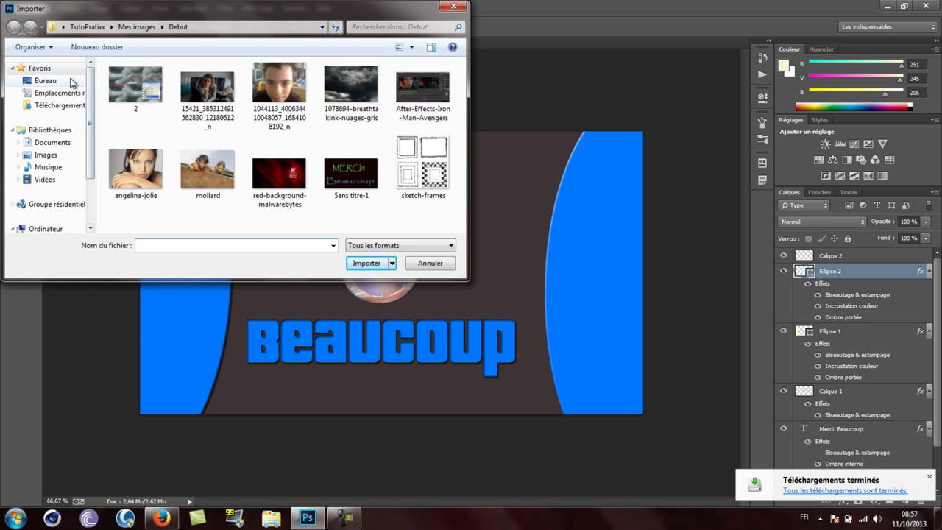
pyautogui.click(46, 80)
pyautogui.moveTo(461, 83)
pyautogui.mouseDown()
pyautogui.moveTo(478, 139)
pyautogui.moveTo(469, 171)
pyautogui.mouseUp()
pyautogui.click(362, 131)
pyautogui.click(366, 262)
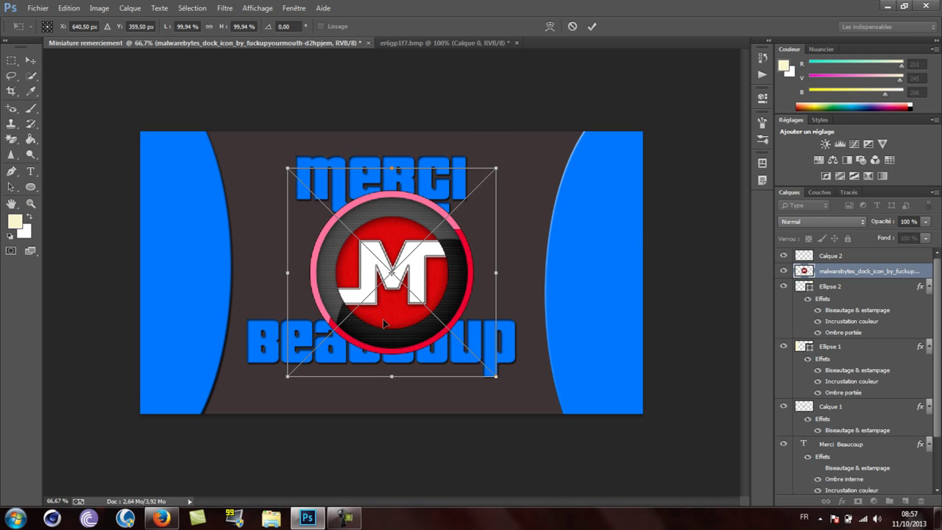
# - Rotate the Malwarebytes icon about -7.63° and move it into the bottom-right corner
pyautogui.moveTo(383, 319)
pyautogui.mouseDown()
pyautogui.moveTo(283, 463)
pyautogui.moveTo(591, 437)
pyautogui.moveTo(580, 470)
pyautogui.mouseUp()
pyautogui.moveTo(481, 275); pyautogui.dragTo(479, 292)
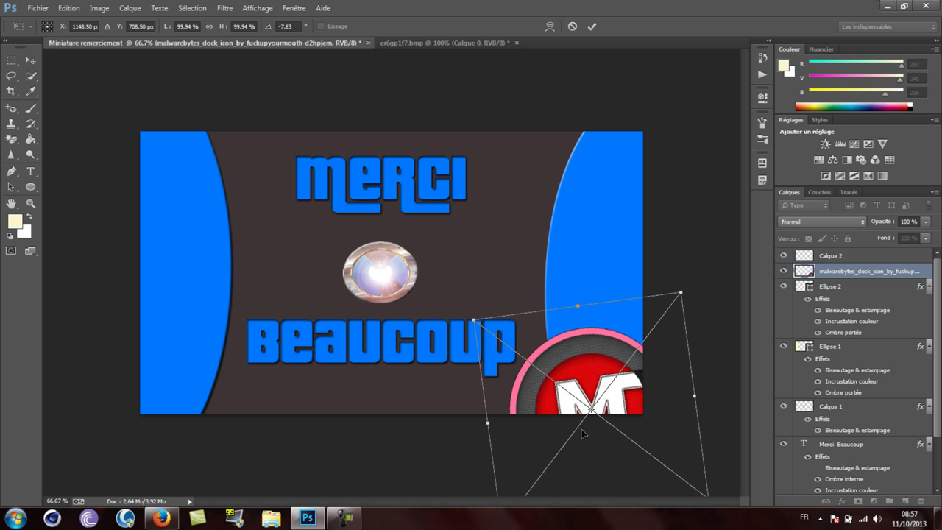
pyautogui.moveTo(582, 429)
pyautogui.mouseDown()
pyautogui.moveTo(569, 429)
pyautogui.moveTo(577, 418)
pyautogui.mouseUp()
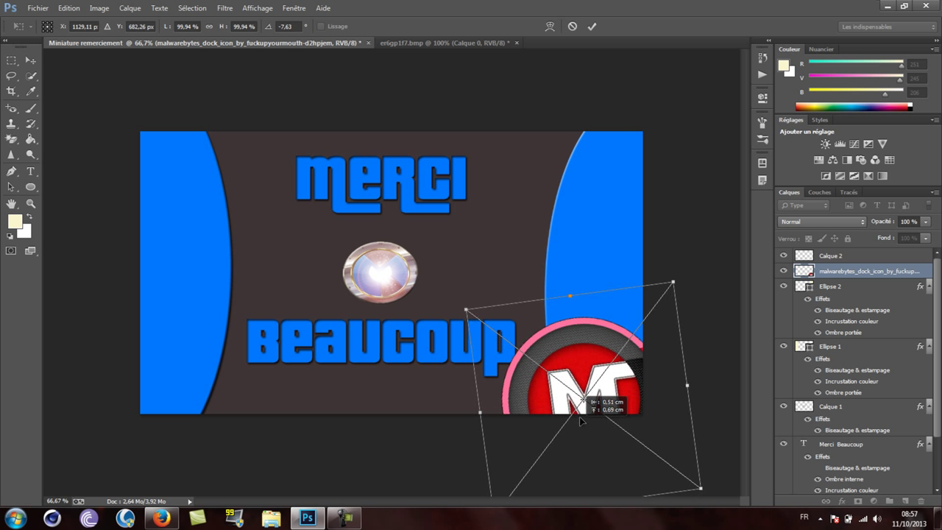
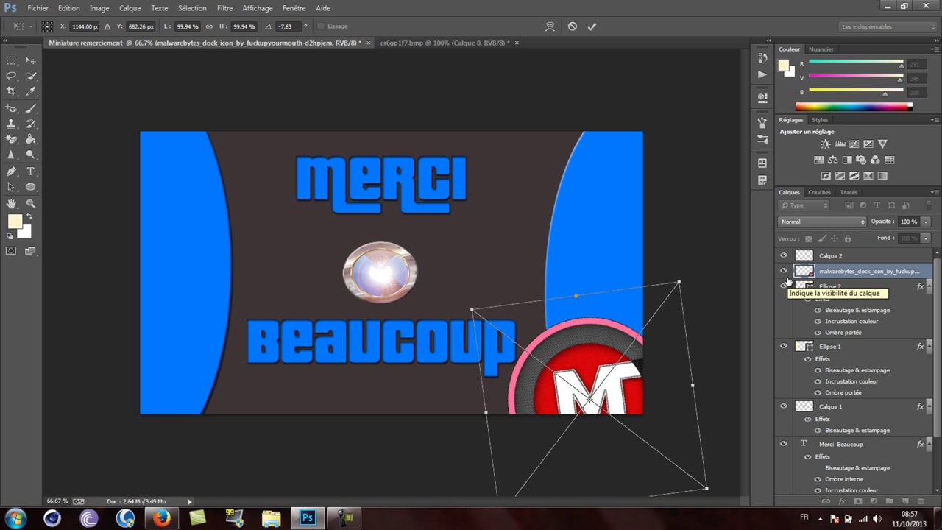
# - Commit the icon's transform, tuck it behind the right blue arc and nudge it left
pyautogui.click(591, 26)
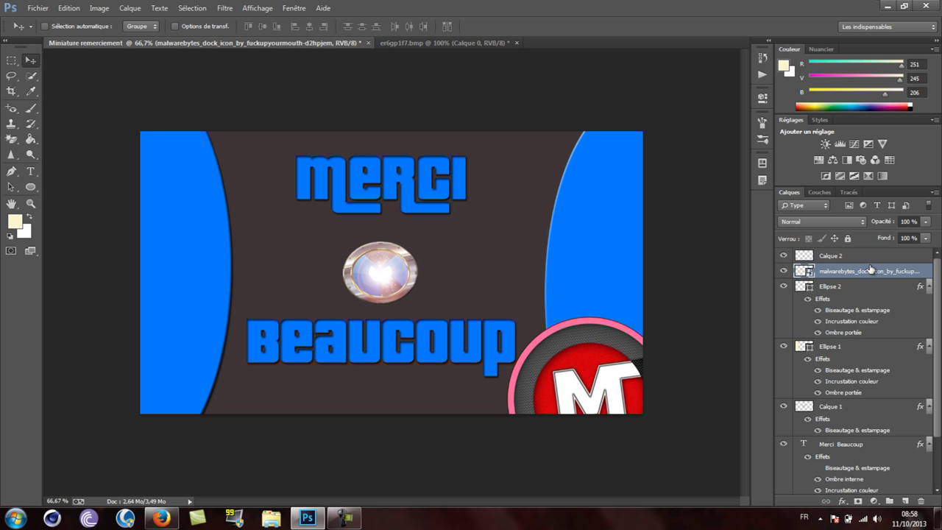
pyautogui.moveTo(870, 269); pyautogui.dragTo(864, 340)
pyautogui.moveTo(863, 340); pyautogui.dragTo(869, 357)
pyautogui.moveTo(529, 394)
pyautogui.mouseDown()
pyautogui.moveTo(494, 400)
pyautogui.moveTo(498, 434)
pyautogui.moveTo(484, 404)
pyautogui.mouseUp()
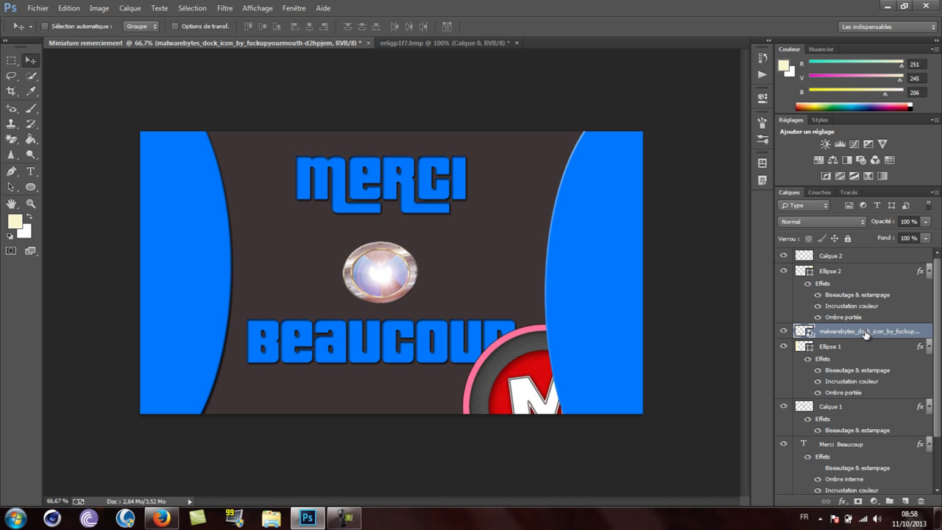
# - Move the icon layer below the Merci Beaucoup text and Alt-drag a copy to the left
pyautogui.moveTo(865, 333); pyautogui.dragTo(867, 424)
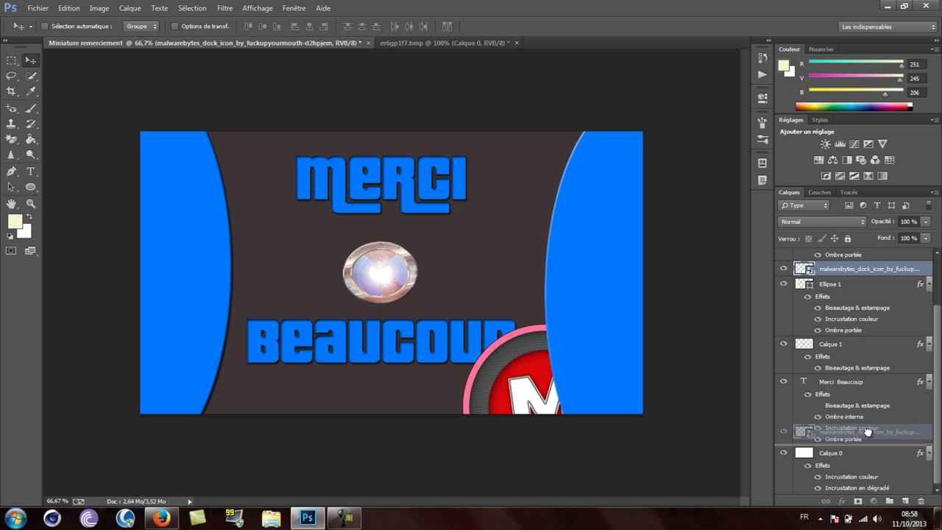
pyautogui.moveTo(867, 424); pyautogui.dragTo(869, 436)
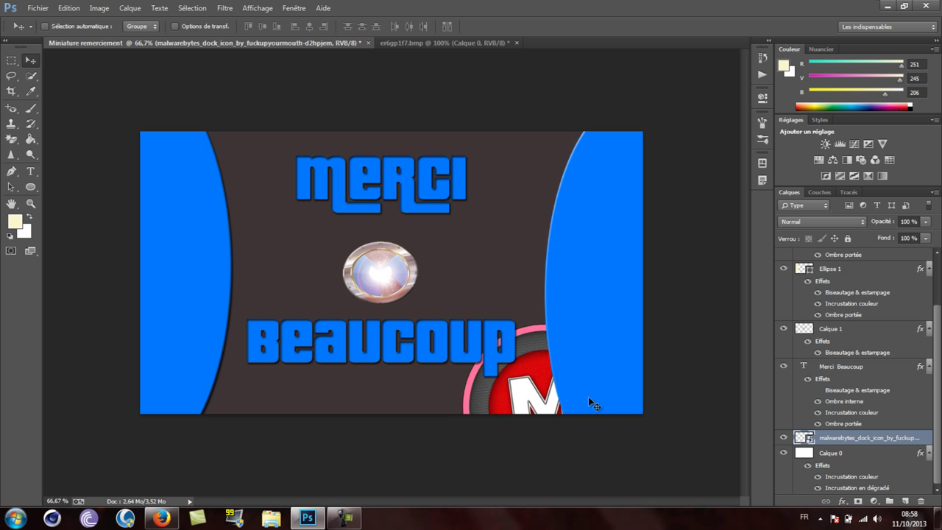
pyautogui.moveTo(579, 396); pyautogui.dragTo(362, 407)
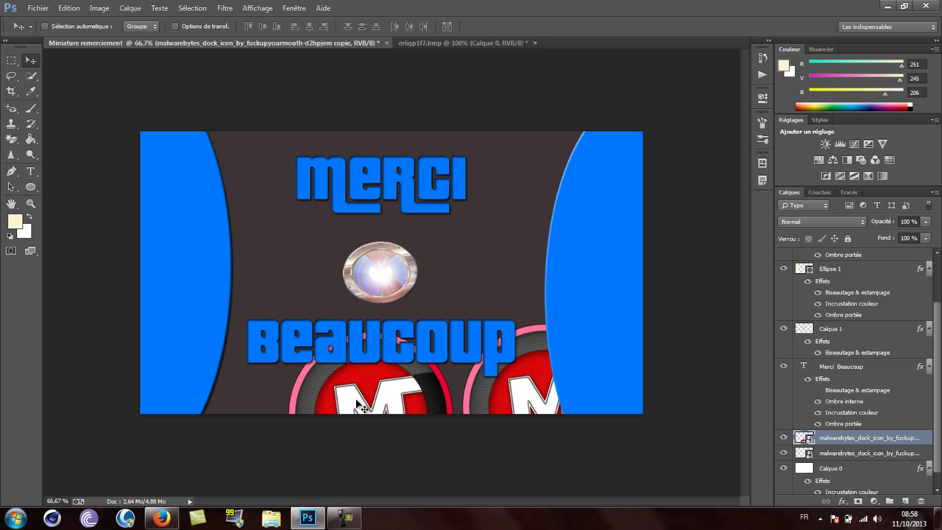
# - Flip the icon copy horizontally, rotate it about 19° and set it in the bottom-left corner
pyautogui.hotkey('ctrl', 't')
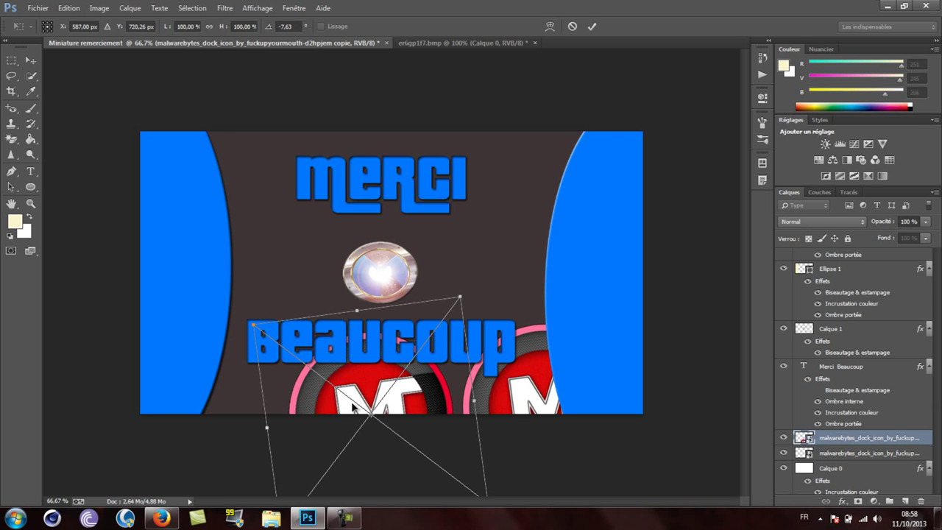
pyautogui.moveTo(274, 430); pyautogui.dragTo(500, 439)
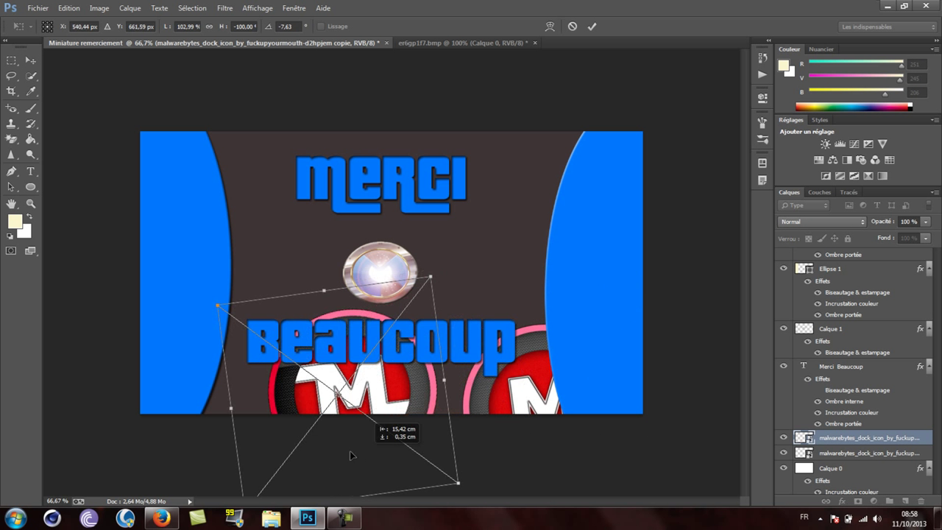
pyautogui.moveTo(501, 440); pyautogui.dragTo(324, 441)
pyautogui.moveTo(441, 243)
pyautogui.mouseDown()
pyautogui.moveTo(469, 275)
pyautogui.moveTo(480, 324)
pyautogui.mouseUp()
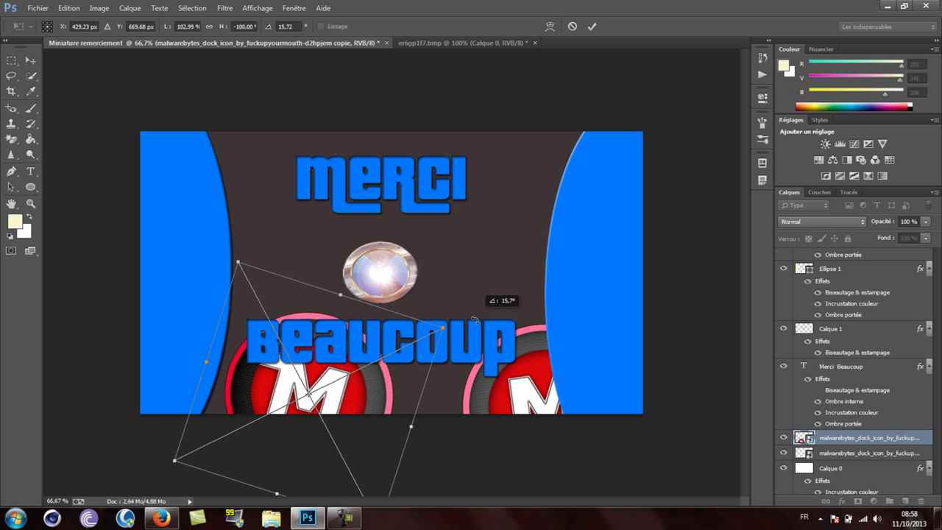
pyautogui.moveTo(370, 417); pyautogui.dragTo(293, 442)
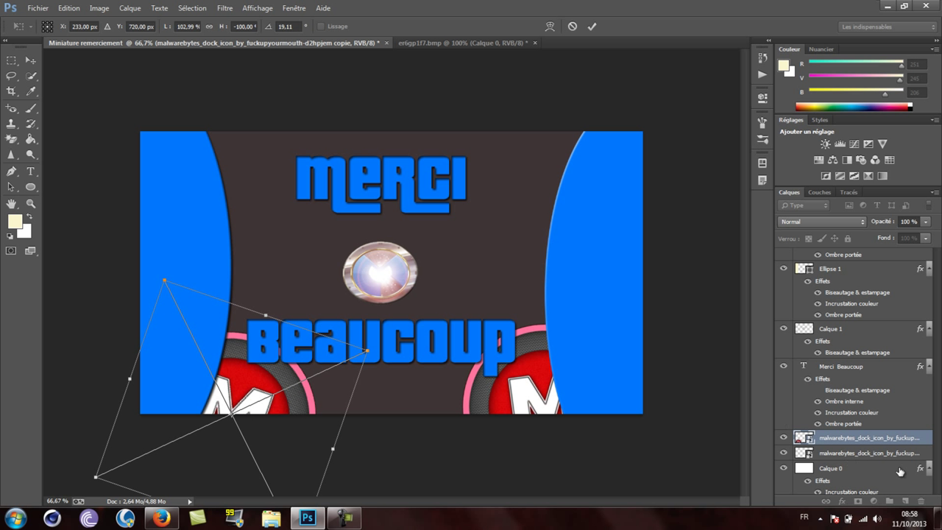
pyautogui.click(591, 26)
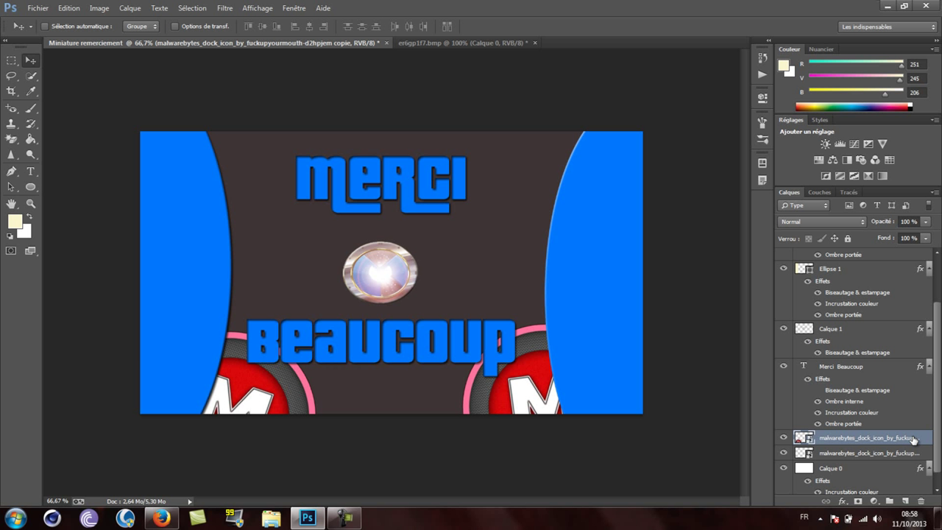
# - Raise the icon copy above Calque 1 and move it to the top-left corner beside Merci
pyautogui.moveTo(913, 439); pyautogui.dragTo(912, 360)
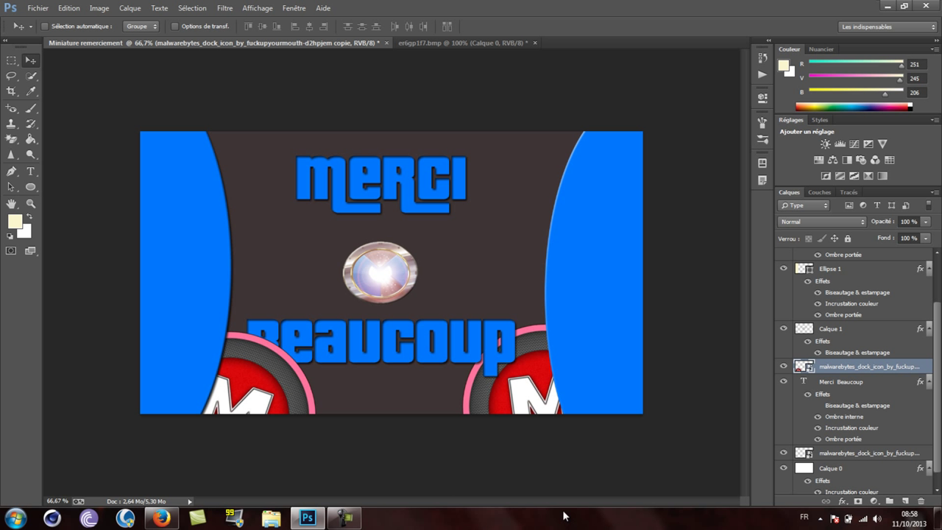
pyautogui.moveTo(860, 367)
pyautogui.mouseDown()
pyautogui.moveTo(859, 267)
pyautogui.moveTo(890, 337)
pyautogui.mouseUp()
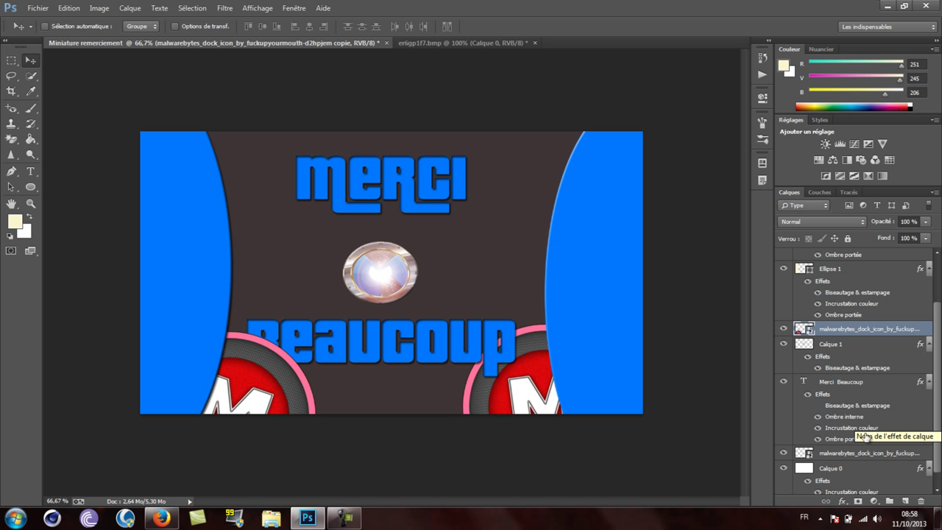
pyautogui.moveTo(279, 404)
pyautogui.mouseDown()
pyautogui.moveTo(314, 410)
pyautogui.moveTo(247, 168)
pyautogui.moveTo(258, 190)
pyautogui.mouseUp()
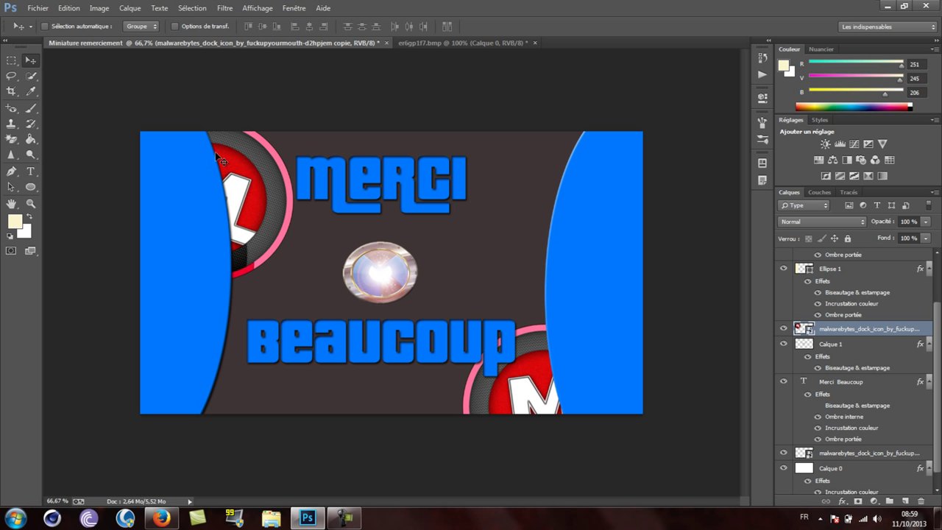
pyautogui.doubleClick(914, 329)
pyautogui.press('Return')
# - Add Biseautage & estampage and Ombre portée styles to the mirrored icon copy
pyautogui.doubleClick(913, 328)
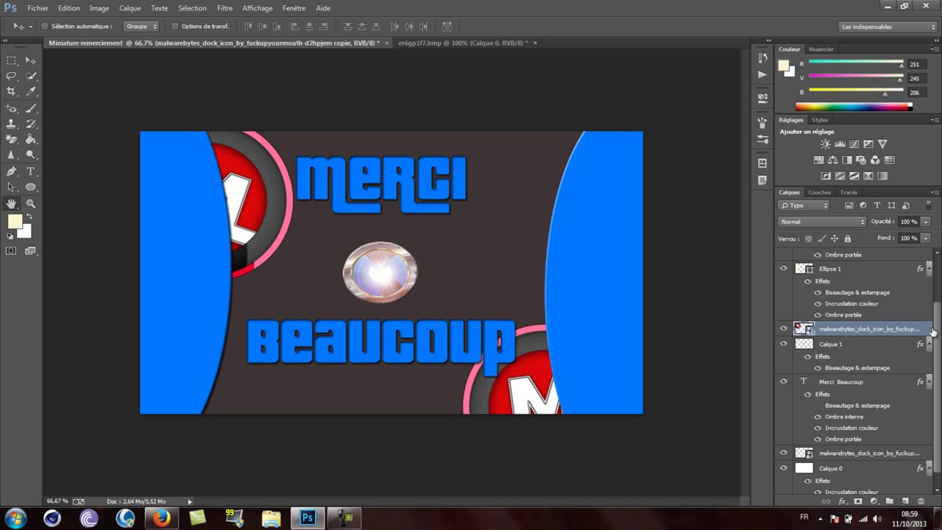
pyautogui.click(230, 278)
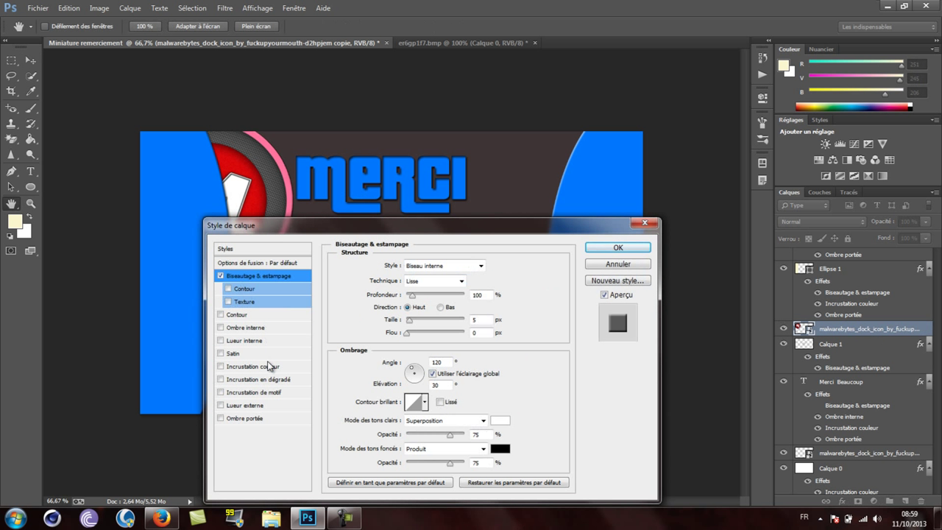
pyautogui.click(245, 418)
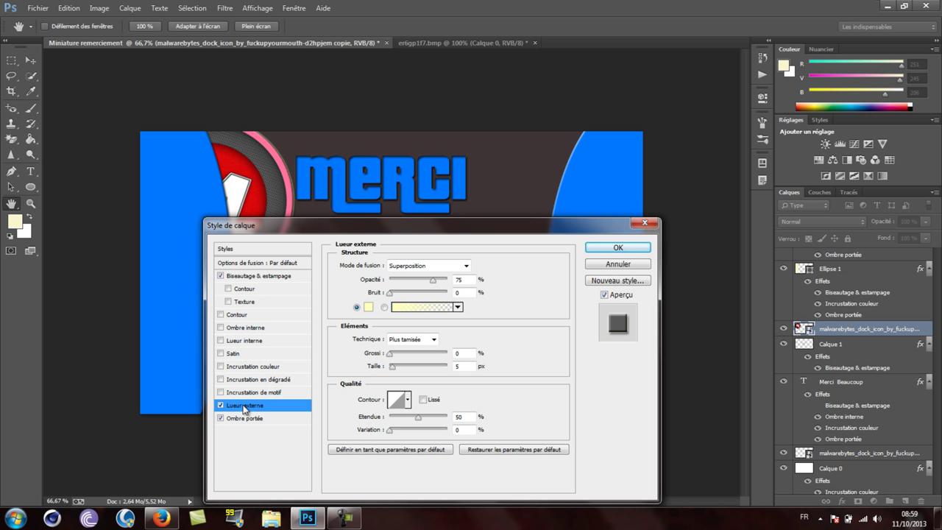
pyautogui.click(631, 248)
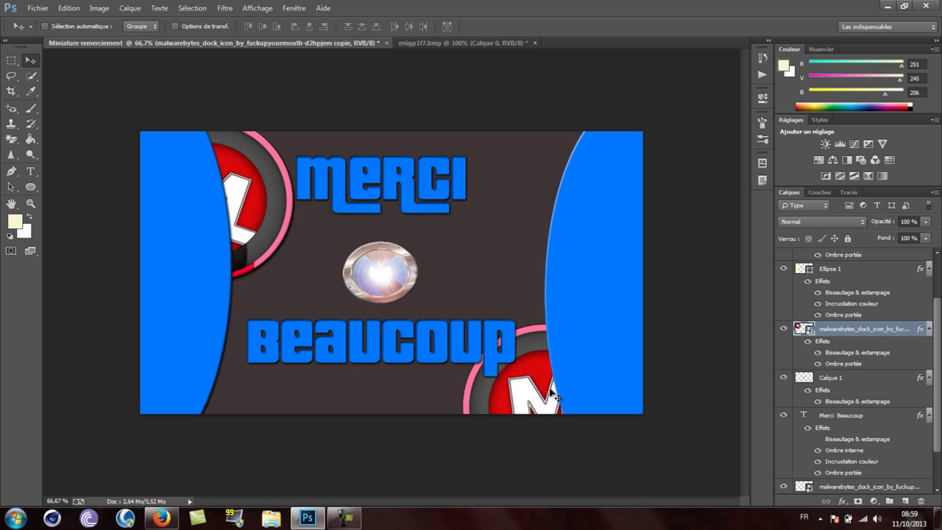
pyautogui.scroll(2, 876, 290)
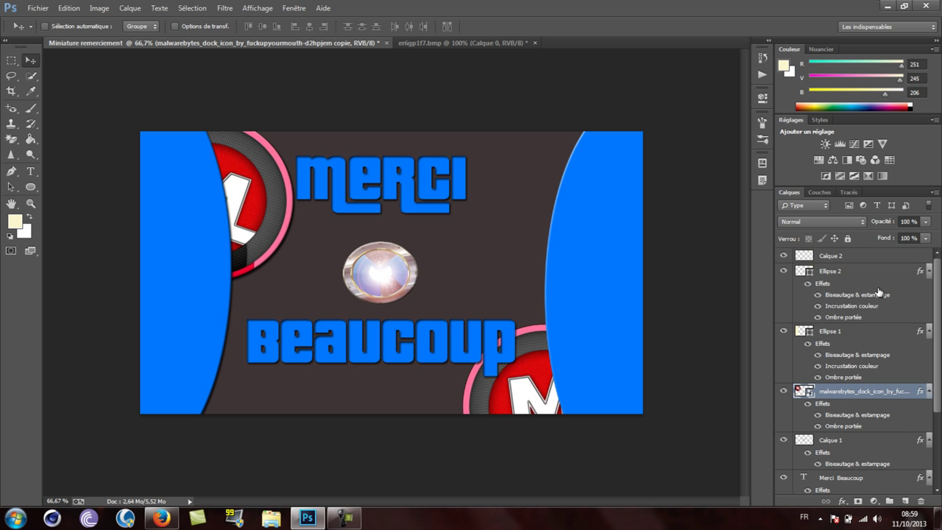
pyautogui.scroll(-2, 880, 298)
pyautogui.scroll(-1, 883, 330)
pyautogui.scroll(1, 887, 338)
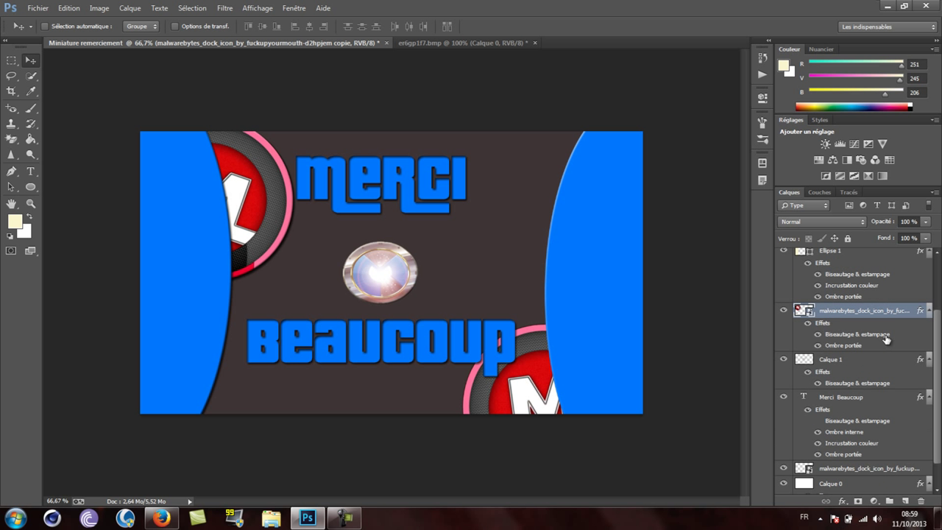
# - Apply the same bevel and drop shadow to the lower Malwarebytes icon layer
pyautogui.doubleClick(923, 469)
pyautogui.doubleClick(924, 470)
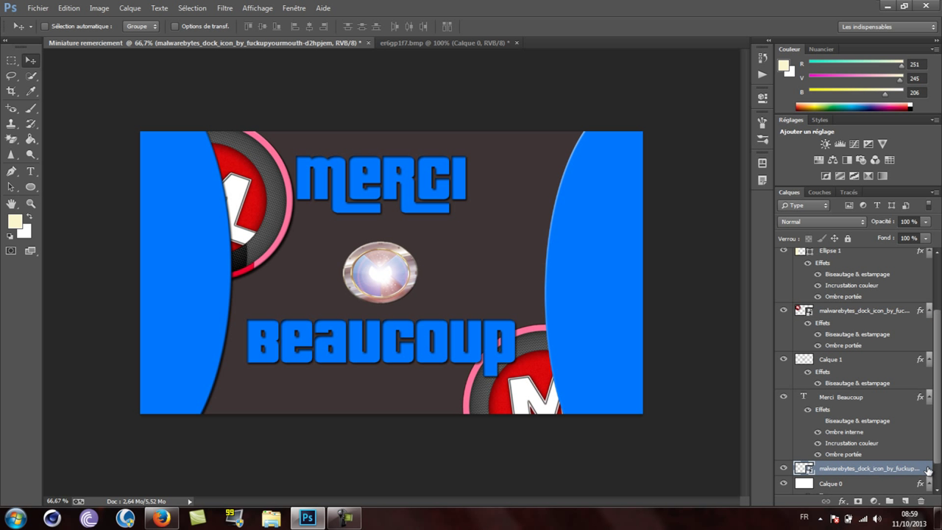
pyautogui.click(220, 276)
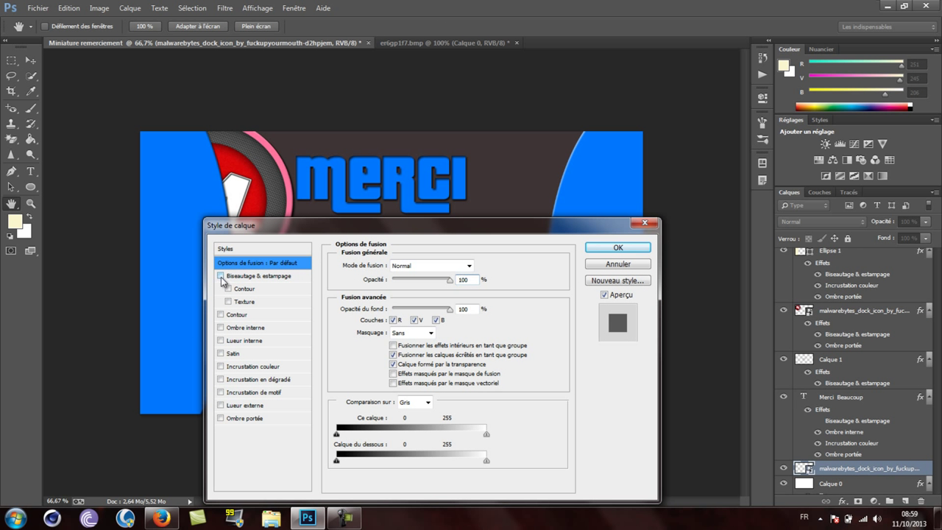
pyautogui.click(221, 419)
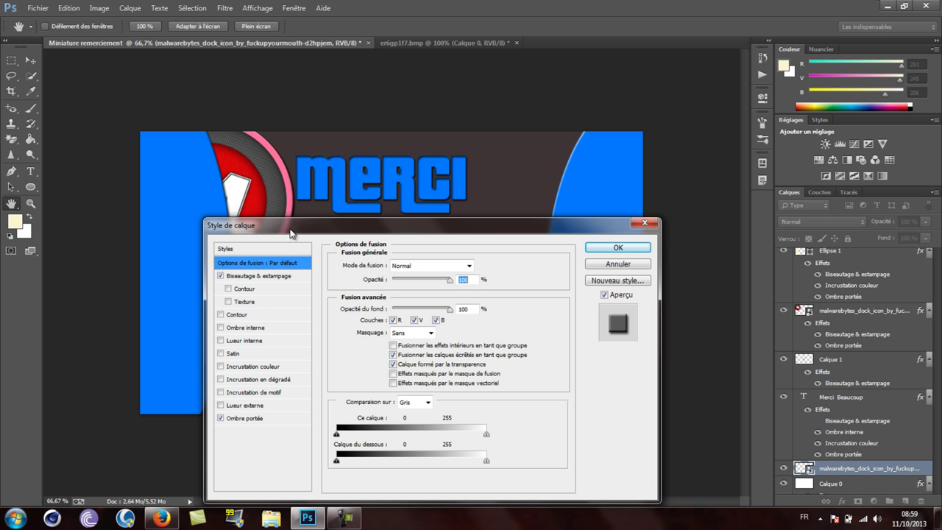
pyautogui.moveTo(291, 228); pyautogui.dragTo(197, 513)
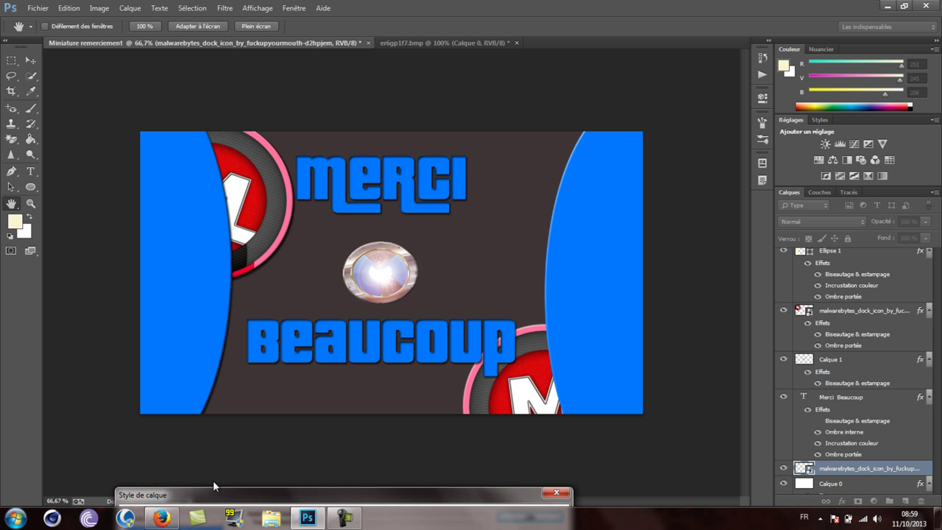
pyautogui.moveTo(198, 506)
pyautogui.mouseDown()
pyautogui.moveTo(336, 251)
pyautogui.moveTo(337, 221)
pyautogui.mouseUp()
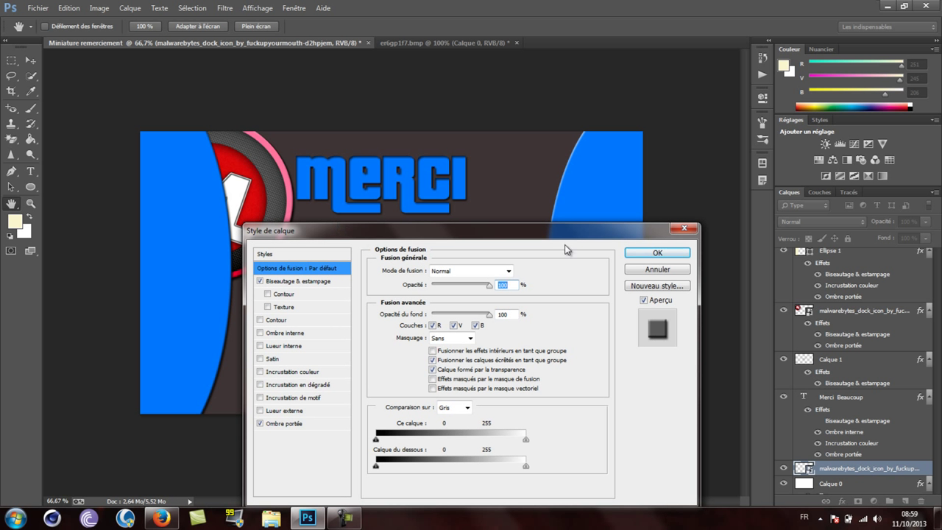
pyautogui.click(635, 252)
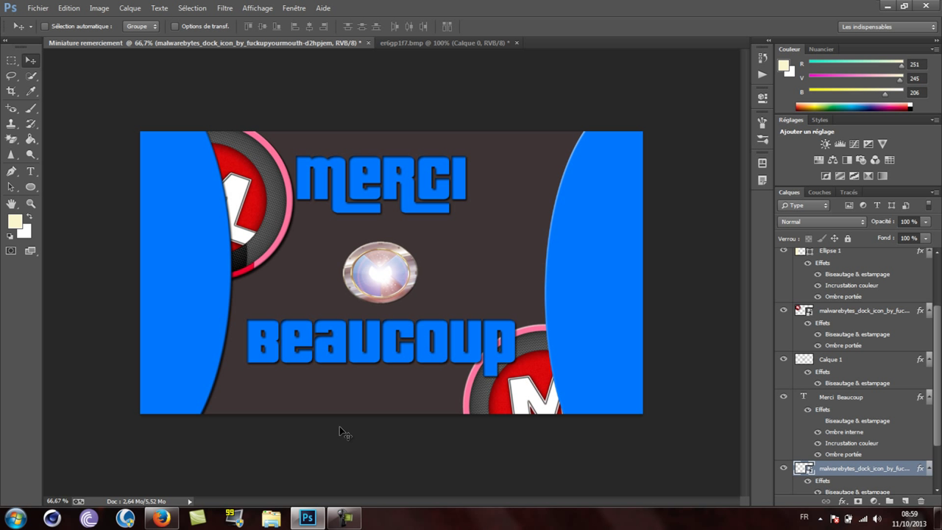
pyautogui.scroll(2, 937, 319)
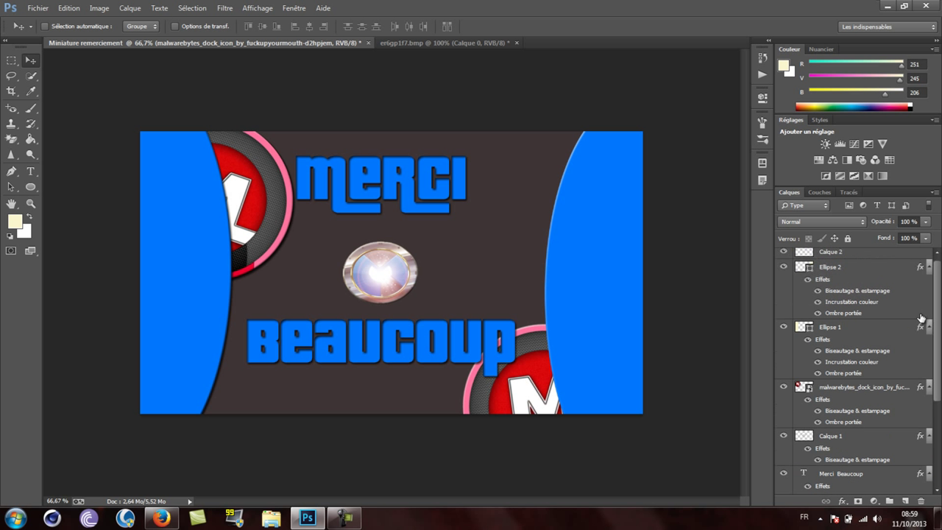
pyautogui.scroll(-2, 887, 421)
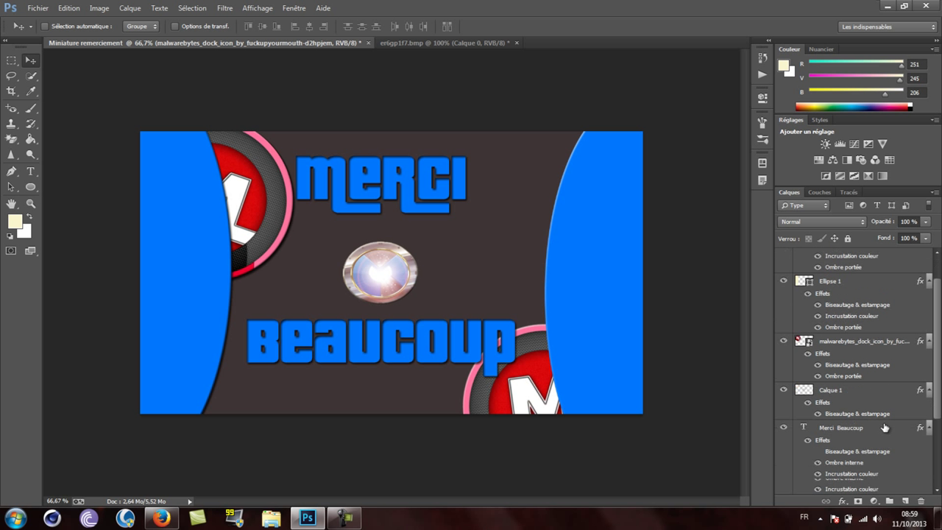
pyautogui.doubleClick(880, 428)
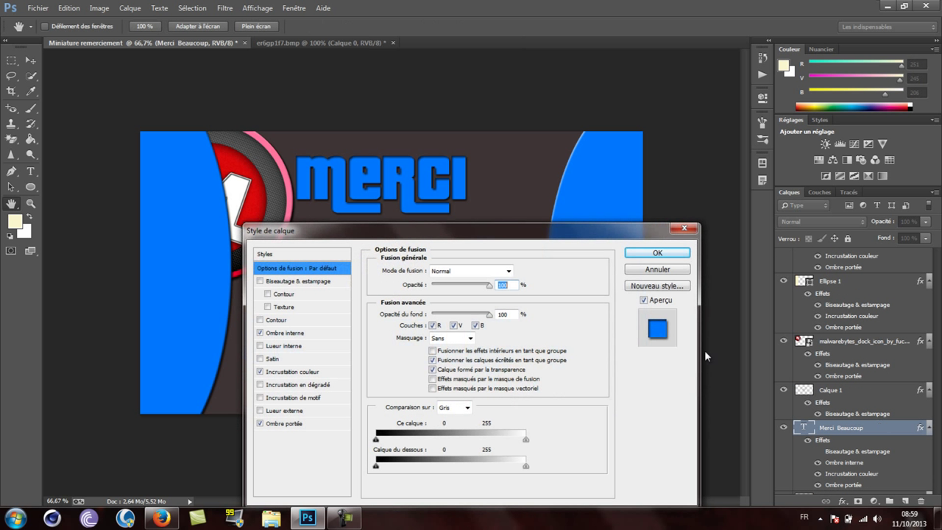
pyautogui.click(298, 281)
pyautogui.moveTo(336, 235)
pyautogui.mouseDown()
pyautogui.moveTo(655, 506)
pyautogui.moveTo(609, 329)
pyautogui.moveTo(319, 376)
pyautogui.mouseUp()
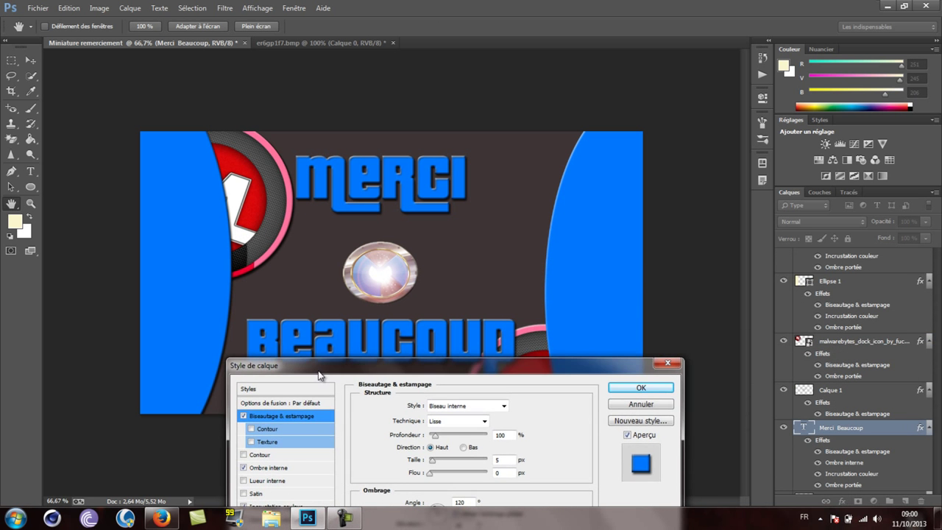
pyautogui.click(640, 387)
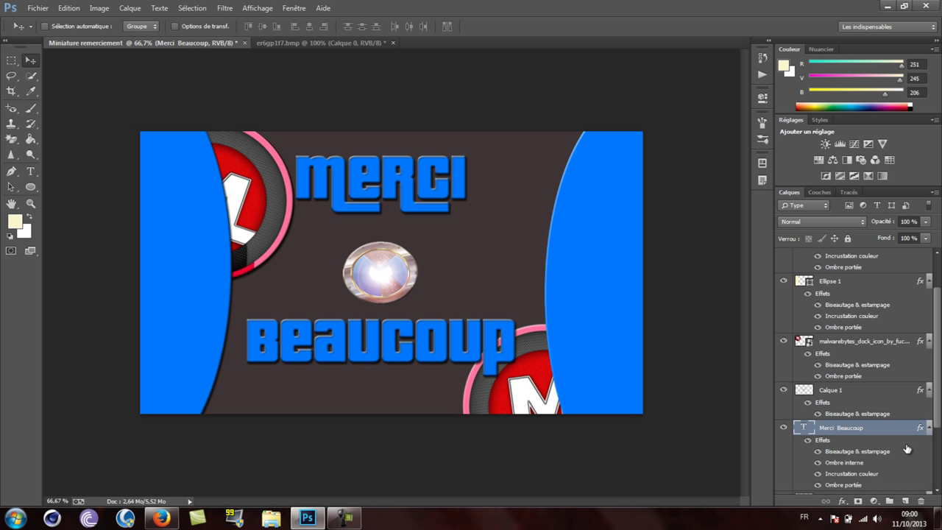
pyautogui.scroll(1, 865, 334)
# - Select the Calque 1 orb layer and delete it
pyautogui.scroll(1, 868, 338)
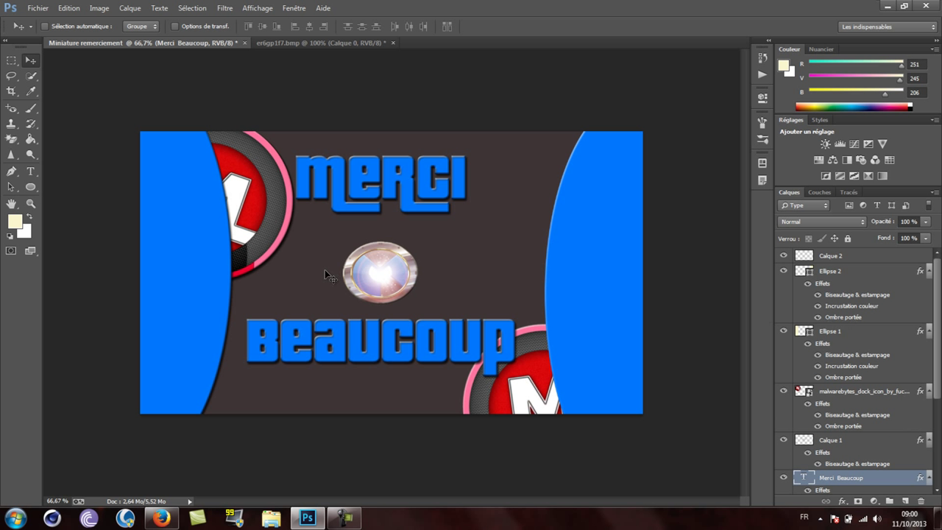
pyautogui.scroll(-1, 833, 413)
pyautogui.scroll(-4, 832, 414)
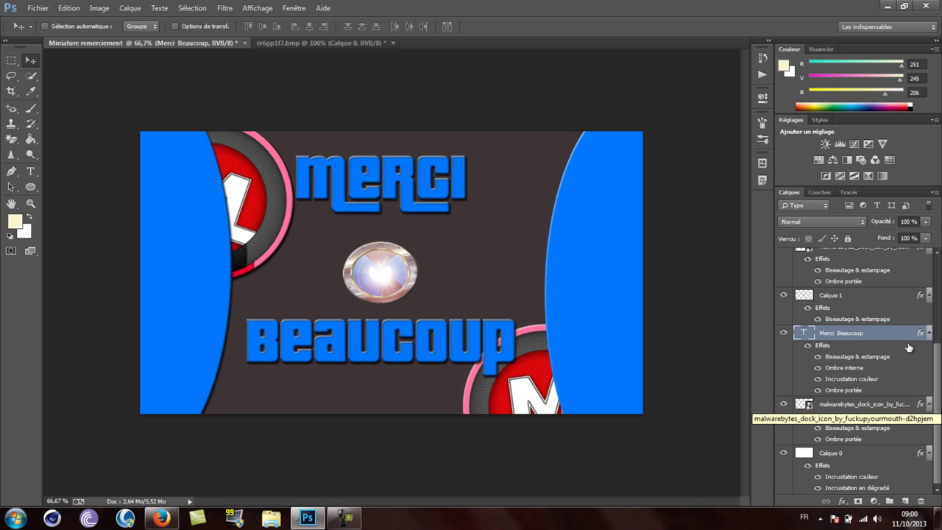
pyautogui.click(892, 297)
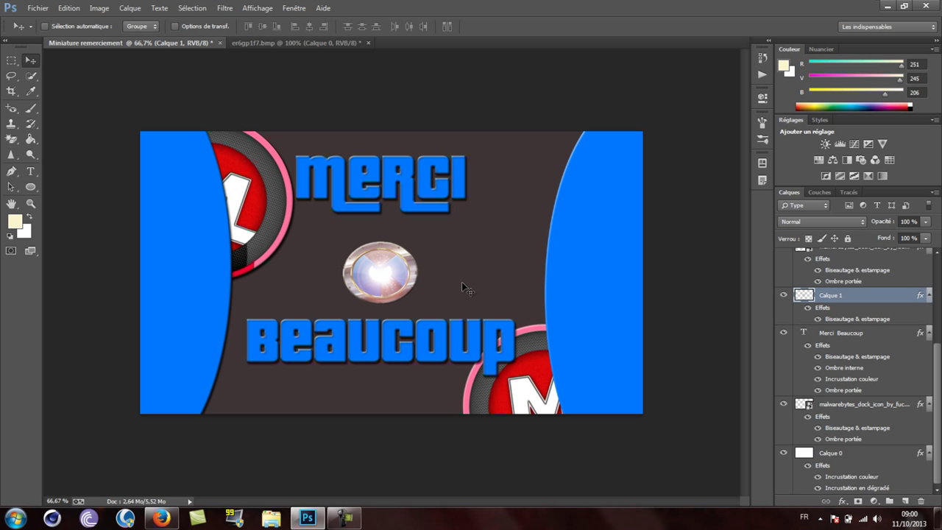
pyautogui.click(817, 318)
pyautogui.press('Delete')
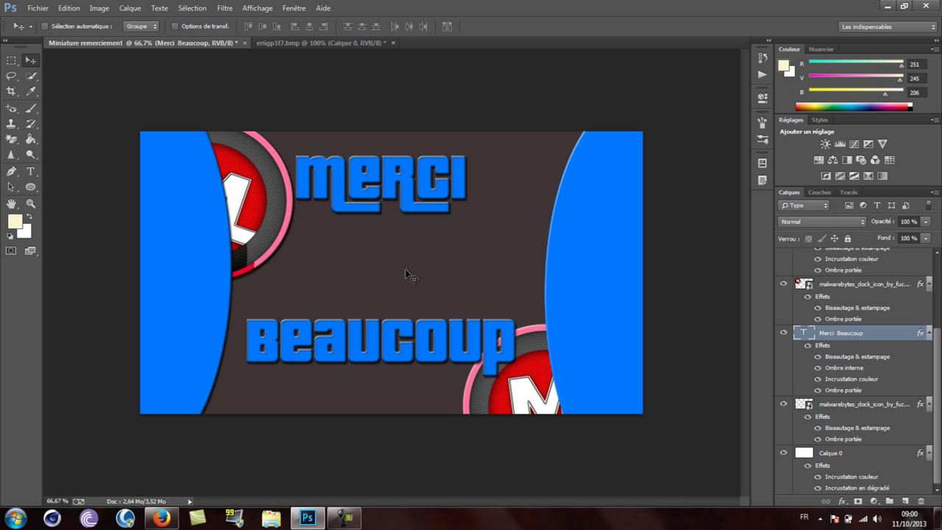
# - Remove the empty middle text line so Beaucoup sits directly under Merci, restoring the lost 'i'
pyautogui.click(30, 171)
pyautogui.click(355, 258)
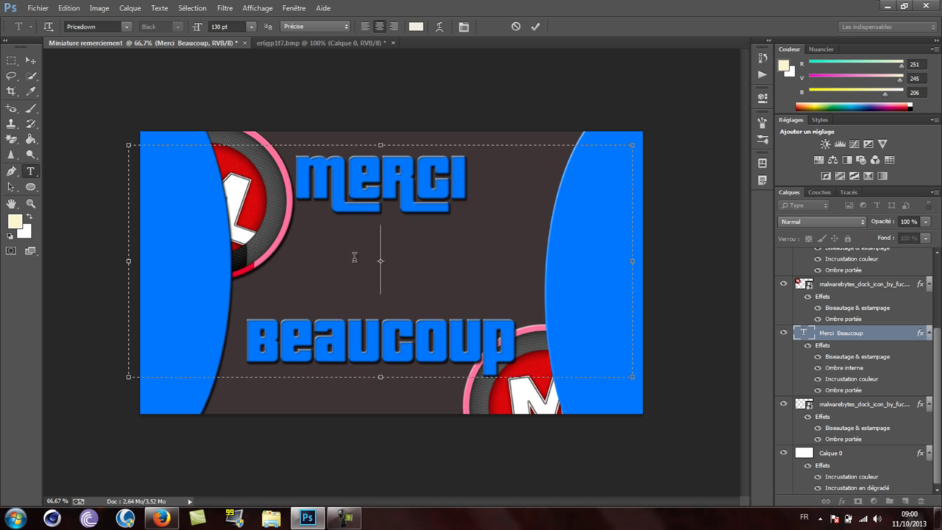
pyautogui.write('_')
pyautogui.write('_____')
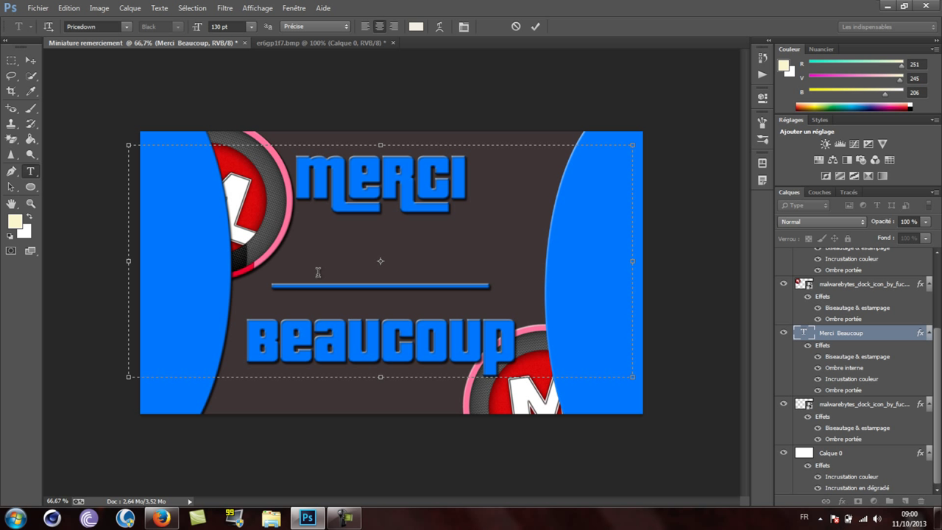
pyautogui.press('Up')
pyautogui.press('Right')
pyautogui.press('Right')
pyautogui.press('Right')
pyautogui.press('Right')
pyautogui.press('Right')
pyautogui.press('BackSpace')
pyautogui.press('BackSpace')
pyautogui.press('BackSpace')
pyautogui.press('BackSpace')
pyautogui.press('BackSpace')
pyautogui.press('BackSpace')
pyautogui.press('BackSpace')
pyautogui.write('i')
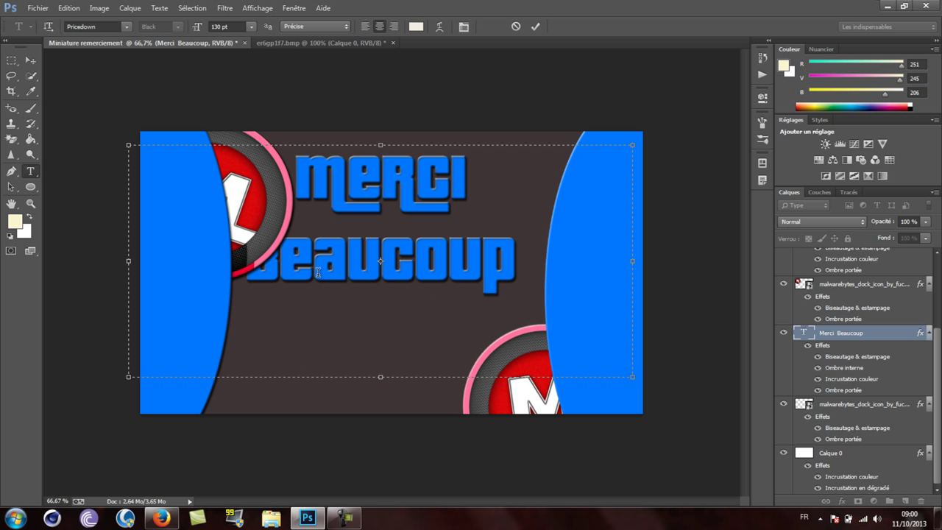
# - Drag the Merci Beaucoup text block lower and slightly right
pyautogui.click(36, 59)
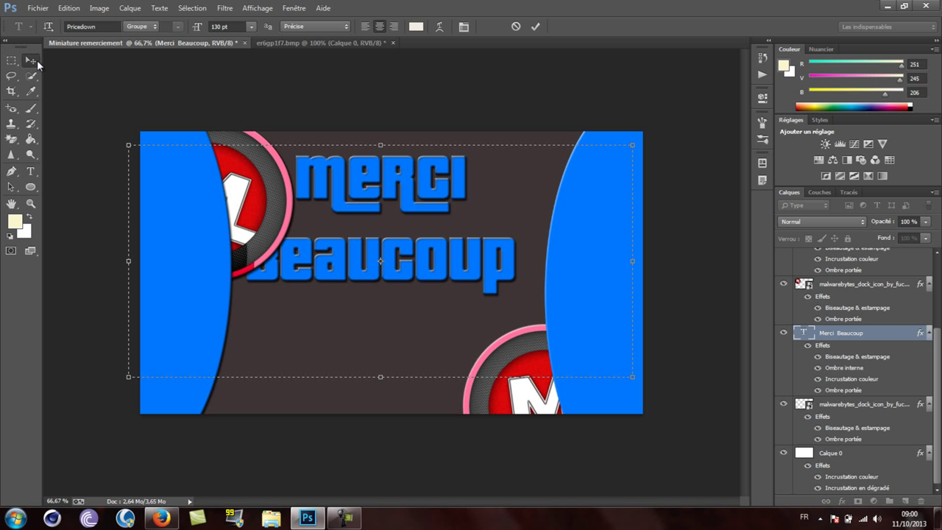
pyautogui.moveTo(415, 197); pyautogui.dragTo(423, 233)
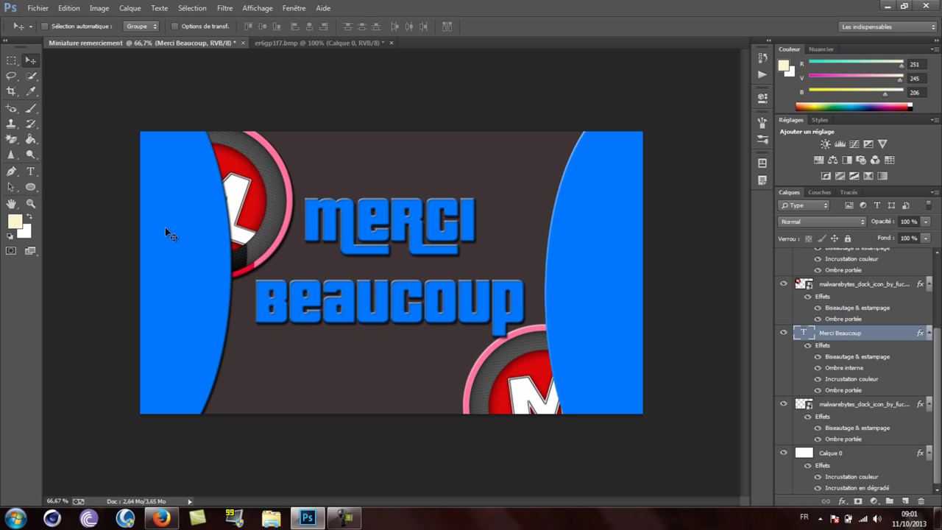
pyautogui.scroll(3, 883, 352)
pyautogui.scroll(2, 877, 328)
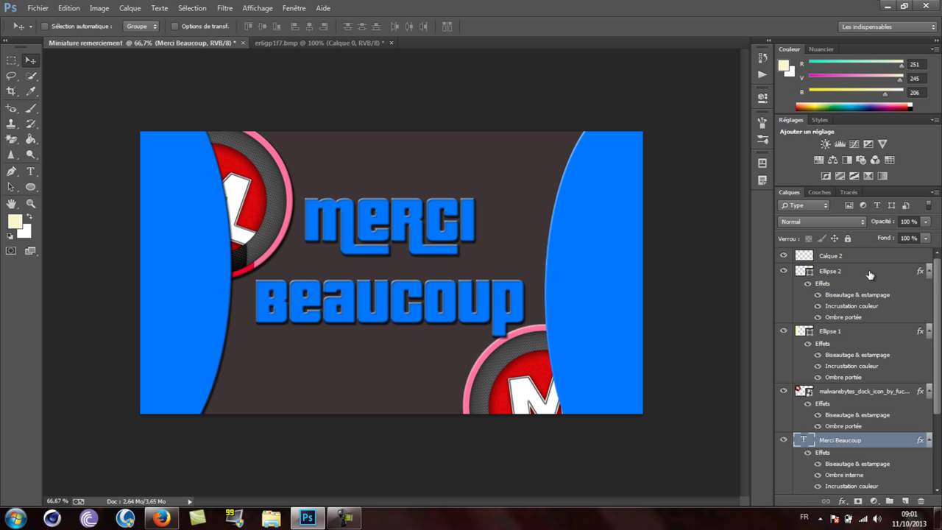
# - Give Ellipse 1 an Incrustation couleur overlay in dark teal 2d4d4d
pyautogui.doubleClick(881, 330)
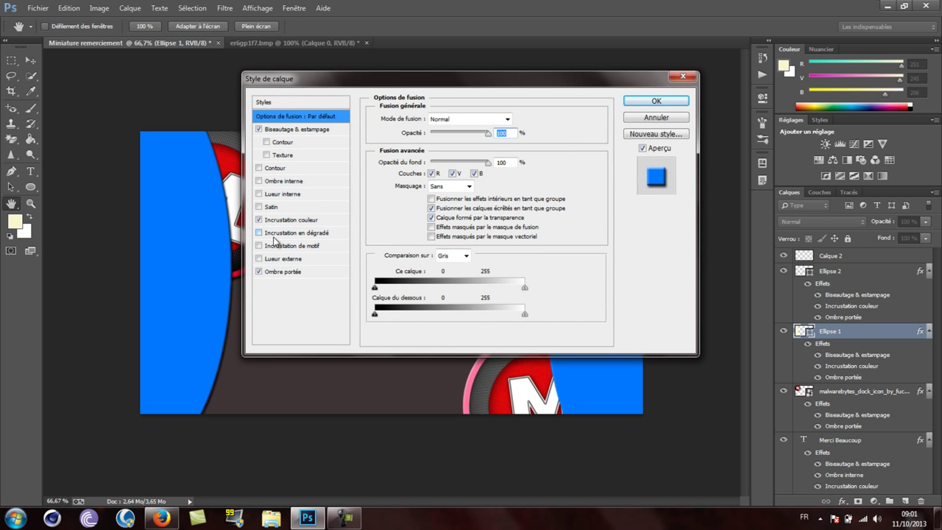
pyautogui.click(291, 219)
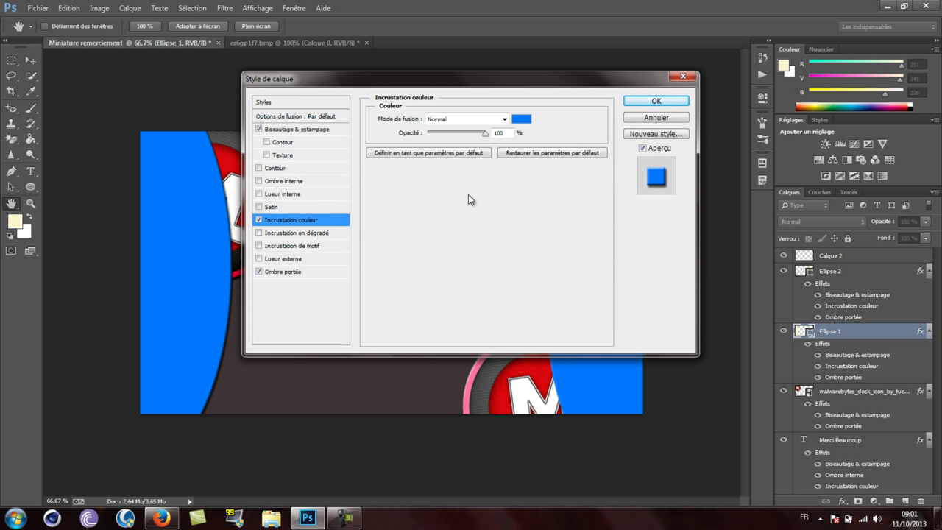
pyautogui.click(523, 120)
pyautogui.moveTo(665, 353)
pyautogui.mouseDown()
pyautogui.moveTo(638, 318)
pyautogui.moveTo(640, 303)
pyautogui.mouseUp()
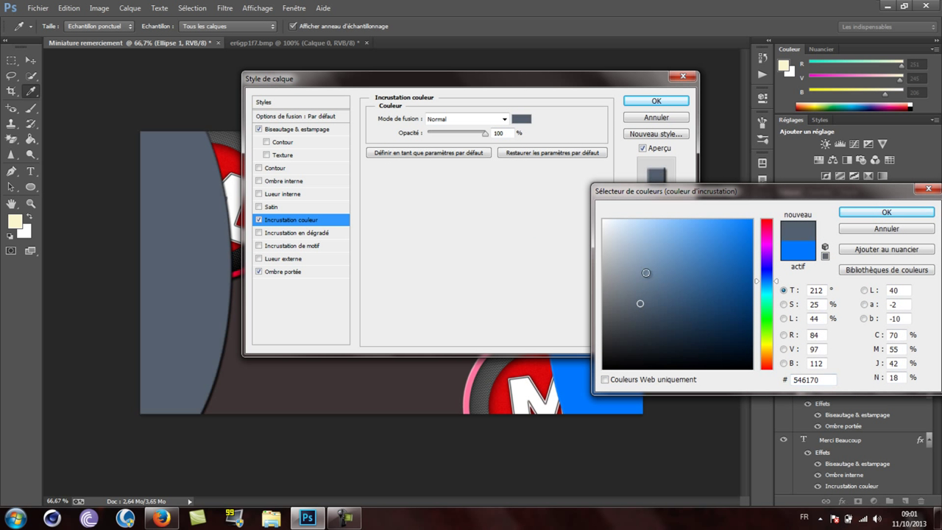
pyautogui.click(765, 323)
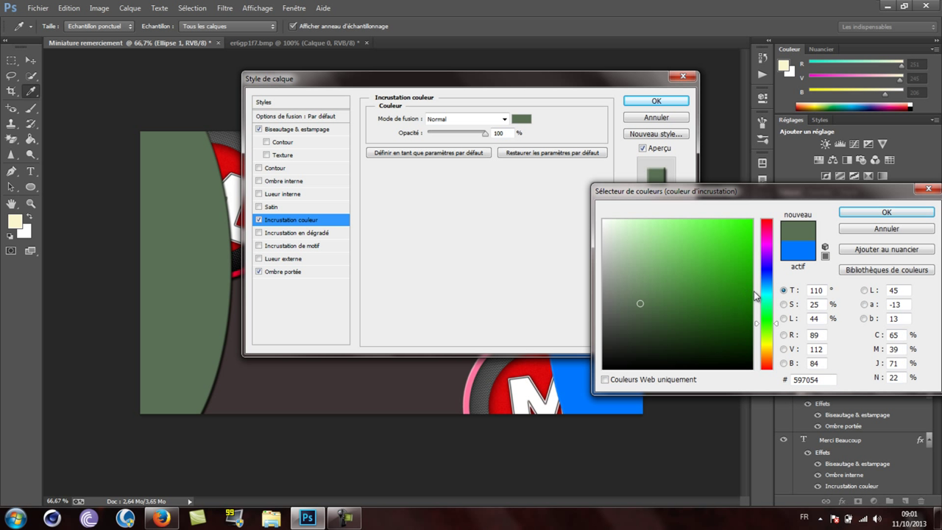
pyautogui.click(771, 296)
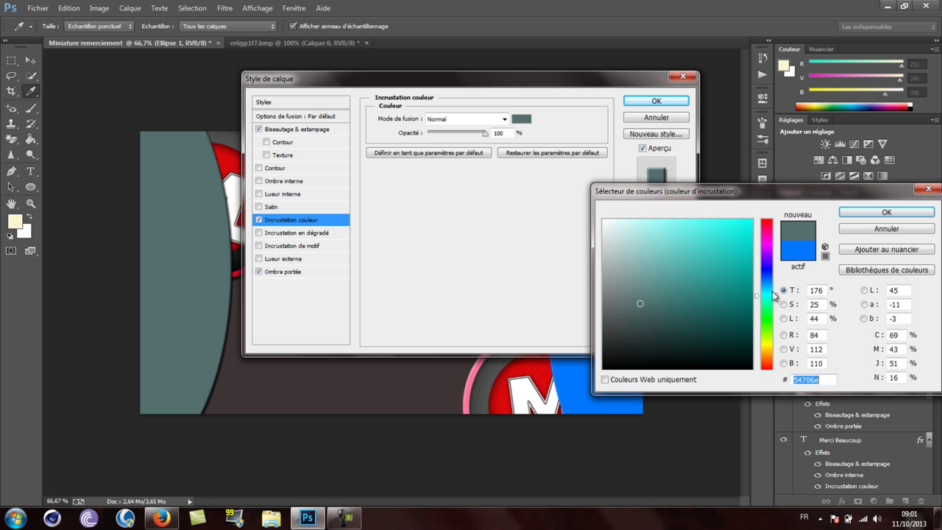
pyautogui.write('00fcff')
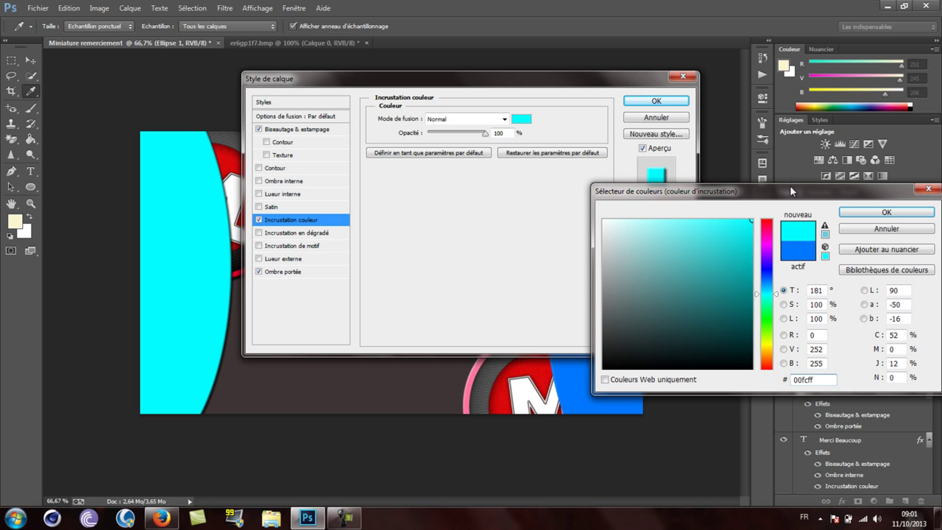
pyautogui.moveTo(706, 288); pyautogui.dragTo(665, 324)
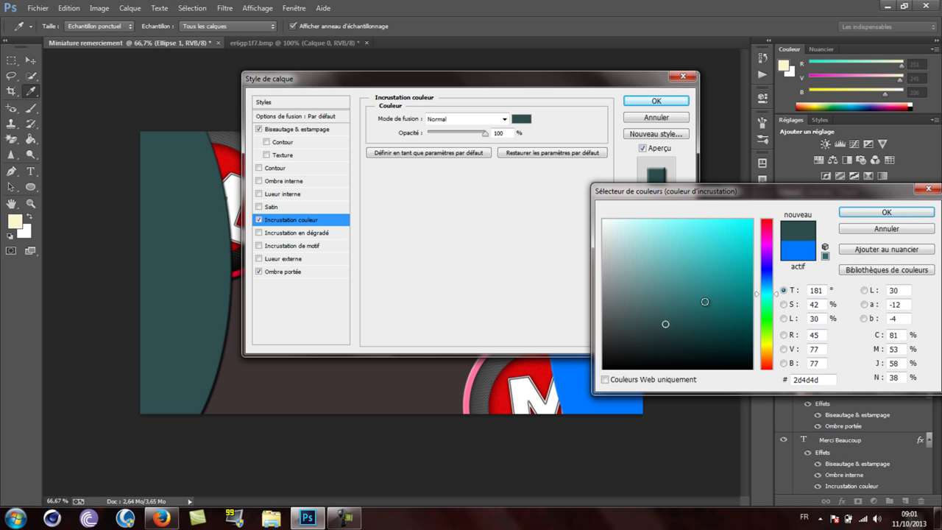
pyautogui.click(873, 211)
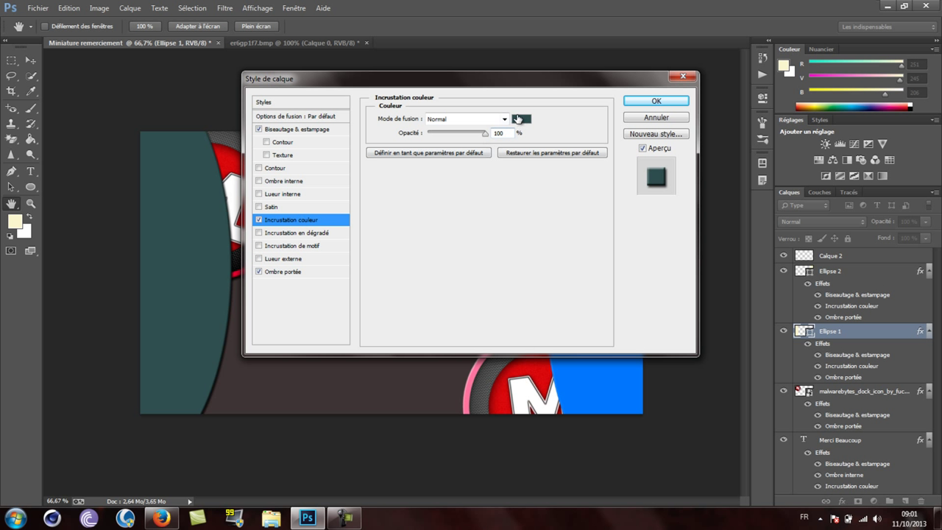
# - Copy the 2d4d4d hex value from the picker and apply Ellipse 1's style
pyautogui.click(518, 118)
pyautogui.rightClick(814, 377)
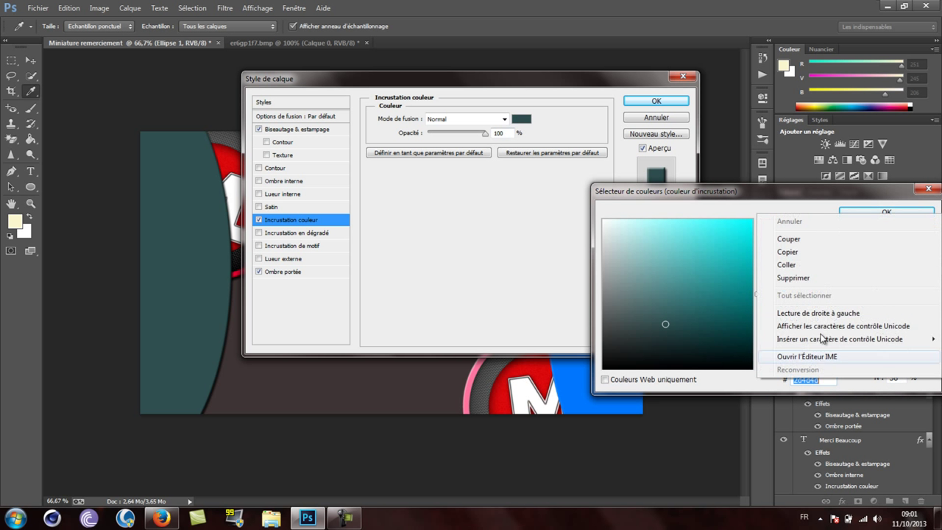
pyautogui.click(820, 251)
pyautogui.click(902, 211)
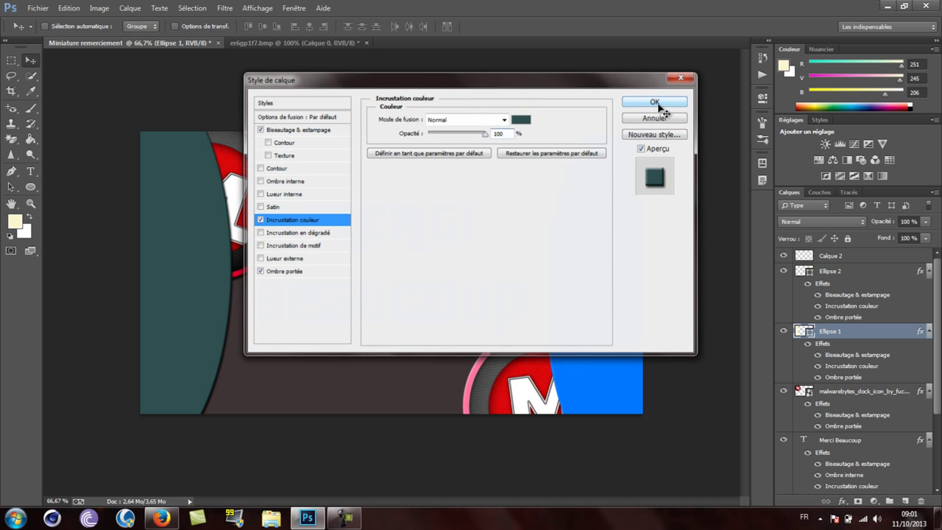
pyautogui.click(656, 98)
# - Paste 2d4d4d into Ellipse 2's colour overlay so the right arc matches the left
pyautogui.doubleClick(886, 274)
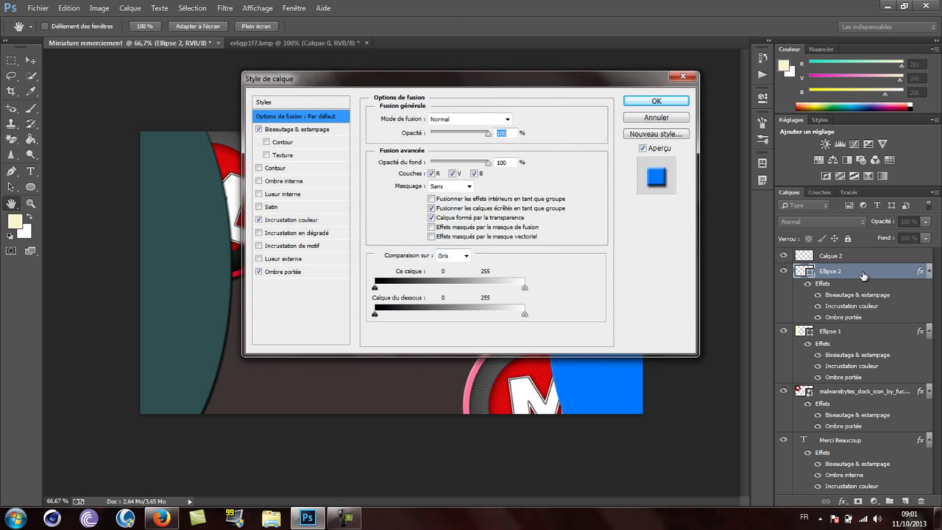
pyautogui.click(283, 223)
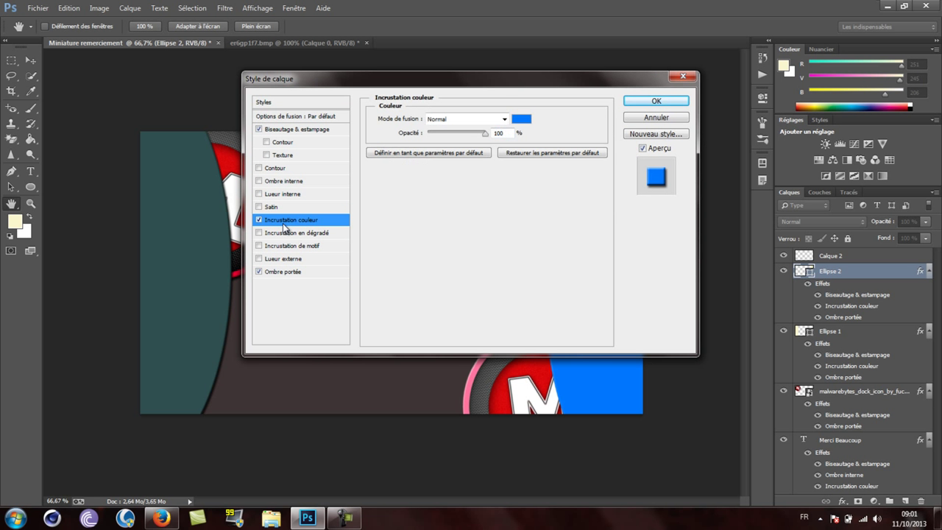
pyautogui.click(521, 120)
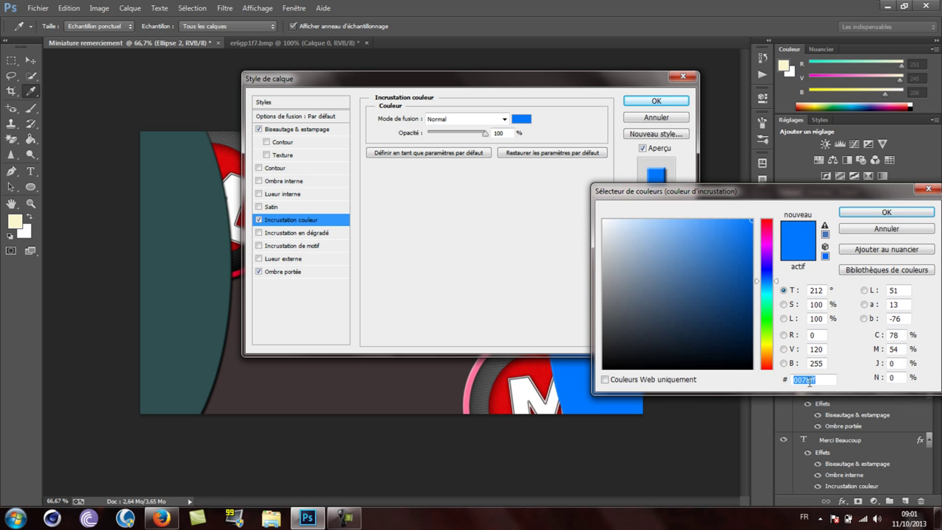
pyautogui.rightClick(813, 379)
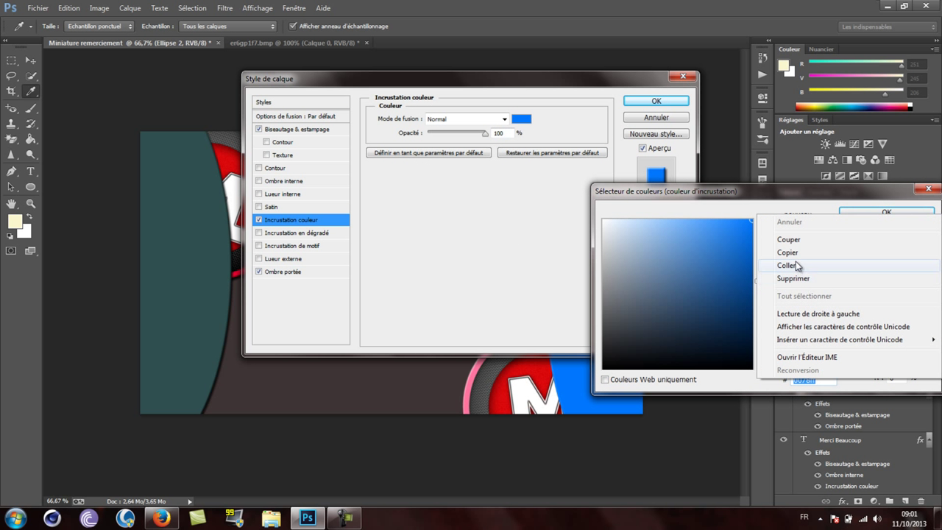
pyautogui.click(605, 381)
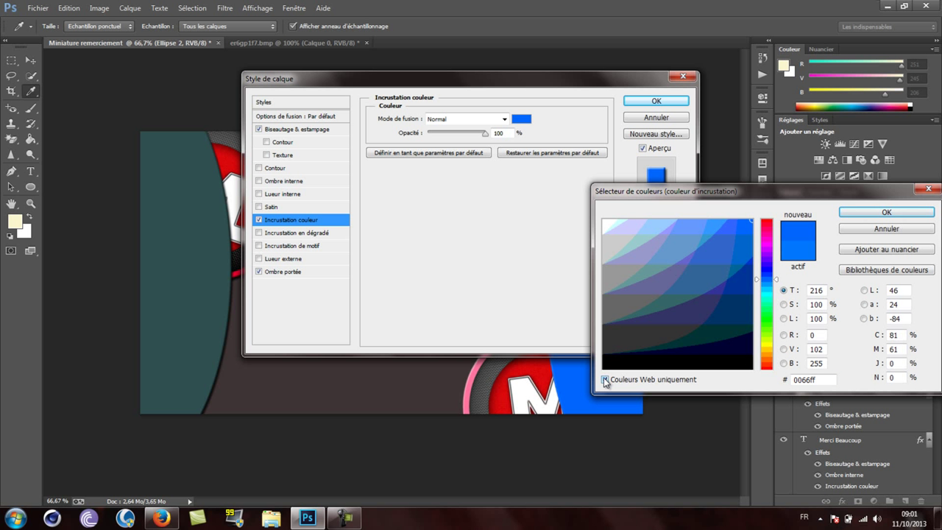
pyautogui.click(604, 378)
pyautogui.doubleClick(810, 379)
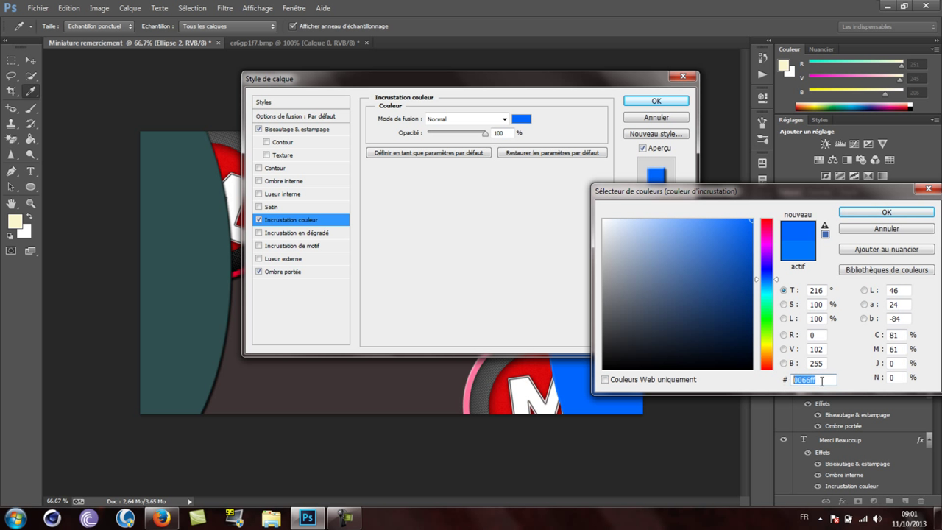
pyautogui.rightClick(817, 379)
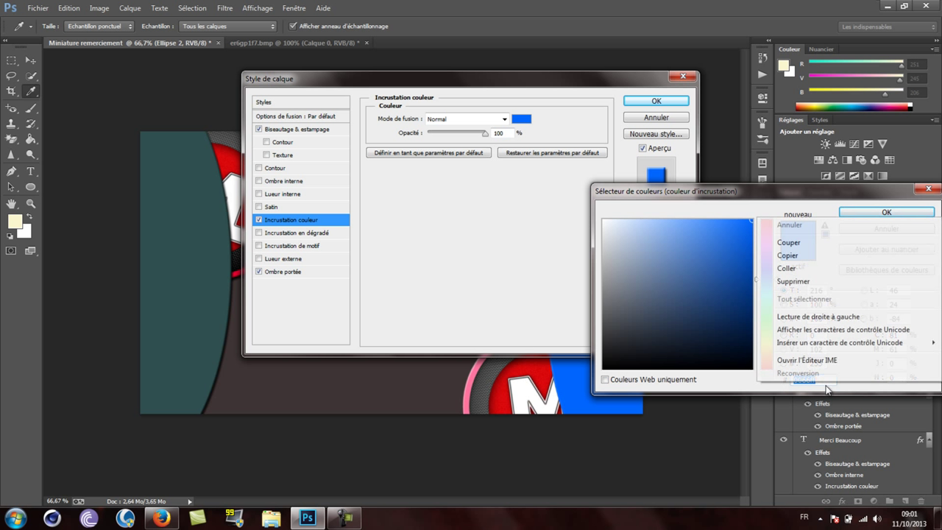
pyautogui.click(799, 268)
pyautogui.click(886, 212)
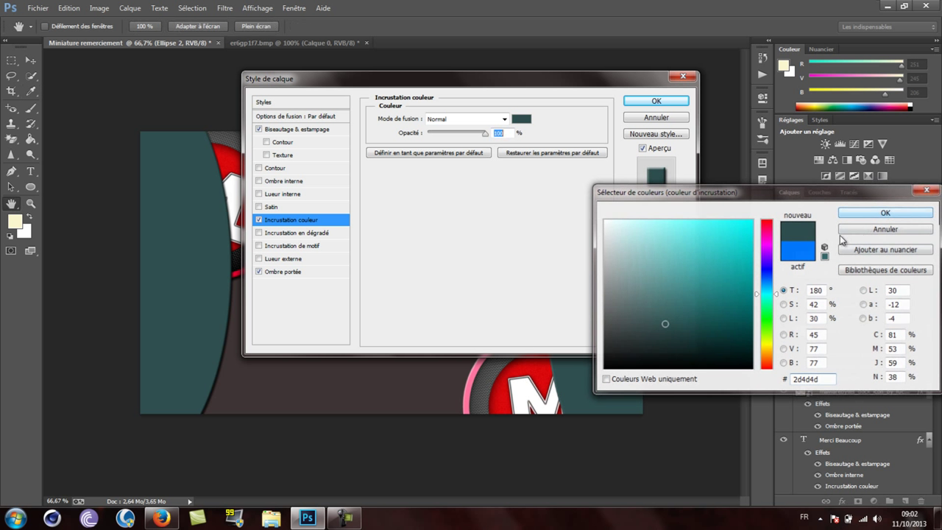
pyautogui.click(662, 100)
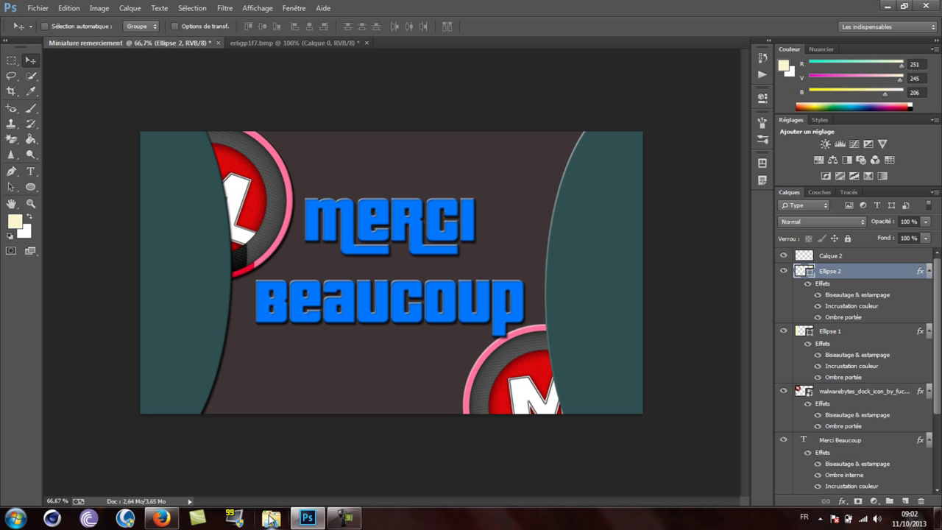
# - Search Google Images for 'nuages .png' and browse the cloud results
pyautogui.click(160, 517)
pyautogui.click(11, 26)
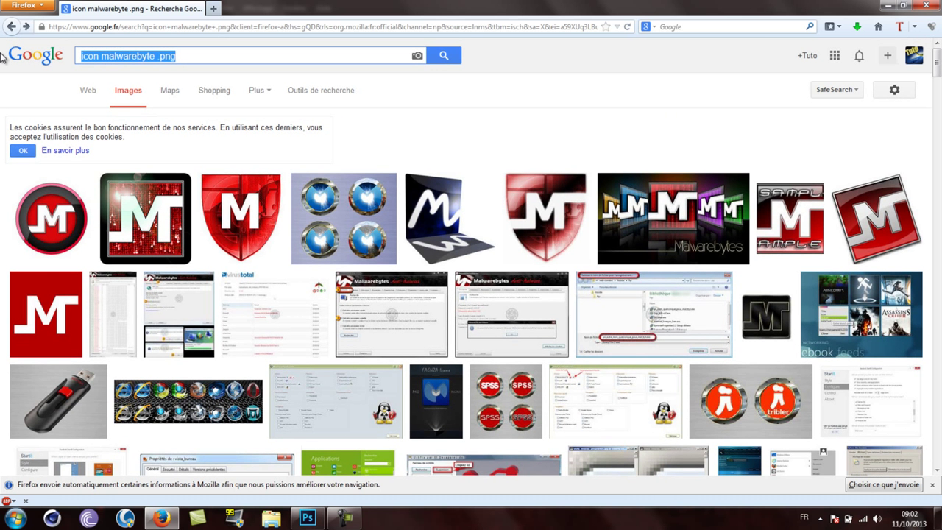
pyautogui.write('nuages')
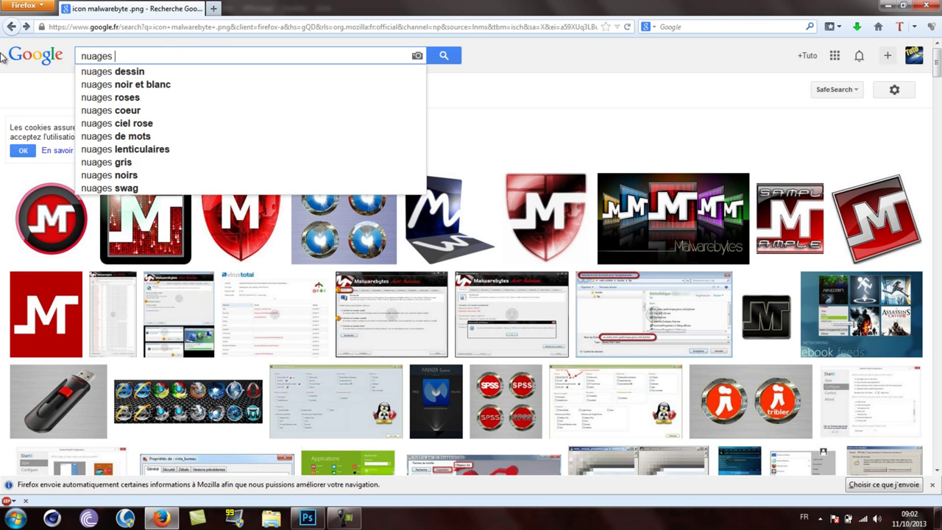
pyautogui.write(' .png')
pyautogui.press('Return')
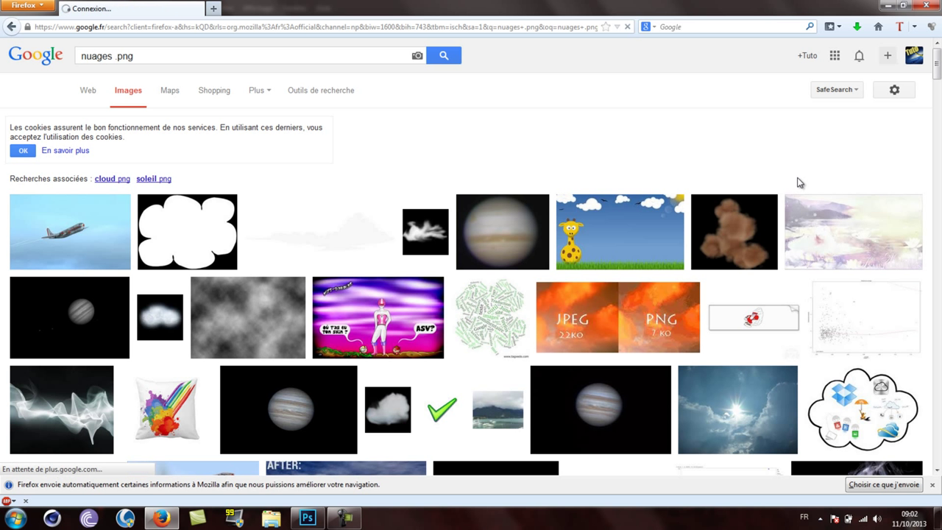
pyautogui.scroll(-5, 799, 183)
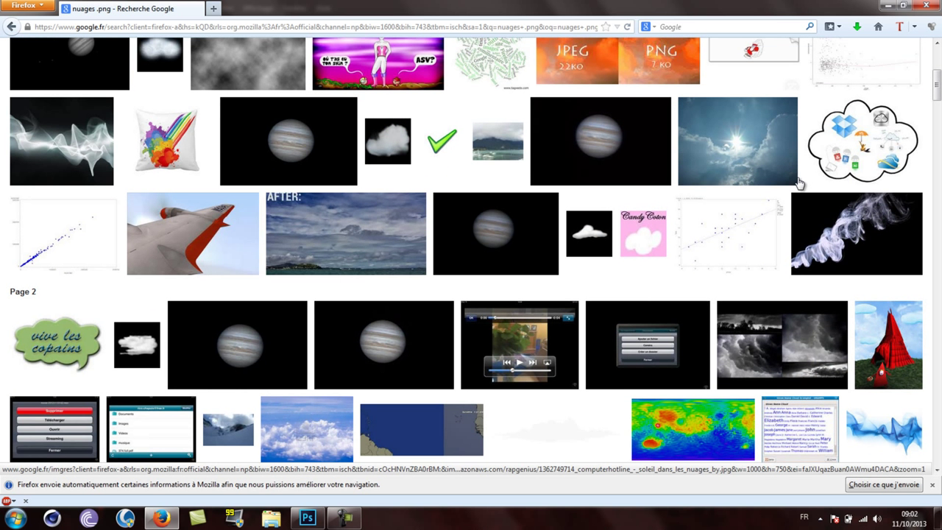
pyautogui.scroll(-5, 799, 184)
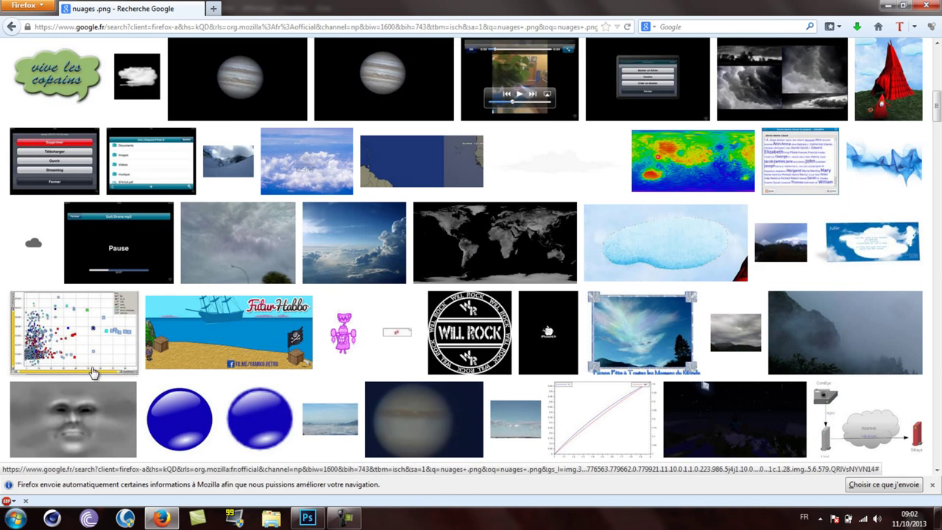
pyautogui.scroll(-6, 596, 295)
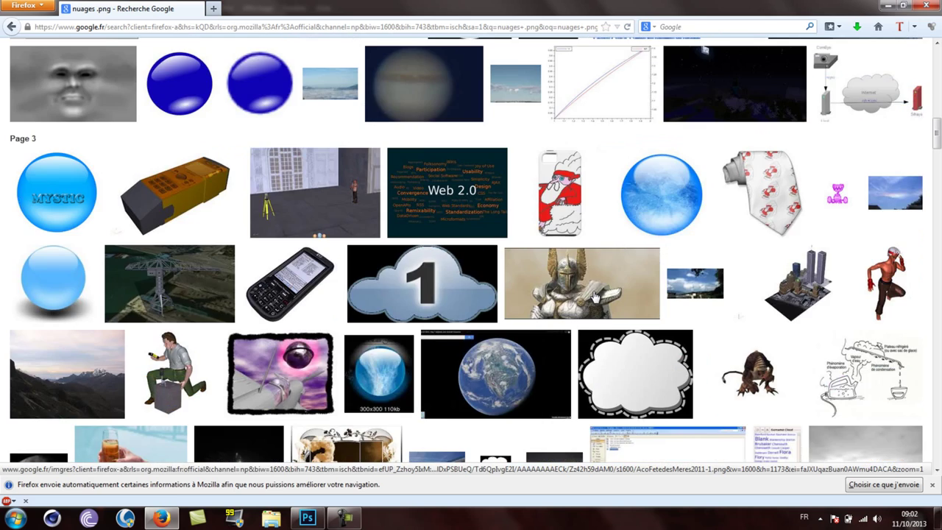
pyautogui.scroll(5, 862, 242)
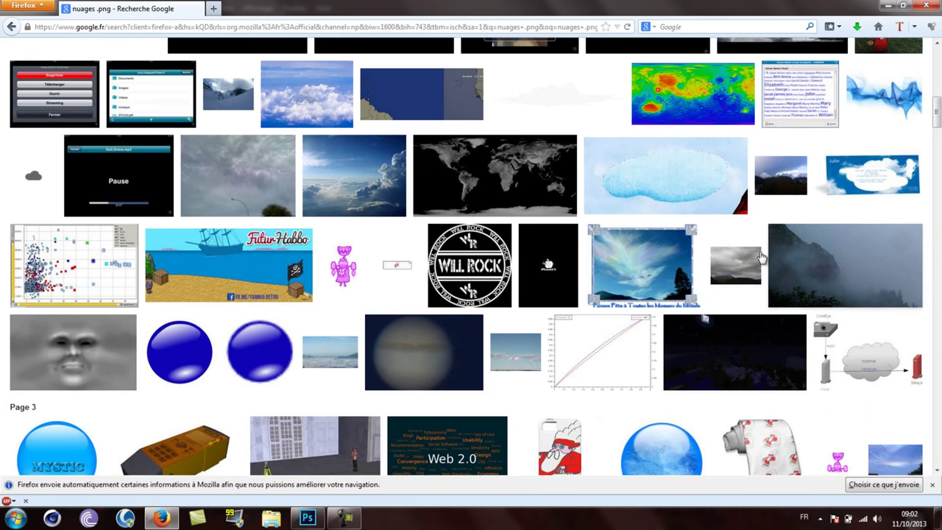
pyautogui.scroll(5, 773, 251)
pyautogui.scroll(5, 726, 256)
pyautogui.scroll(-1, 726, 257)
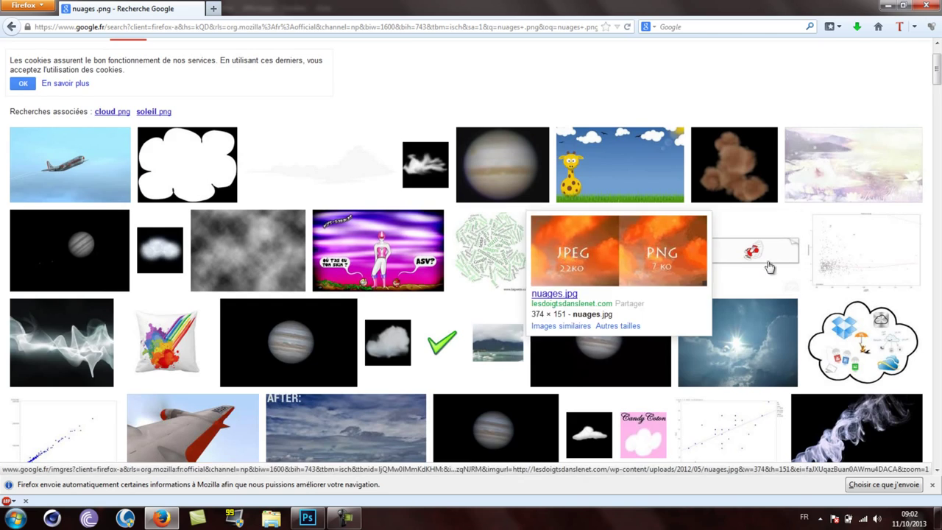
pyautogui.scroll(-5, 918, 274)
pyautogui.scroll(-3, 918, 273)
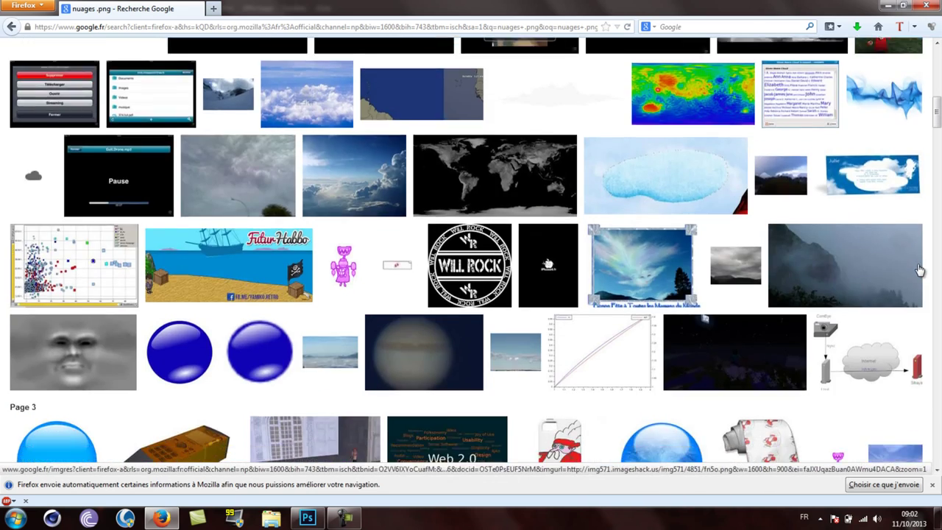
pyautogui.scroll(-5, 918, 273)
pyautogui.scroll(-3, 918, 270)
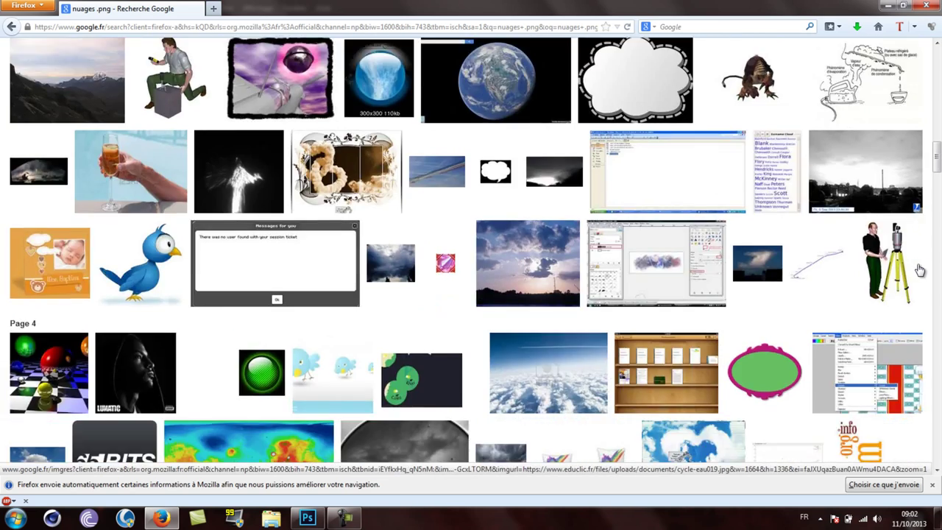
pyautogui.scroll(-3, 918, 270)
pyautogui.scroll(-3, 918, 269)
pyautogui.scroll(-4, 918, 270)
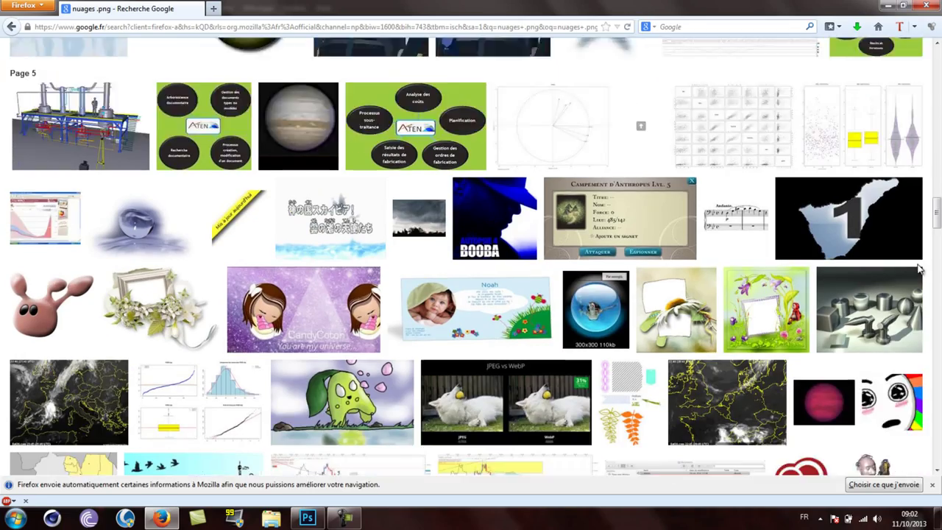
pyautogui.scroll(-2, 918, 270)
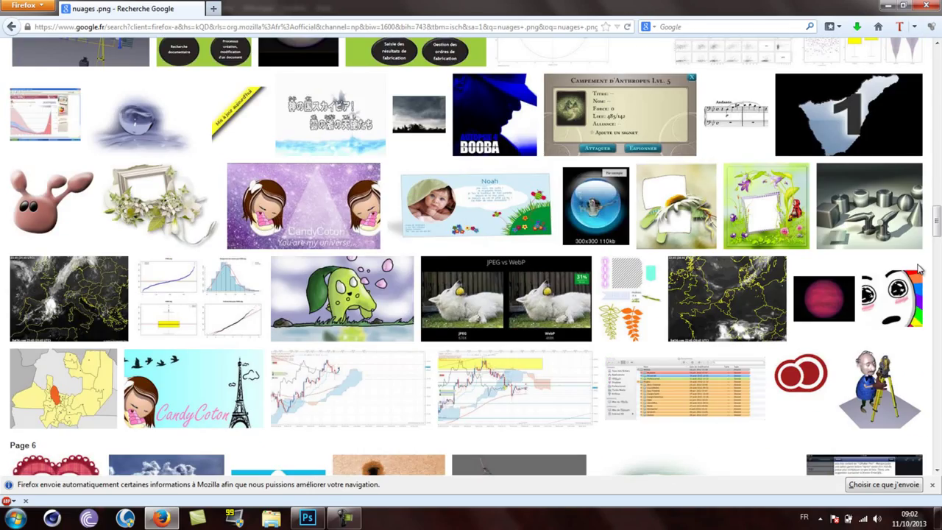
pyautogui.scroll(3, 919, 272)
pyautogui.scroll(6, 918, 272)
pyautogui.scroll(3, 916, 273)
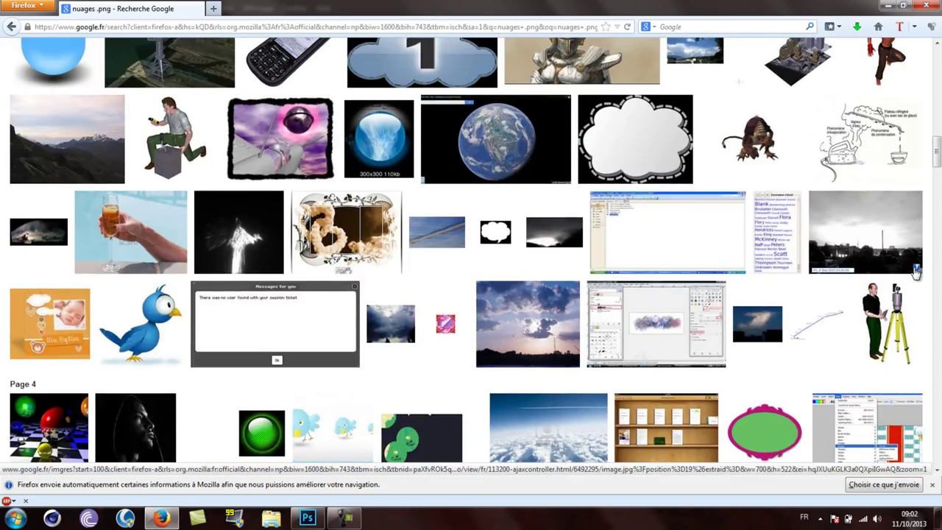
pyautogui.scroll(3, 912, 270)
pyautogui.scroll(3, 748, 216)
pyautogui.scroll(3, 357, 158)
pyautogui.scroll(2, 318, 151)
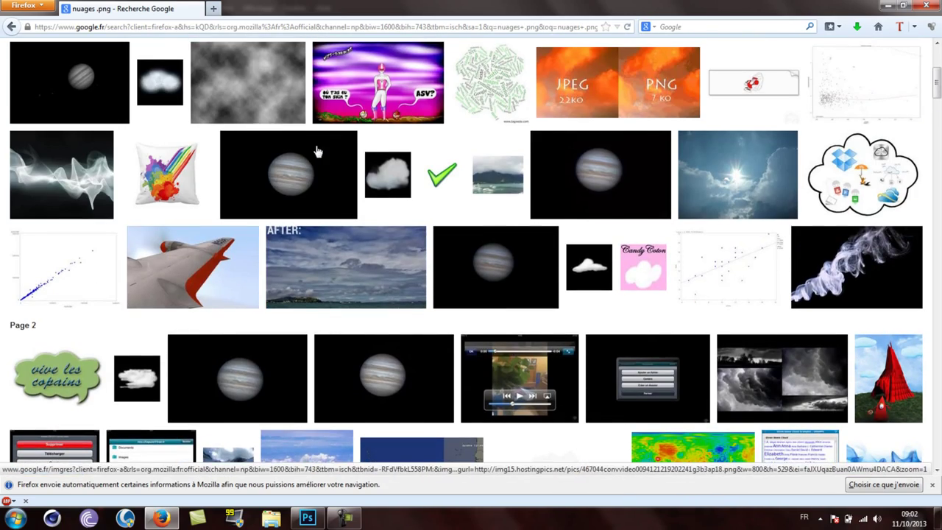
pyautogui.moveTo(289, 174)
pyautogui.scroll(5, 331, 184)
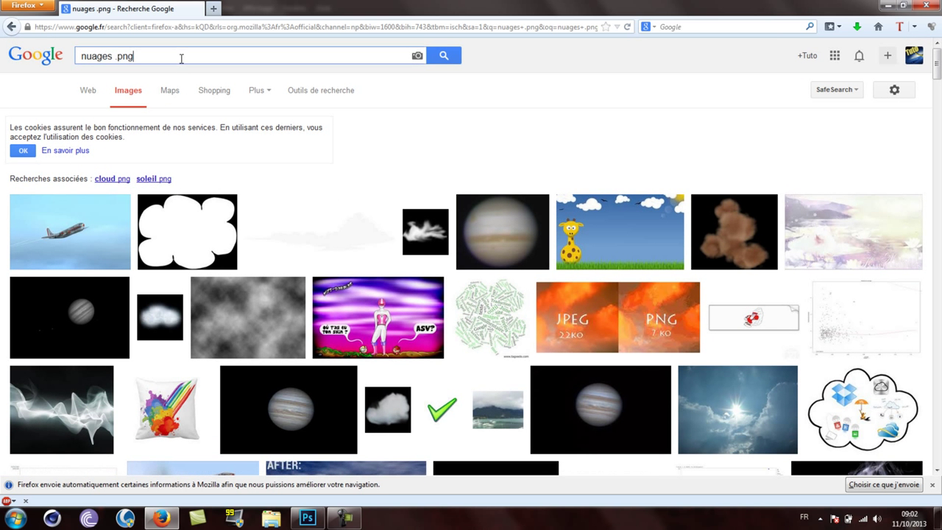
# - Refine the search to 'nuages renders png'
pyautogui.moveTo(181, 65); pyautogui.dragTo(110, 64)
pyautogui.click(133, 58)
pyautogui.moveTo(114, 65); pyautogui.dragTo(113, 64)
pyautogui.write('renders')
pyautogui.press('Return')
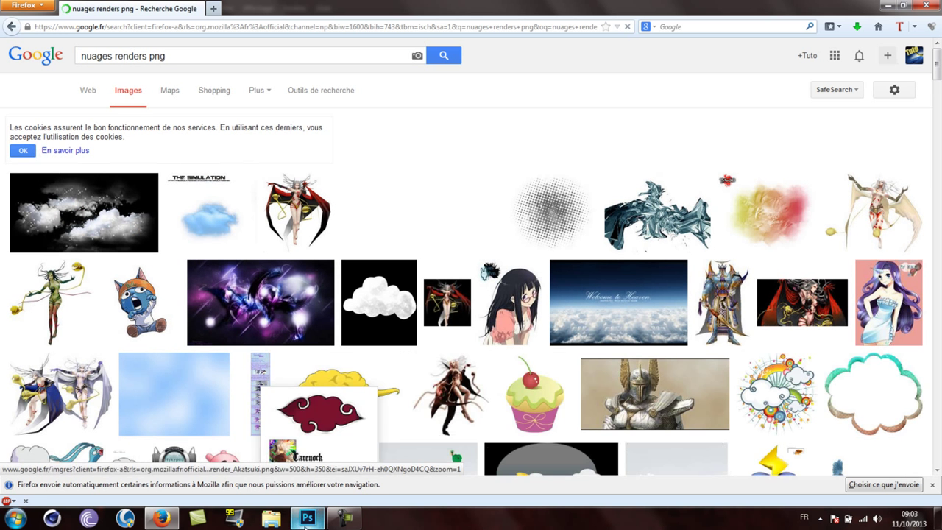
# - Save the soft blue cloud render as nuage and return to the Photoshop thumbnail
pyautogui.click(305, 519)
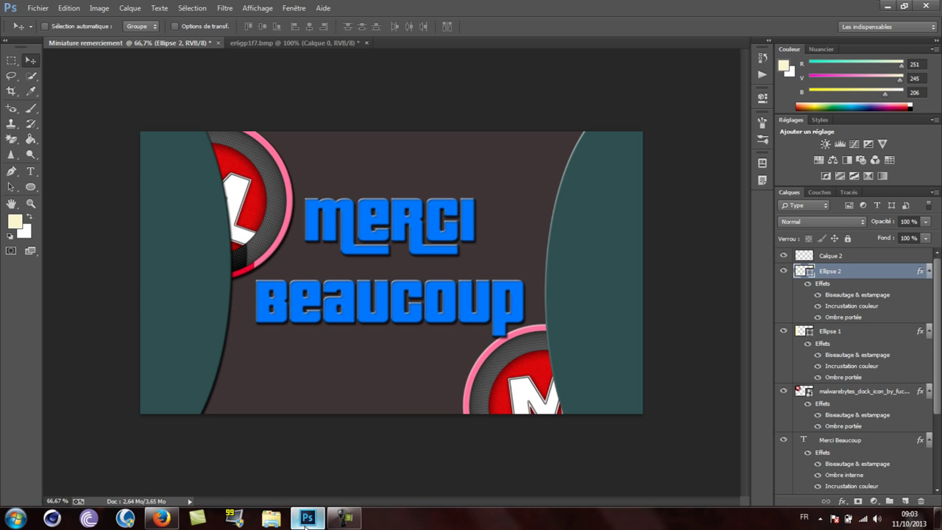
pyautogui.click(306, 519)
pyautogui.click(345, 519)
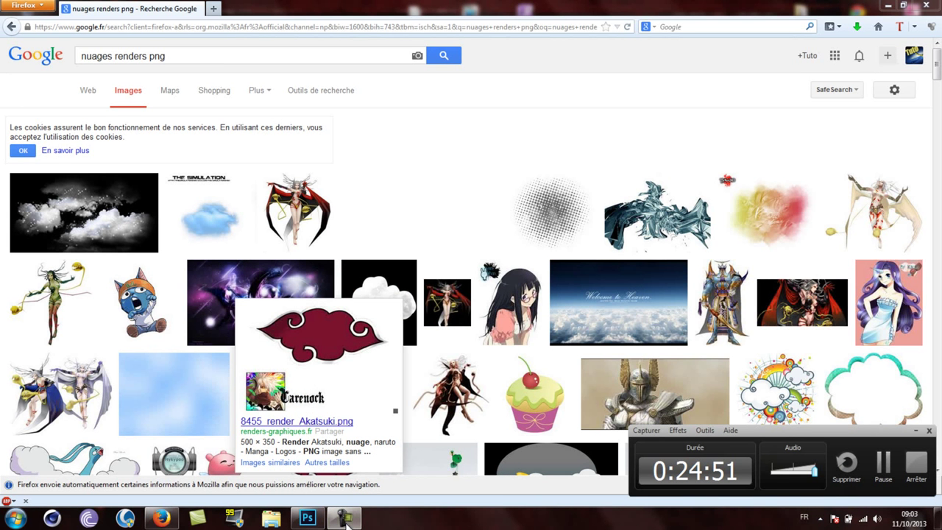
pyautogui.click(345, 518)
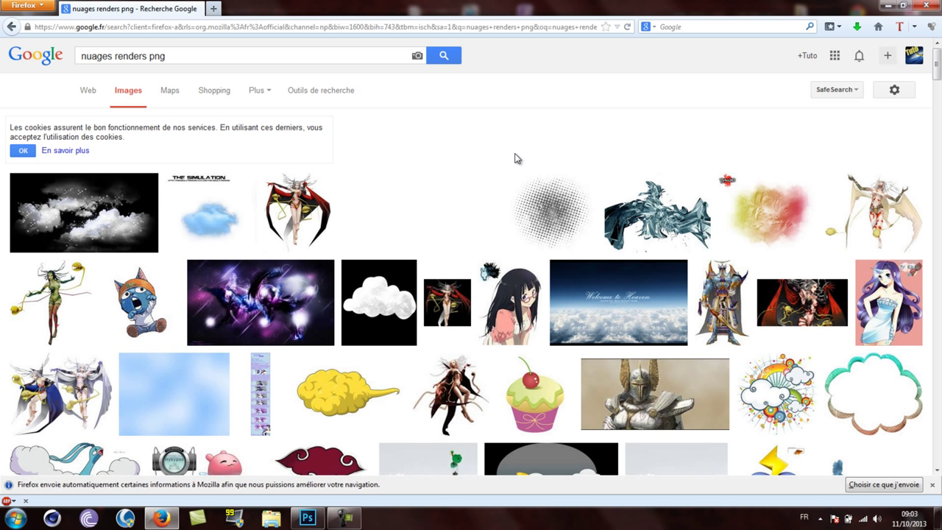
pyautogui.click(214, 221)
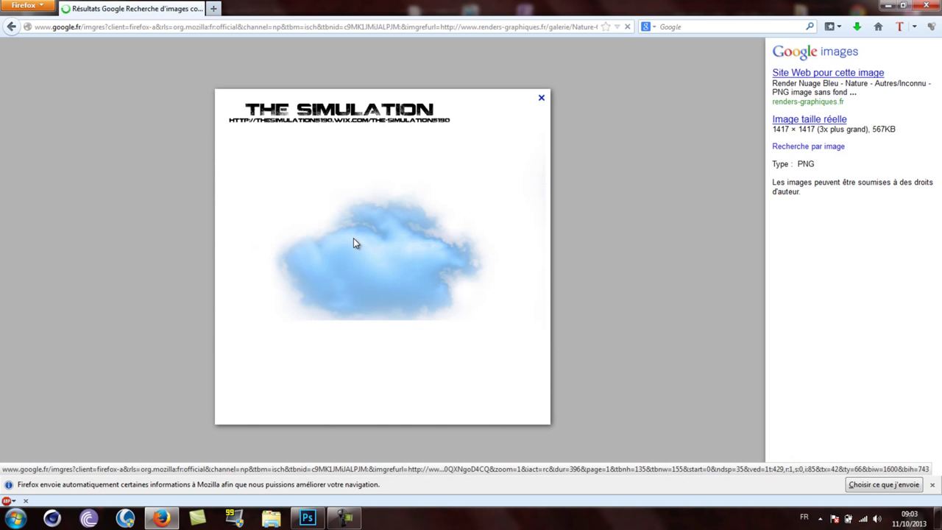
pyautogui.rightClick(353, 239)
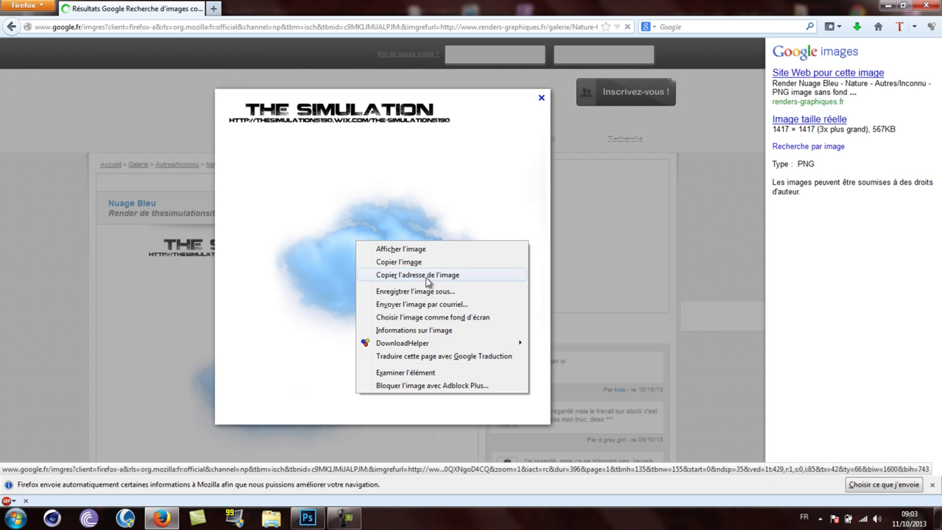
pyautogui.click(431, 298)
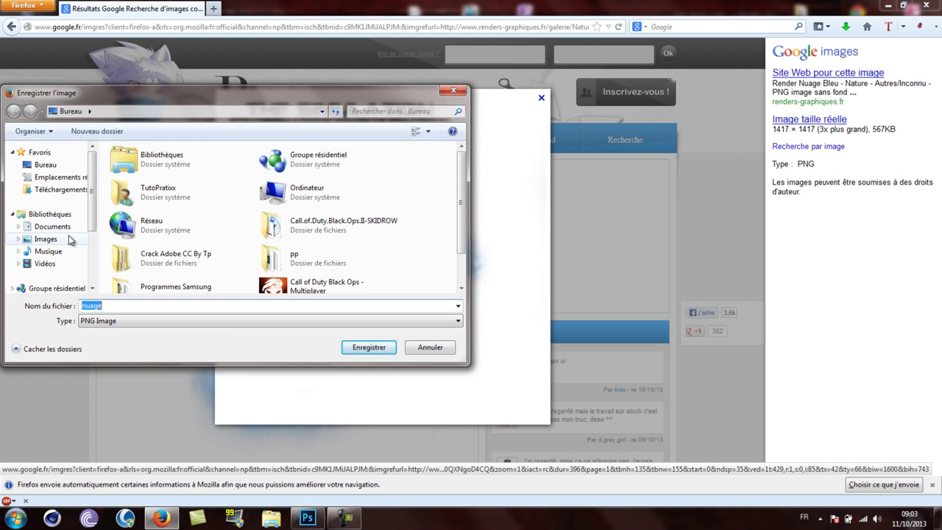
pyautogui.click(361, 348)
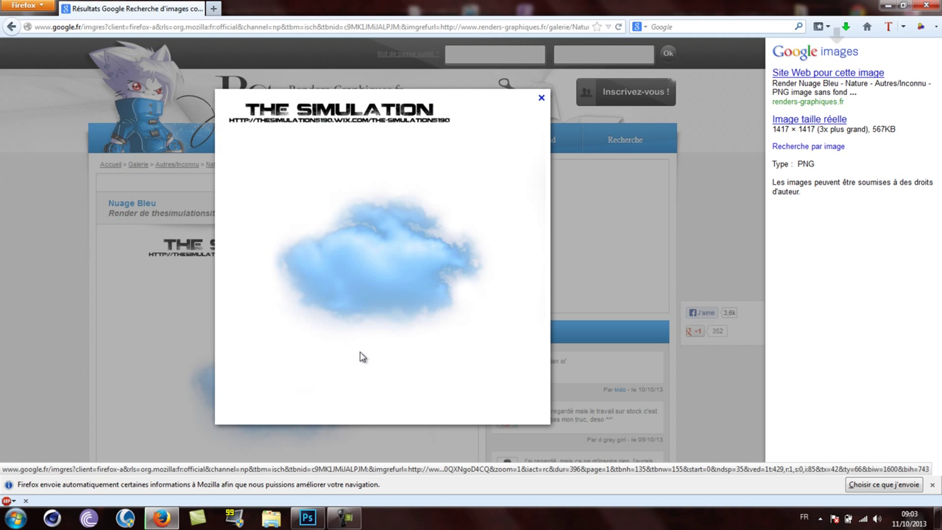
pyautogui.click(308, 518)
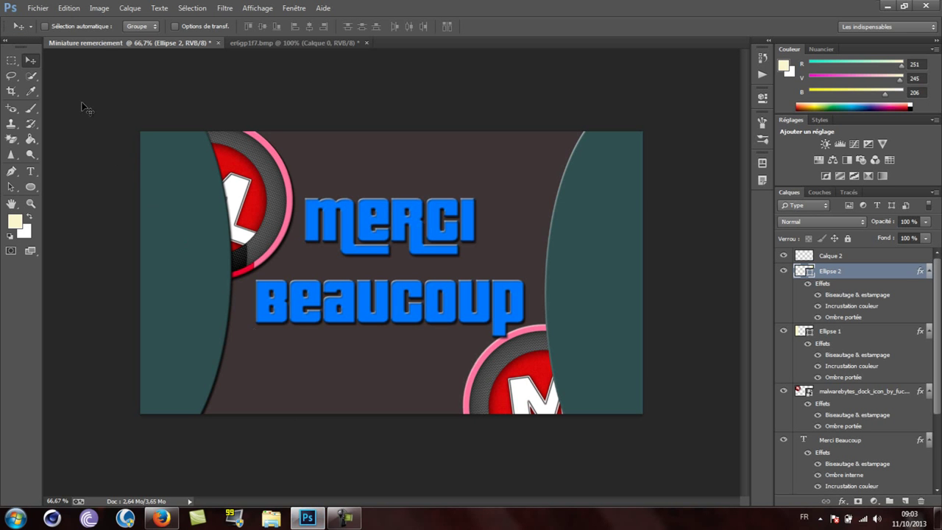
# - Open nuage.png in Photoshop
pyautogui.click(40, 8)
pyautogui.click(44, 31)
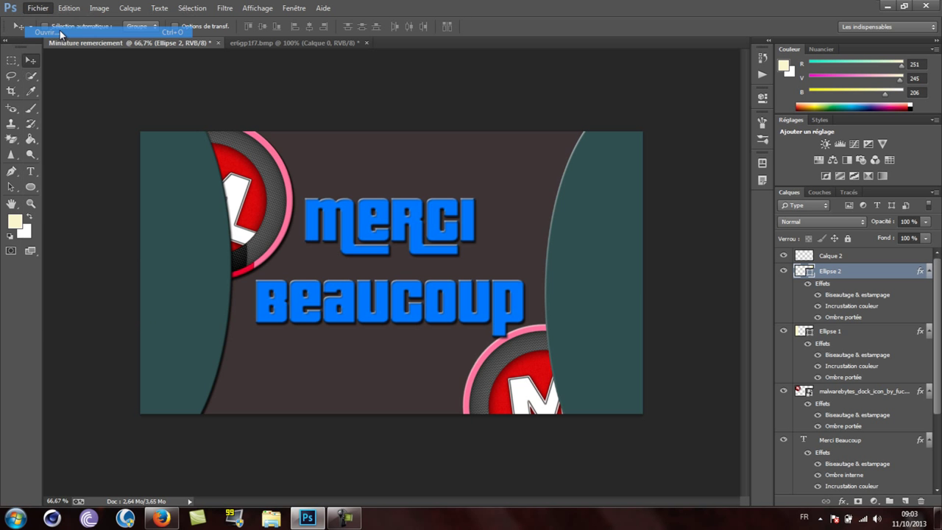
pyautogui.moveTo(462, 90); pyautogui.dragTo(461, 223)
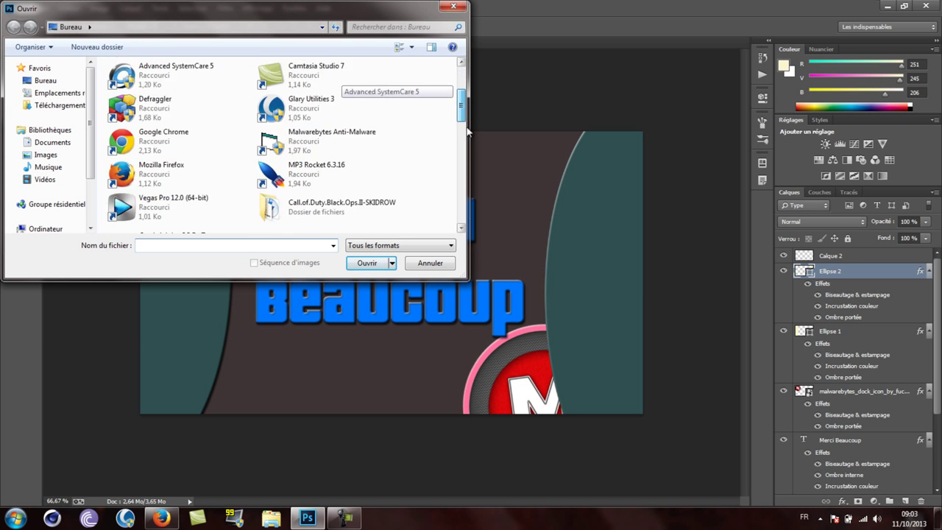
pyautogui.click(283, 151)
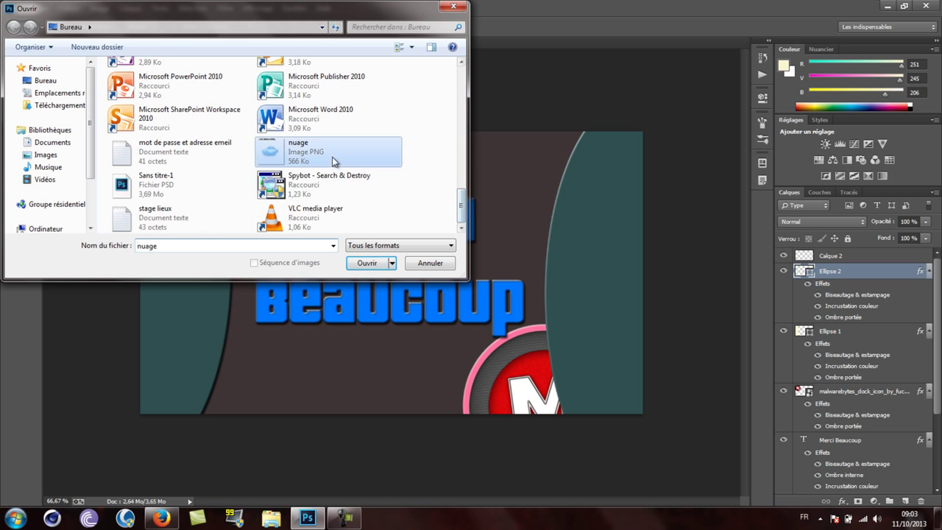
pyautogui.click(364, 263)
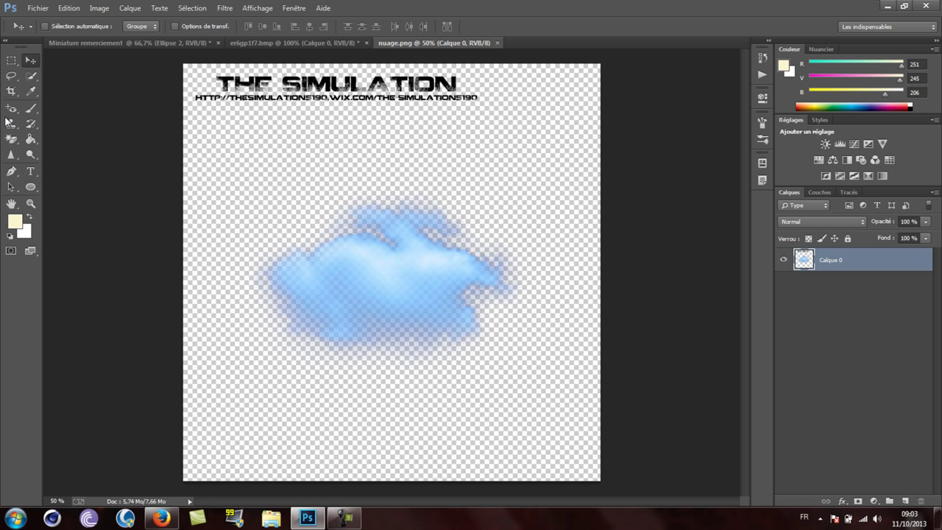
# - Lasso the cloud and drag it into the thumbnail below Beaucoup
pyautogui.click(14, 76)
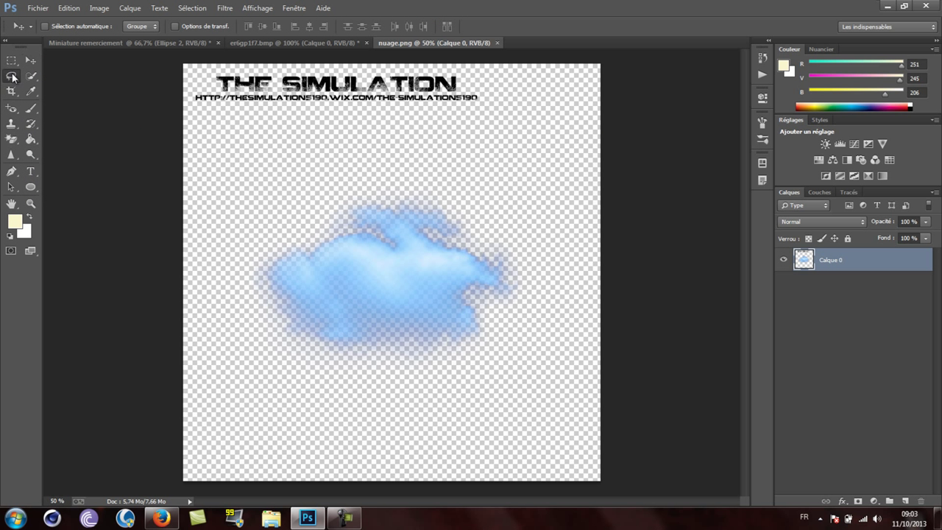
pyautogui.moveTo(417, 156)
pyautogui.mouseDown()
pyautogui.moveTo(530, 234)
pyautogui.moveTo(408, 156)
pyautogui.mouseUp()
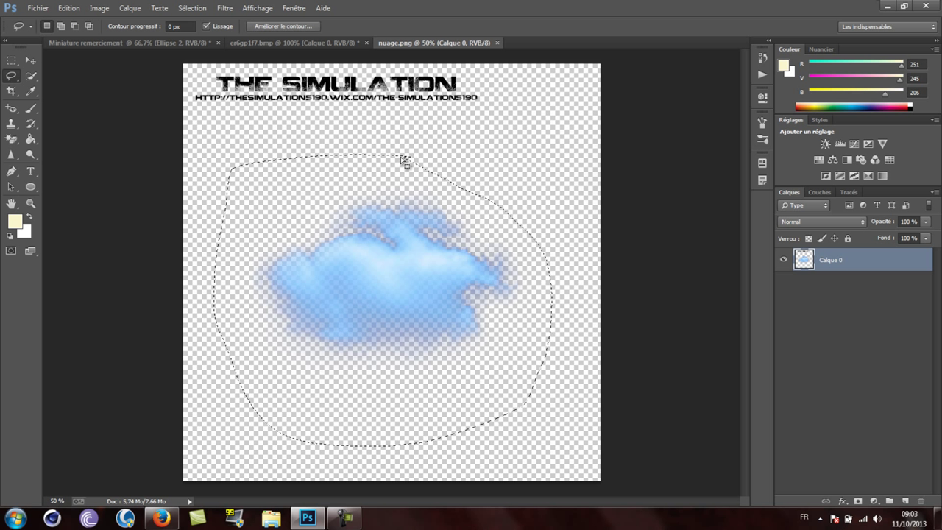
pyautogui.click(30, 60)
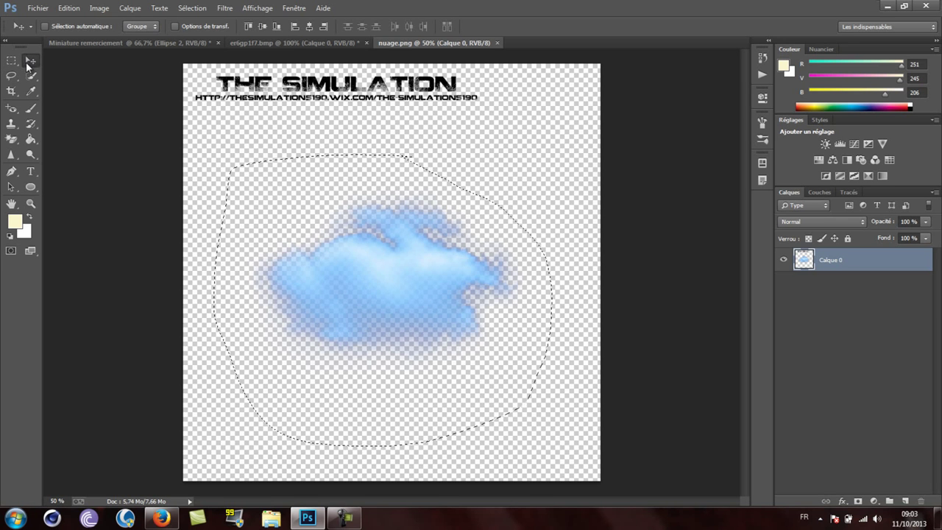
pyautogui.moveTo(263, 260)
pyautogui.mouseDown()
pyautogui.moveTo(105, 45)
pyautogui.moveTo(329, 376)
pyautogui.moveTo(335, 407)
pyautogui.mouseUp()
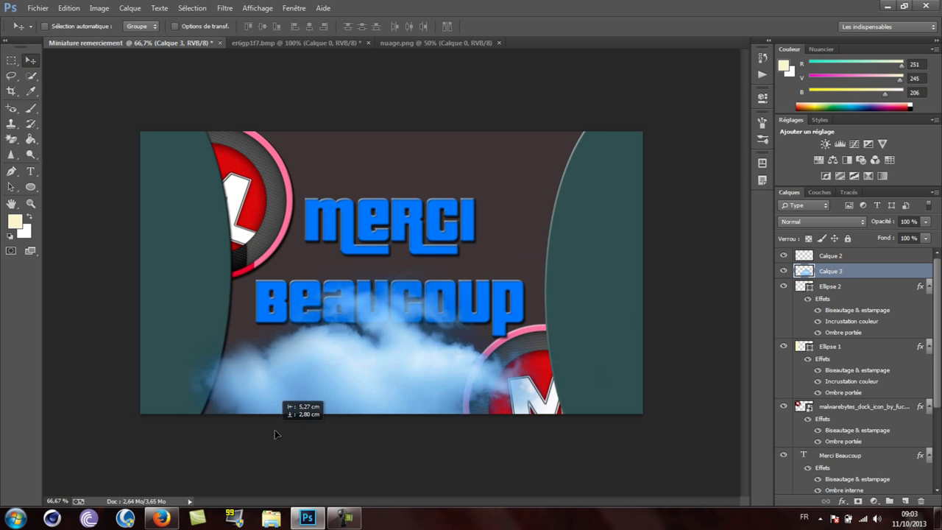
# - Stretch the cloud to about 171% width and move it down to the bottom edge
pyautogui.hotkey('ctrl', 't')
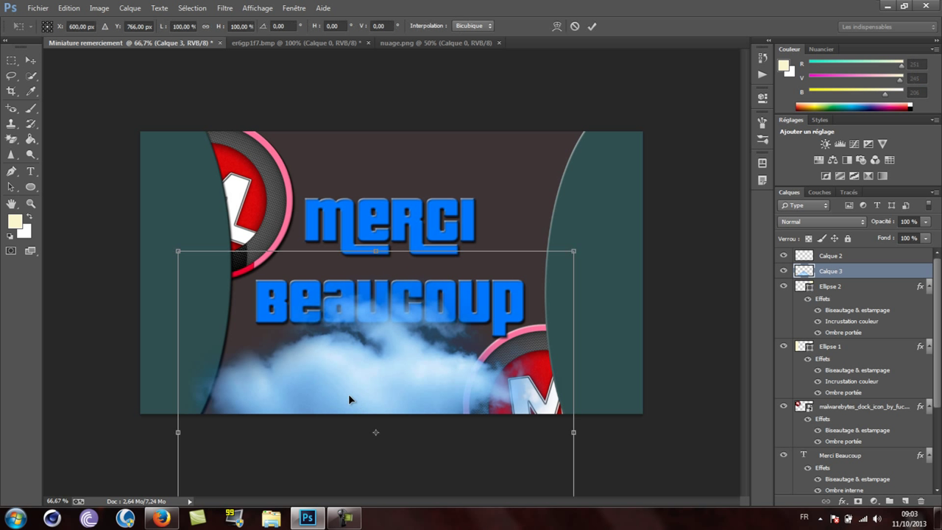
pyautogui.moveTo(574, 432); pyautogui.dragTo(787, 433)
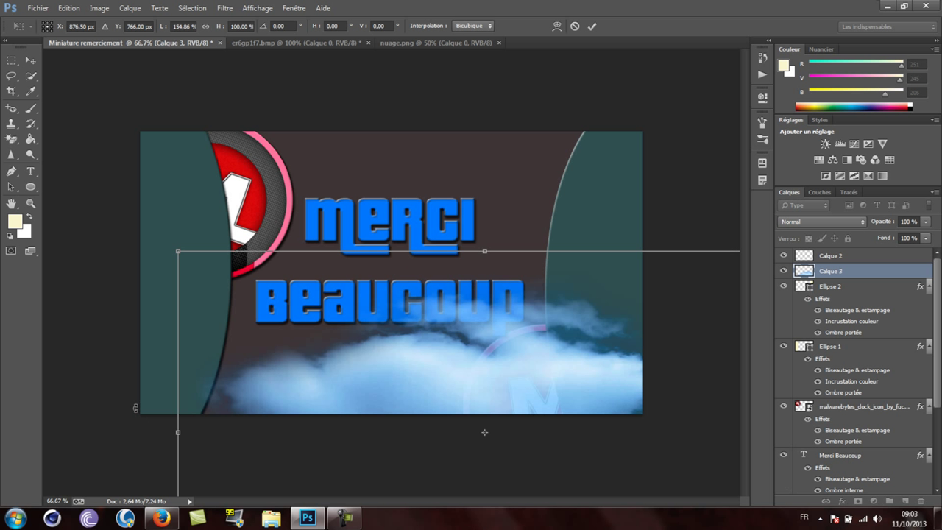
pyautogui.moveTo(173, 432); pyautogui.dragTo(109, 432)
pyautogui.moveTo(433, 408); pyautogui.dragTo(416, 455)
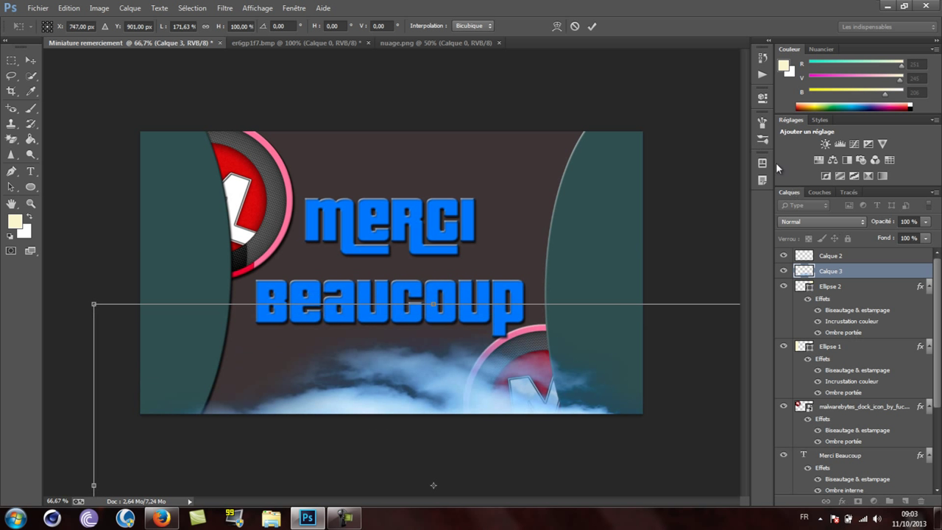
# - Blend the cloud layer in Incrustation mode and settle it along the bottom edge
pyautogui.click(856, 221)
pyautogui.click(825, 147)
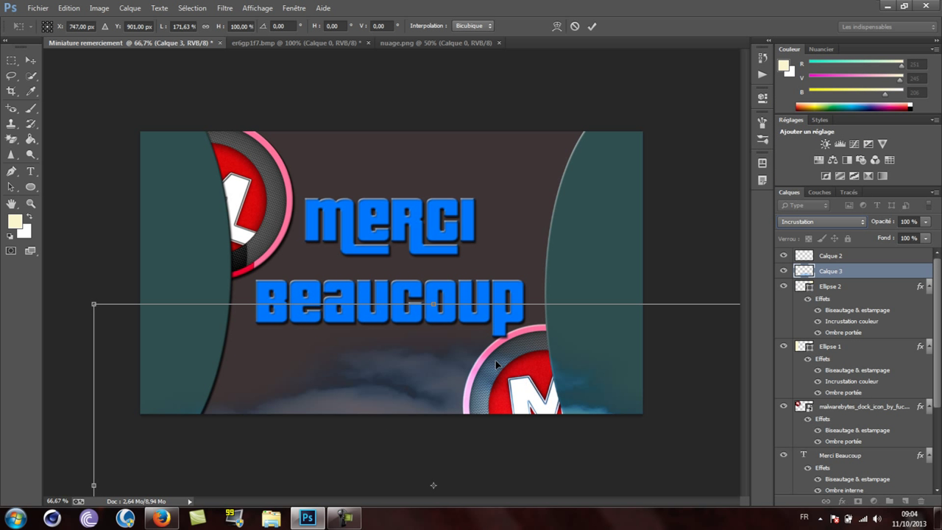
pyautogui.moveTo(496, 364); pyautogui.dragTo(451, 235)
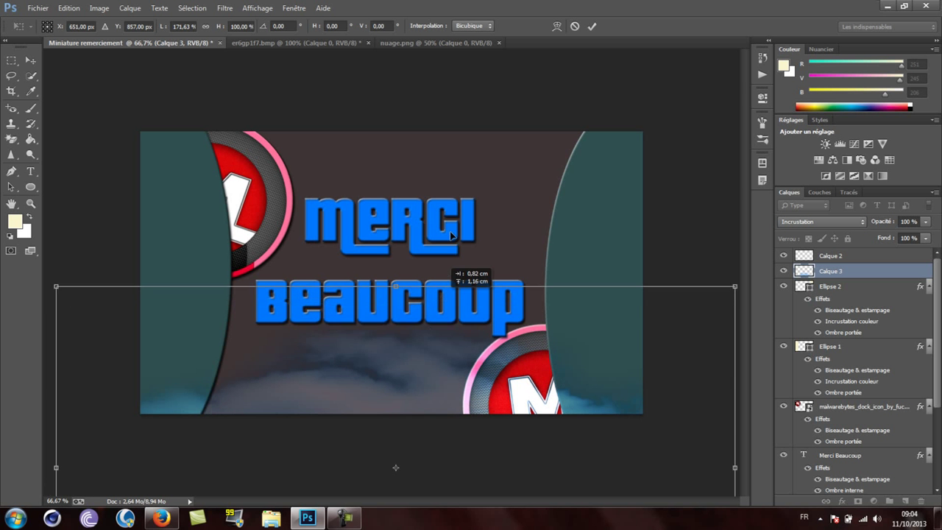
pyautogui.moveTo(451, 235); pyautogui.dragTo(464, 222)
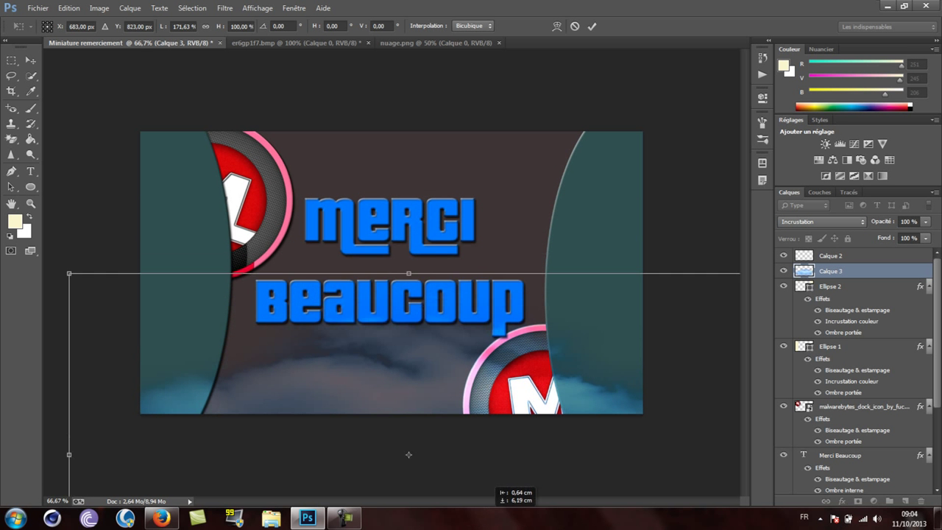
pyautogui.moveTo(485, 497); pyautogui.dragTo(482, 499)
pyautogui.moveTo(495, 458); pyautogui.dragTo(505, 481)
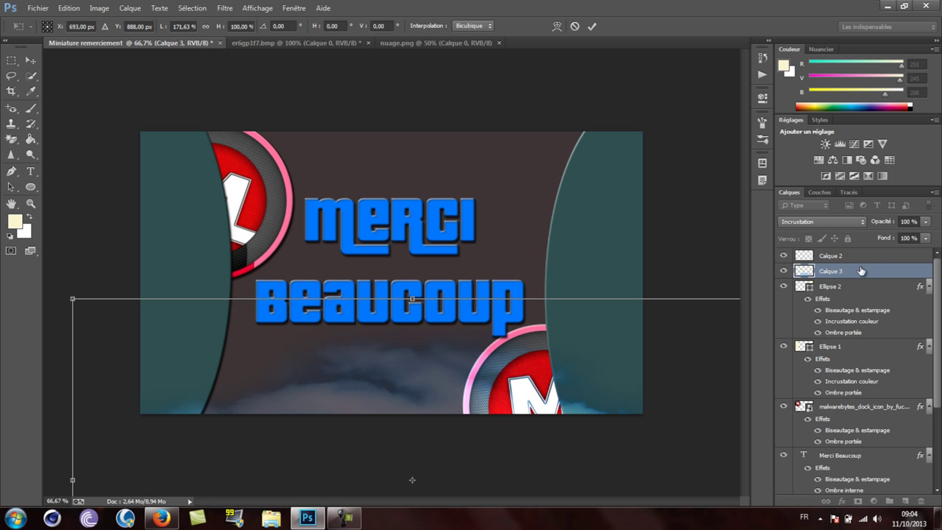
pyautogui.click(592, 26)
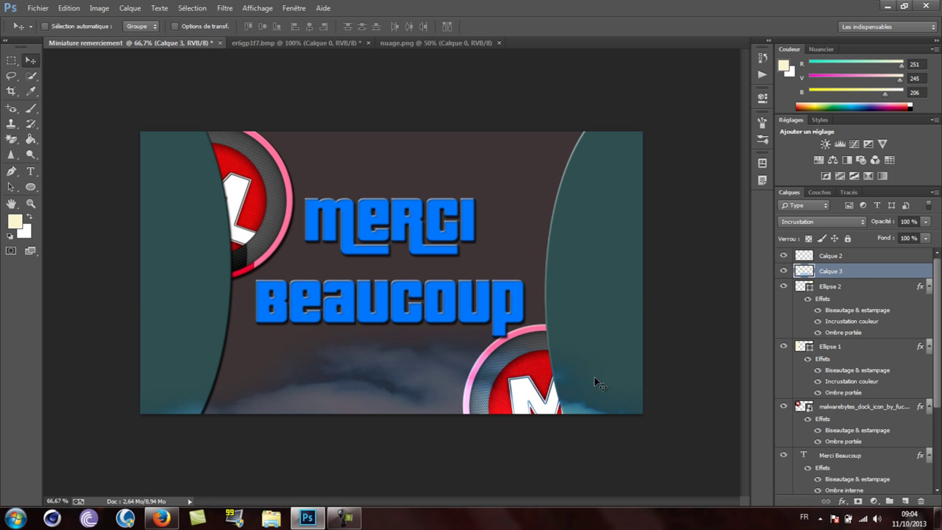
# - Duplicate the cloud, rotate the copy -14°, and set it to Normal blending
pyautogui.hotkey('ctrl', 'j')
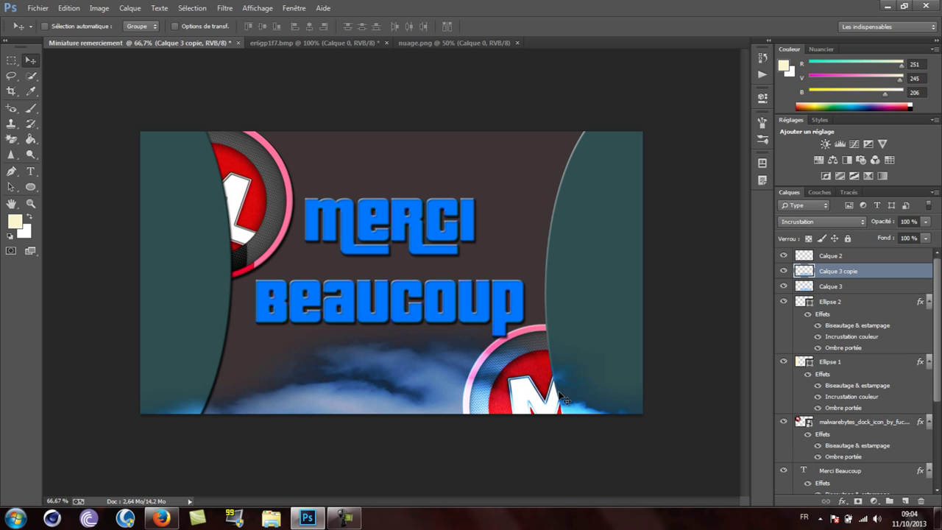
pyautogui.moveTo(593, 376)
pyautogui.mouseDown()
pyautogui.moveTo(656, 402)
pyautogui.moveTo(605, 391)
pyautogui.mouseUp()
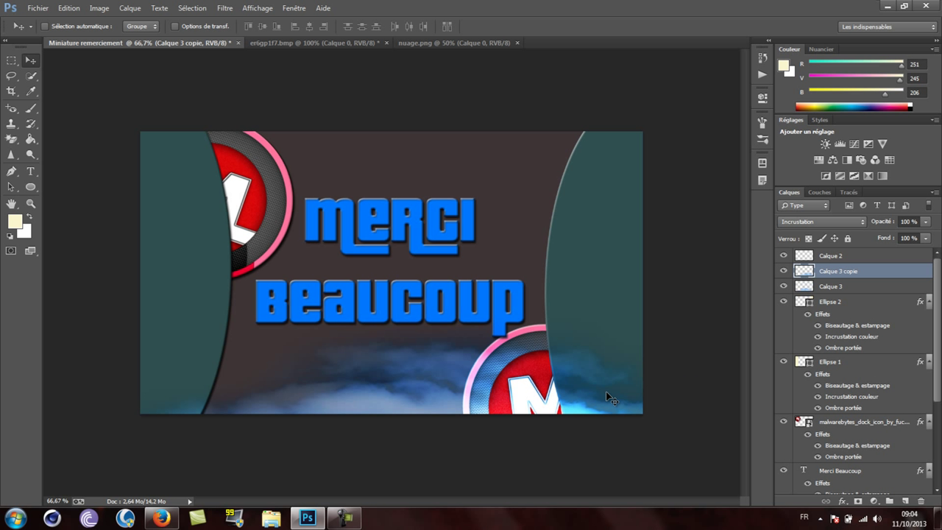
pyautogui.hotkey('ctrl', 'y')
pyautogui.hotkey('ctrl', 't')
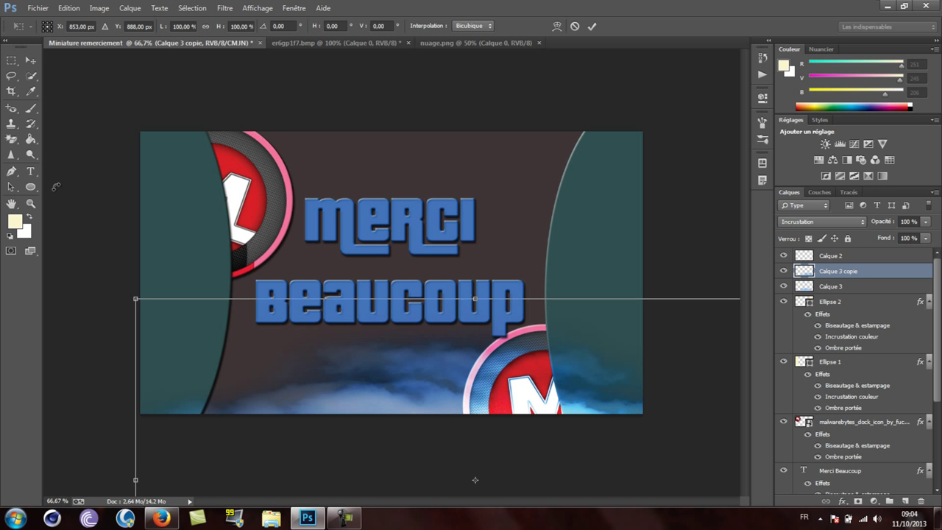
pyautogui.moveTo(56, 187); pyautogui.dragTo(66, 327)
pyautogui.moveTo(385, 399); pyautogui.dragTo(473, 398)
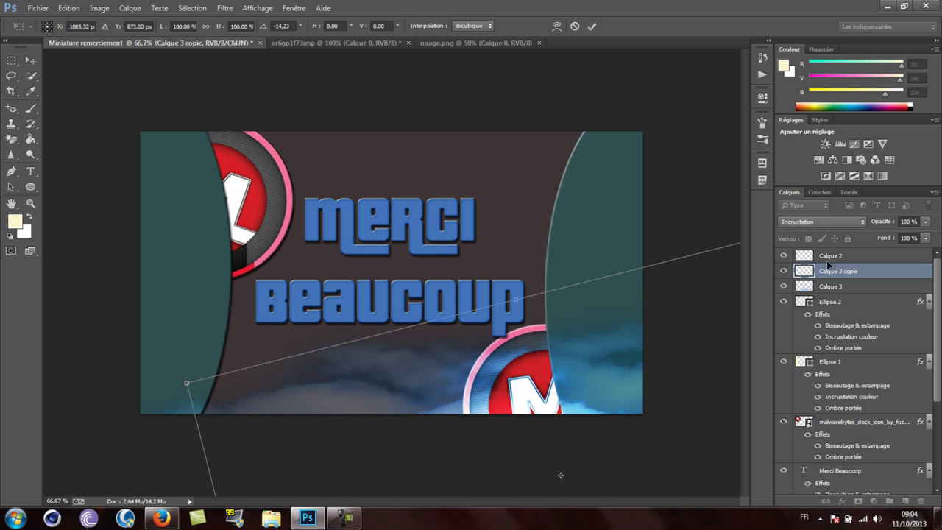
pyautogui.click(856, 221)
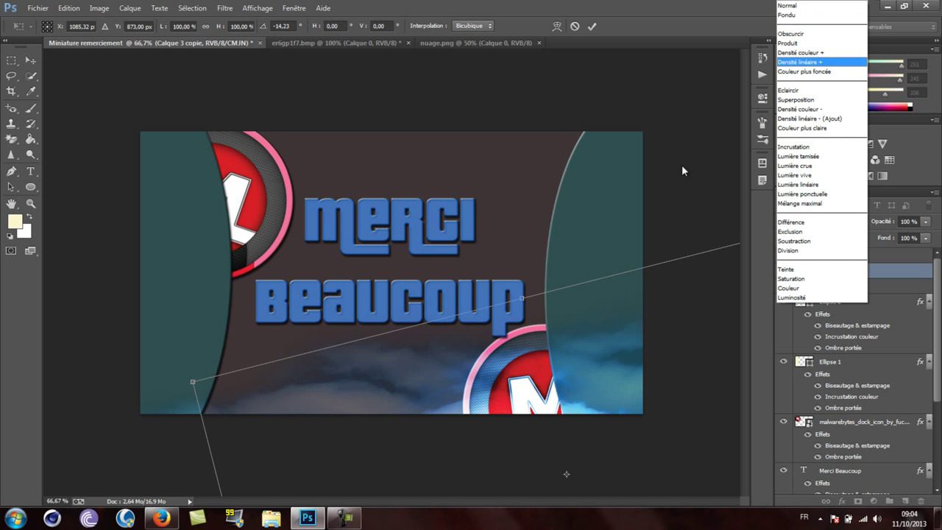
pyautogui.click(853, 5)
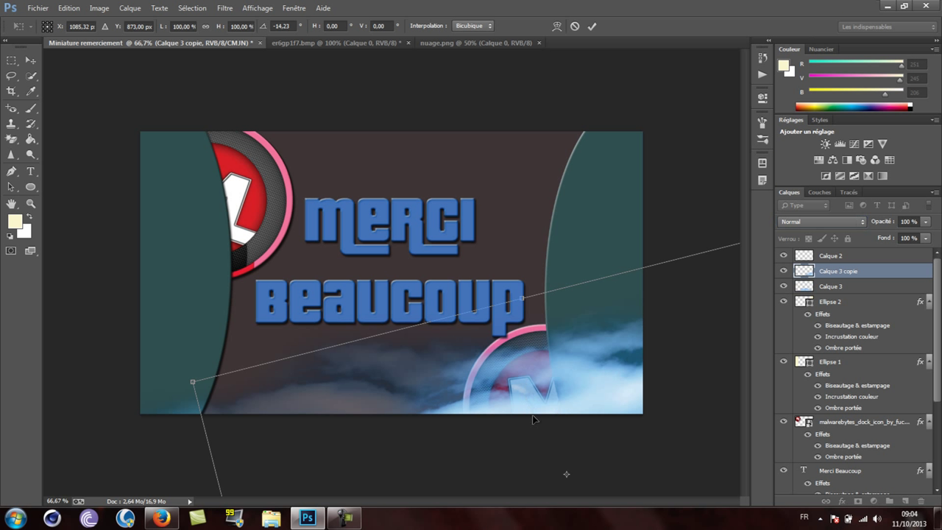
pyautogui.moveTo(528, 403)
pyautogui.mouseDown()
pyautogui.moveTo(534, 420)
pyautogui.moveTo(542, 408)
pyautogui.mouseUp()
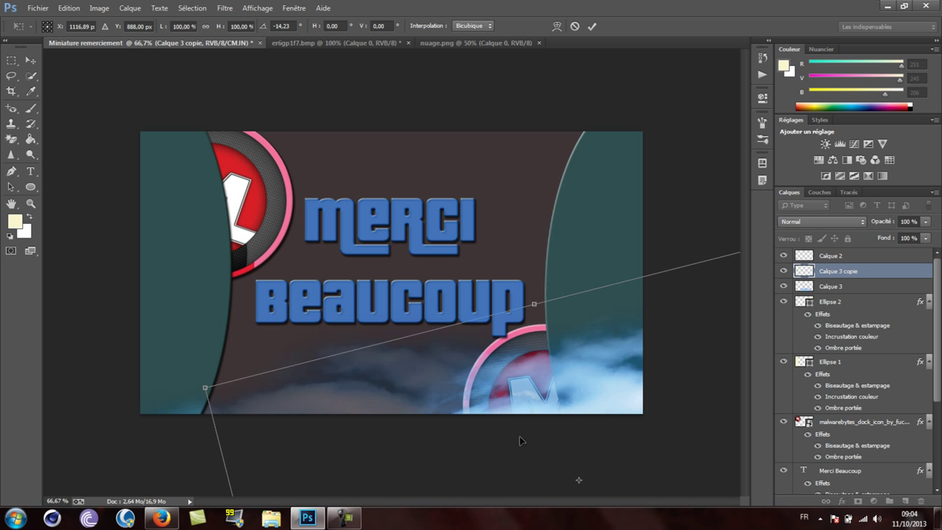
pyautogui.click(592, 26)
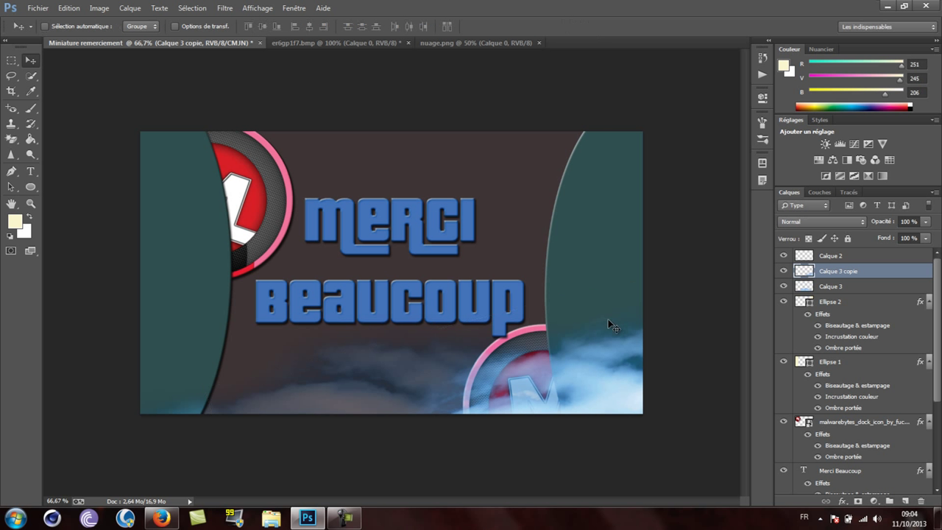
# - Add a second cloud copy to the left, tilted about 9°, along the bottom
pyautogui.moveTo(579, 382); pyautogui.dragTo(173, 381)
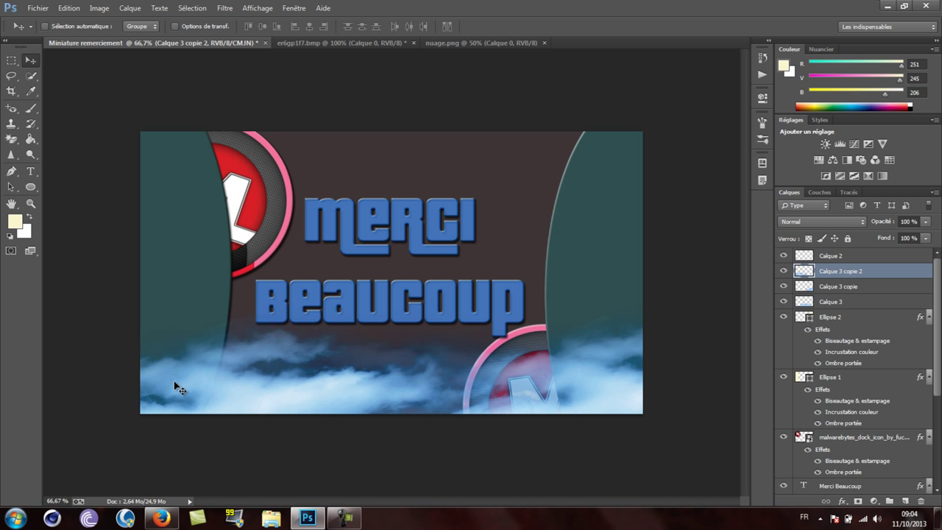
pyautogui.hotkey('ctrl', 't')
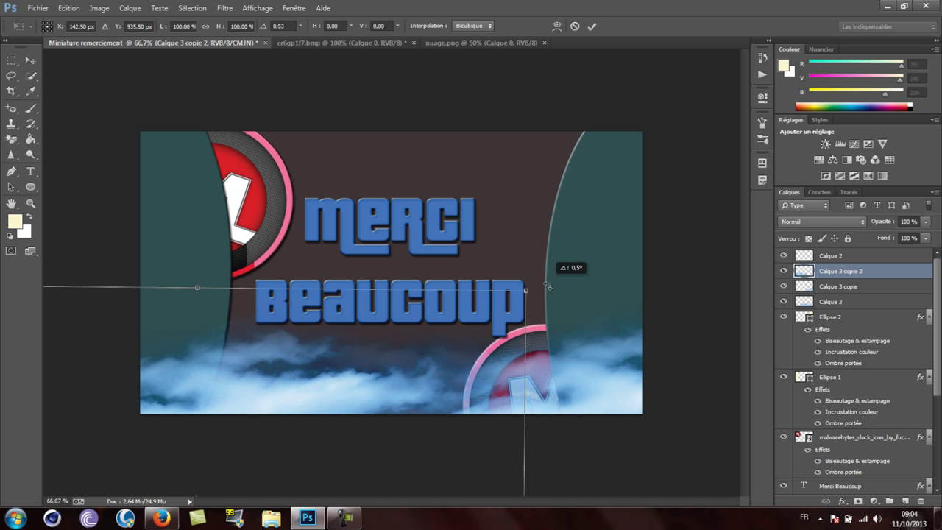
pyautogui.moveTo(549, 292)
pyautogui.mouseDown()
pyautogui.moveTo(548, 342)
pyautogui.moveTo(295, 477)
pyautogui.moveTo(306, 504)
pyautogui.moveTo(306, 495)
pyautogui.mouseUp()
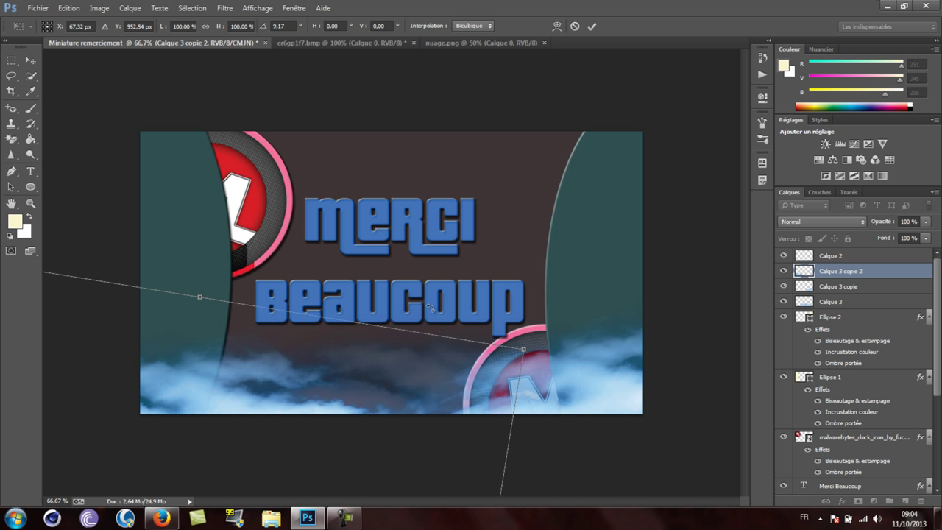
pyautogui.click(592, 27)
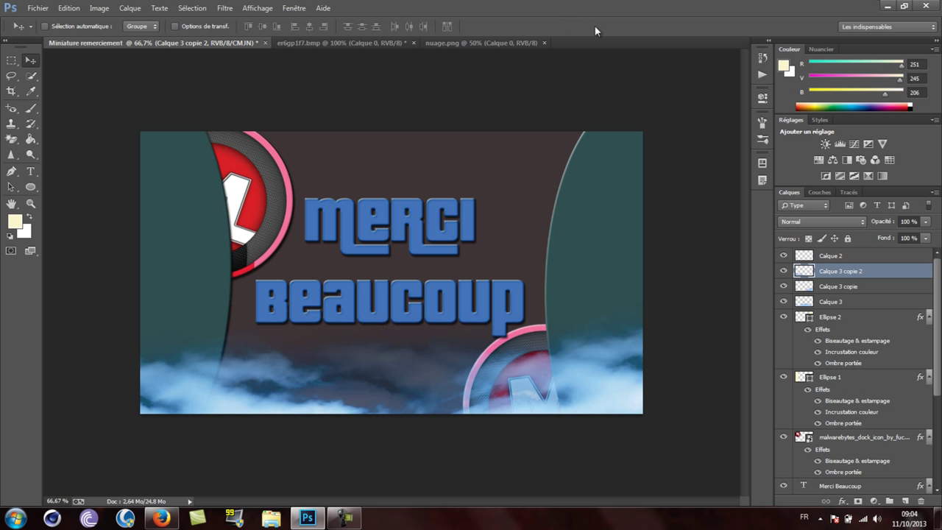